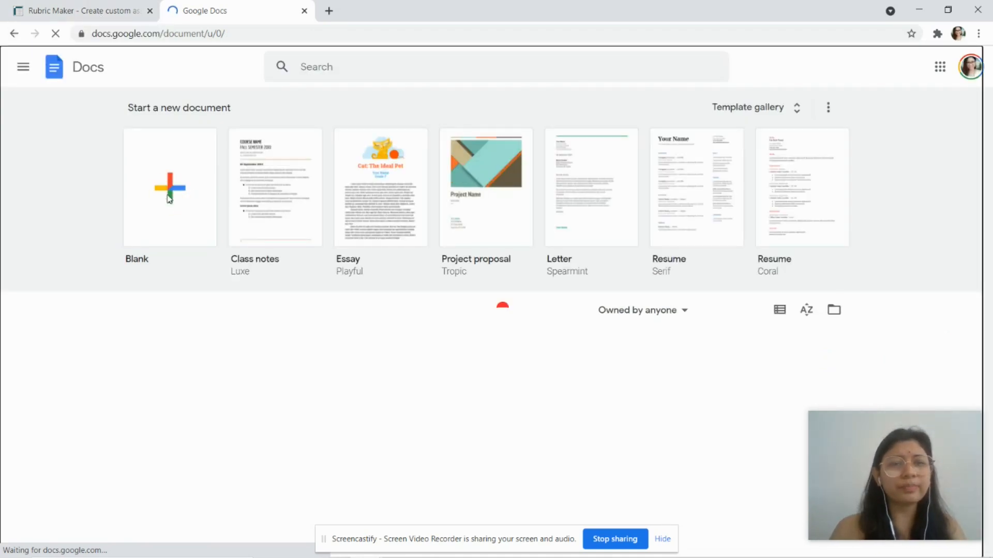
# Step: Create a new blank Google Doc, then return to the Rubric Maker site
pyautogui.click(168, 199)
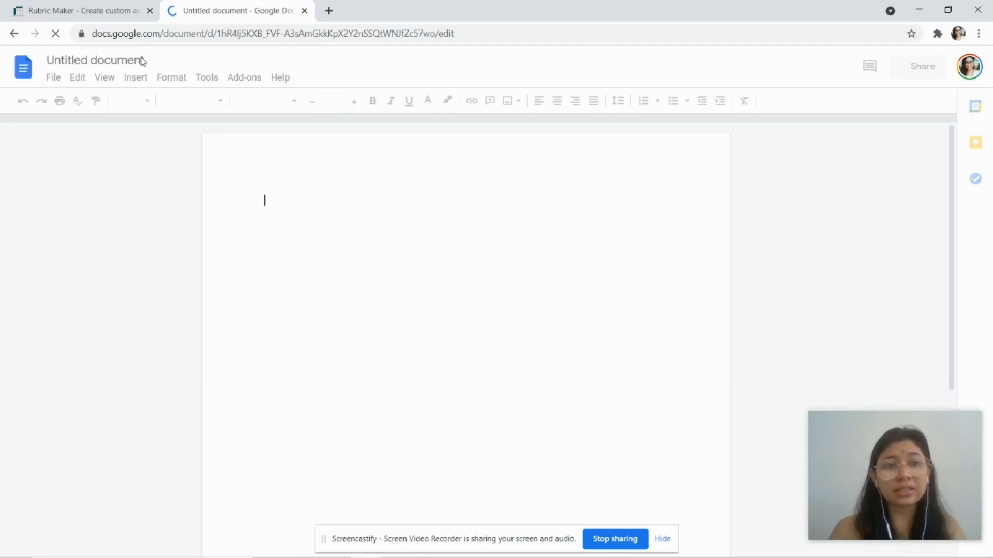
pyautogui.click(98, 11)
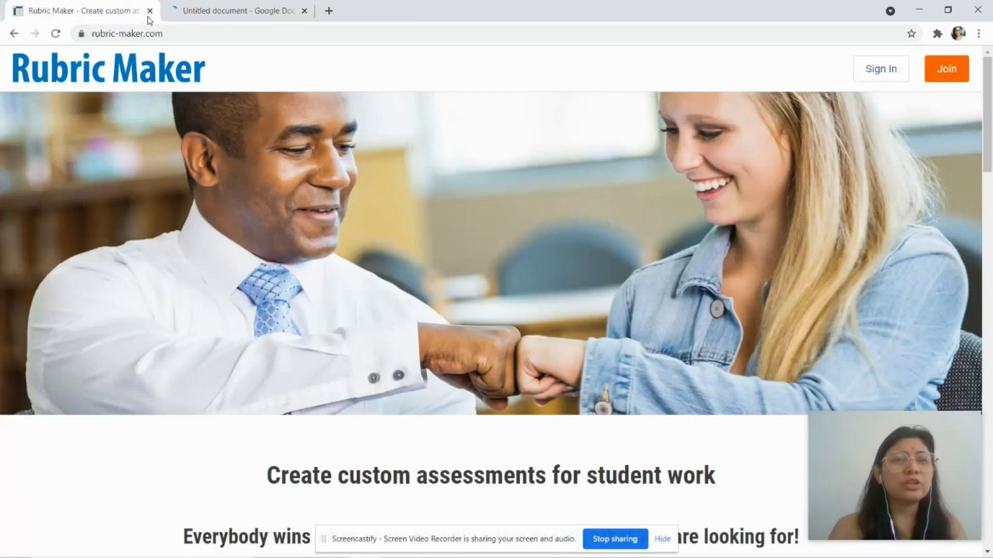
# Step: Log in to the Rubric Maker account, then go back to the Untitled document
pyautogui.click(219, 13)
pyautogui.click(91, 13)
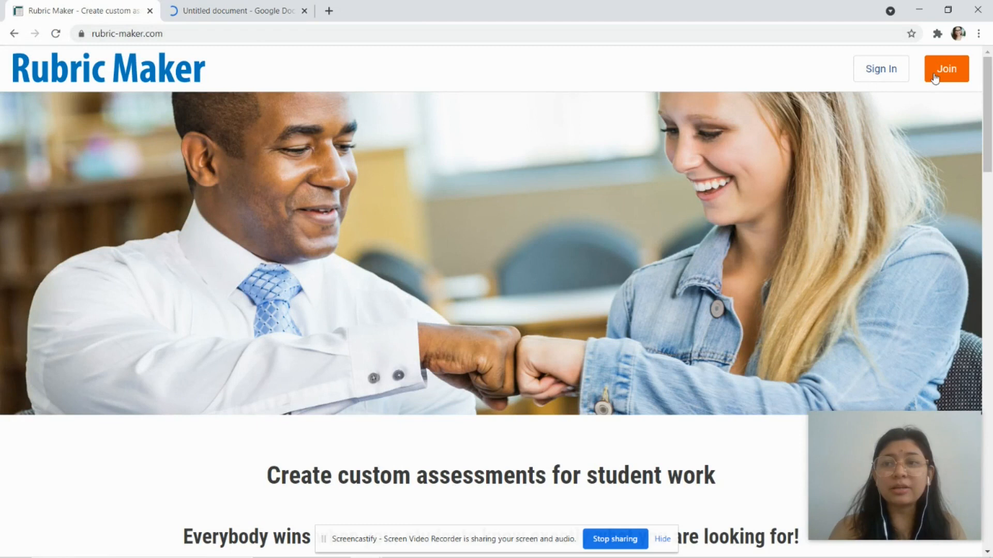
pyautogui.click(889, 72)
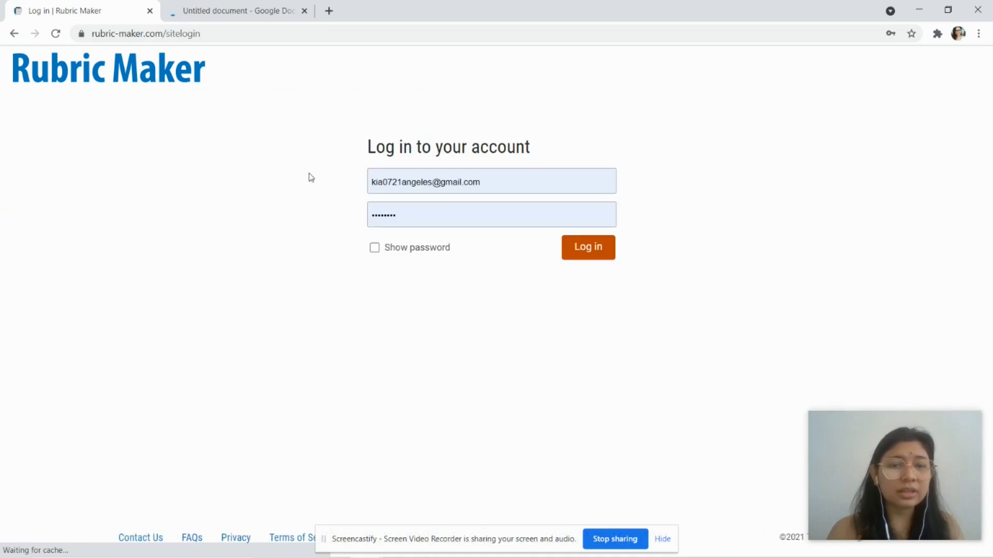
pyautogui.click(575, 256)
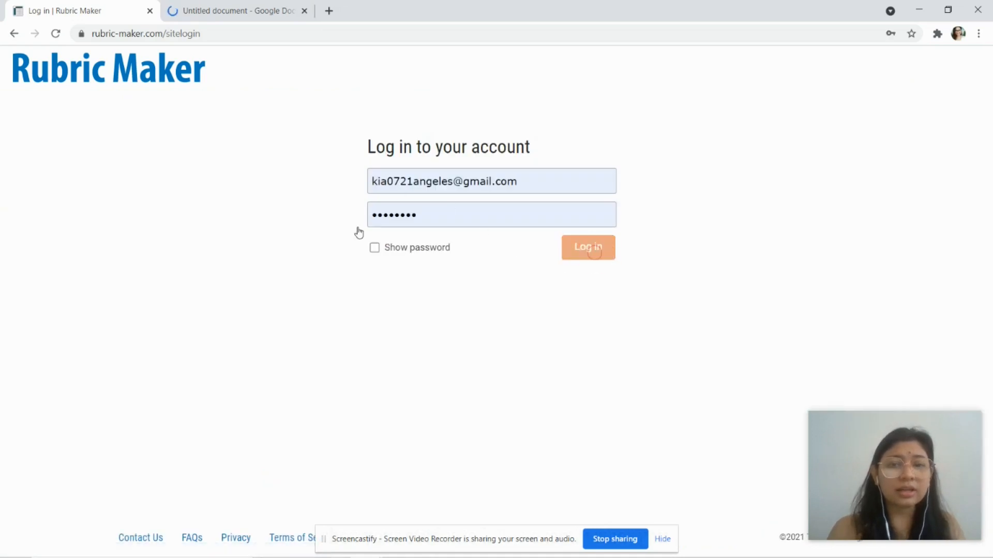
pyautogui.click(200, 17)
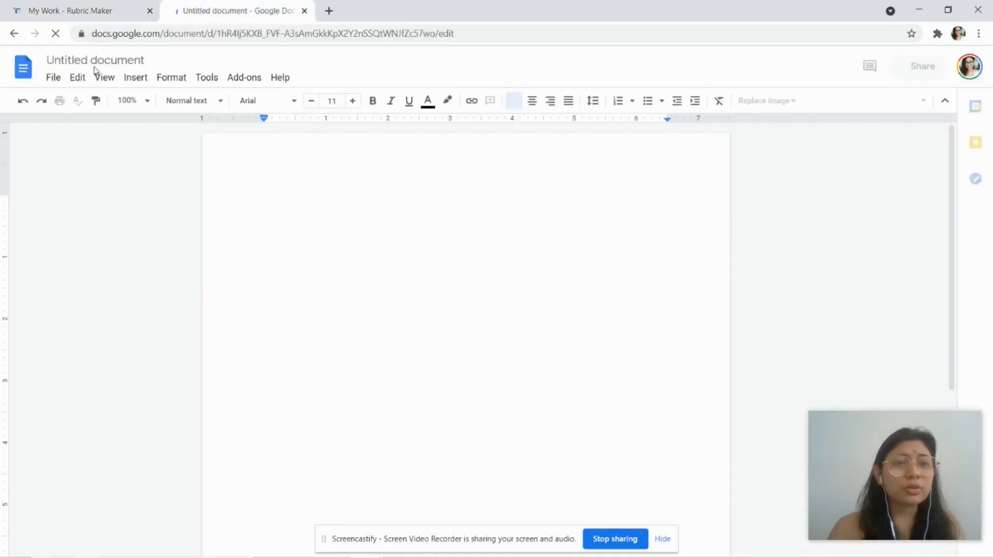
# Step: Retitle the Google Doc 'Guidelines on how to make authenti assessment'
pyautogui.click(128, 60)
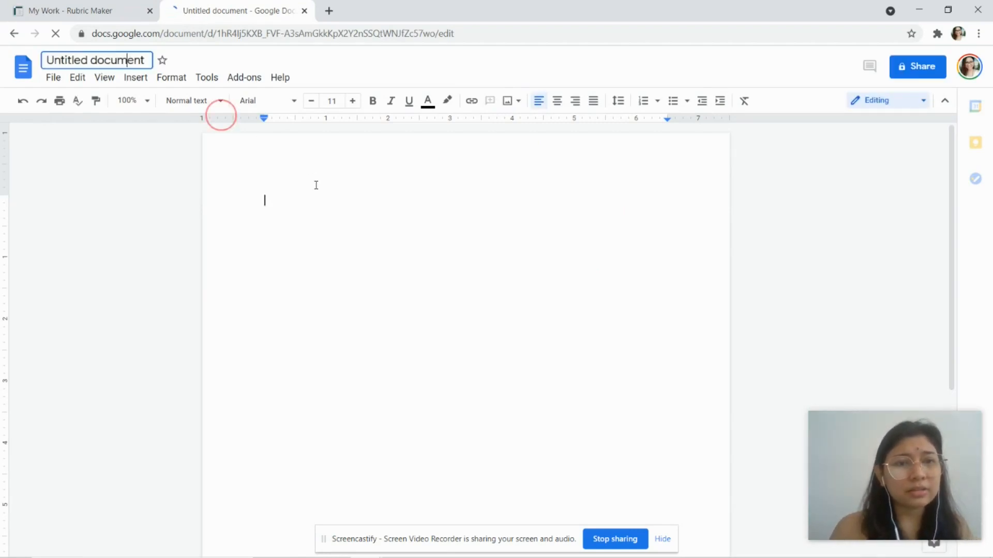
pyautogui.click(144, 59)
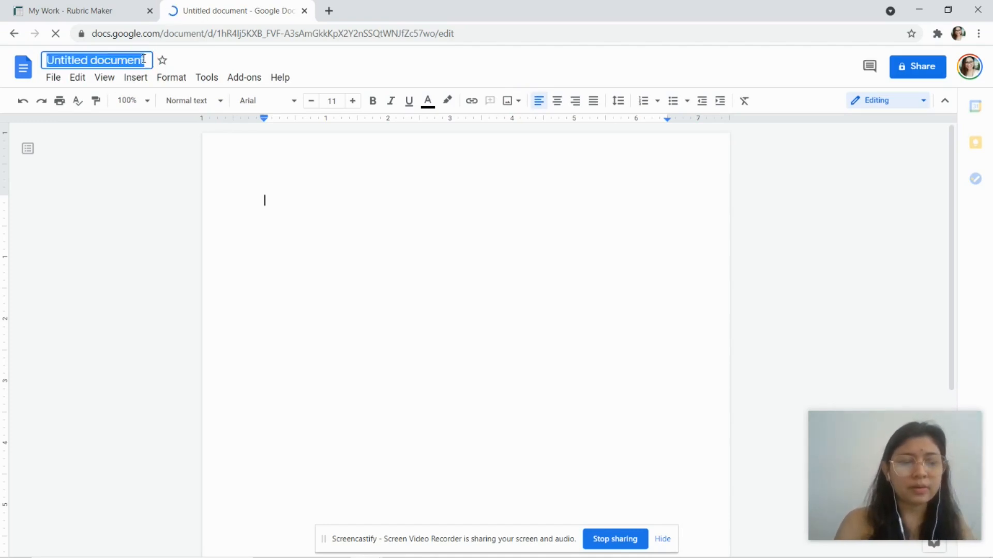
pyautogui.write('Guideline s')
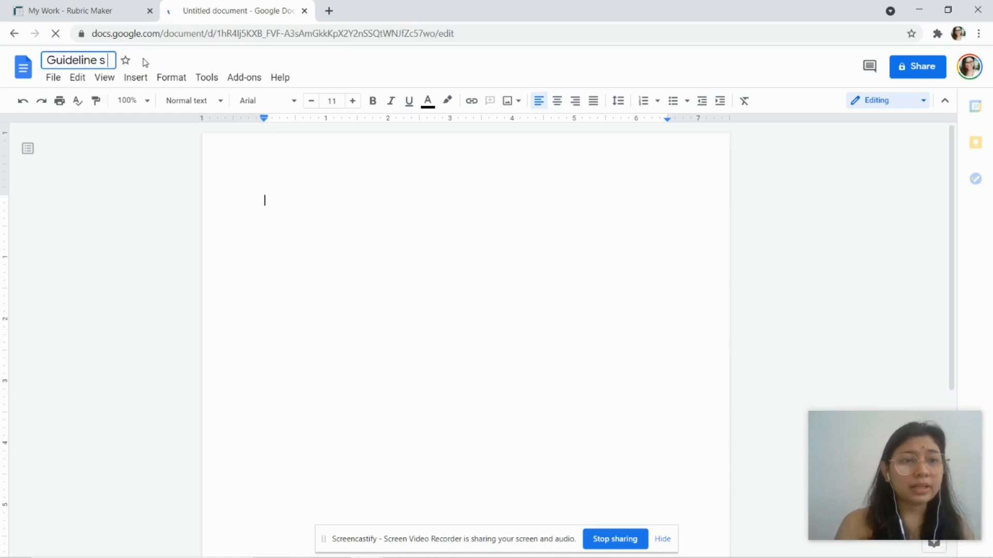
pyautogui.press('BackSpace')
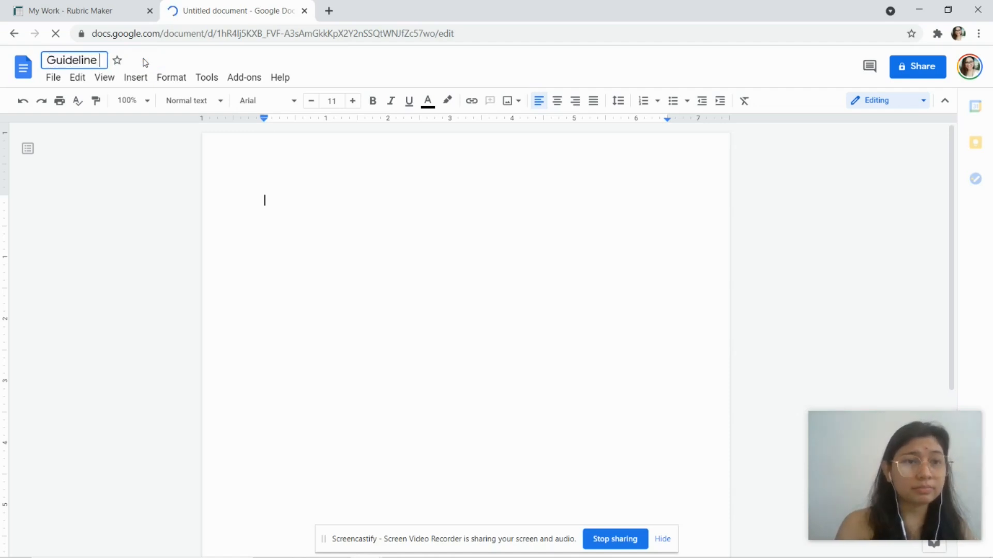
pyautogui.press('BackSpace')
pyautogui.write('s')
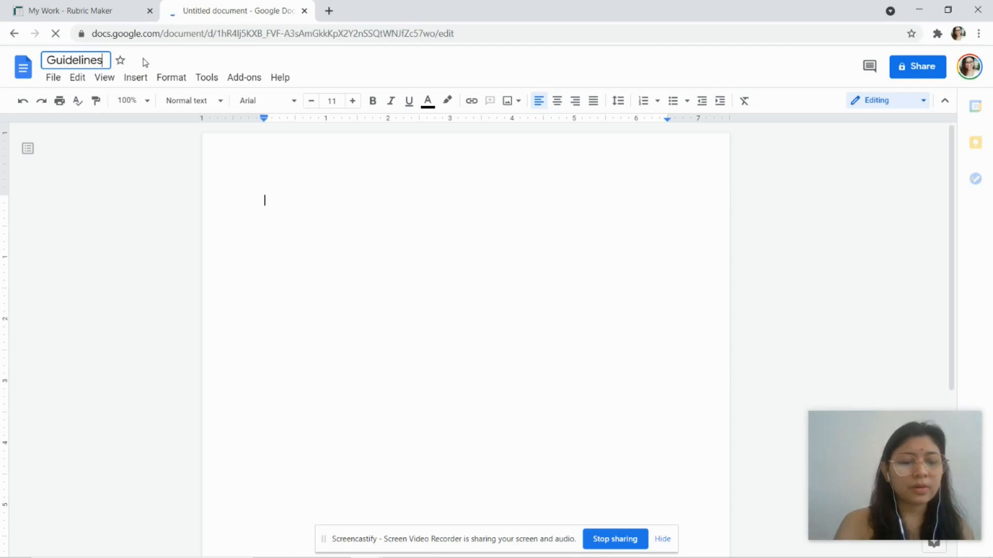
pyautogui.write(' on how to mak')
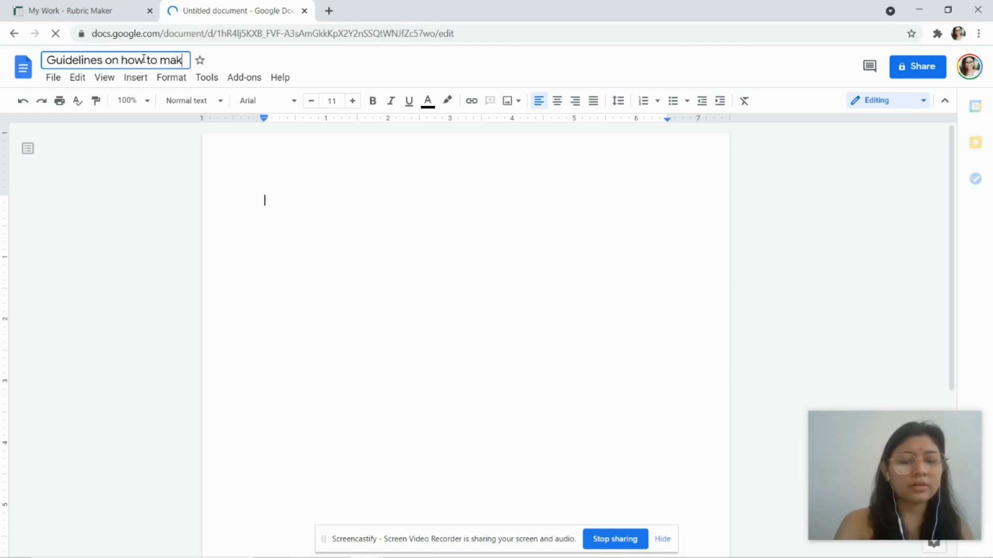
pyautogui.write('e authenti assessment')
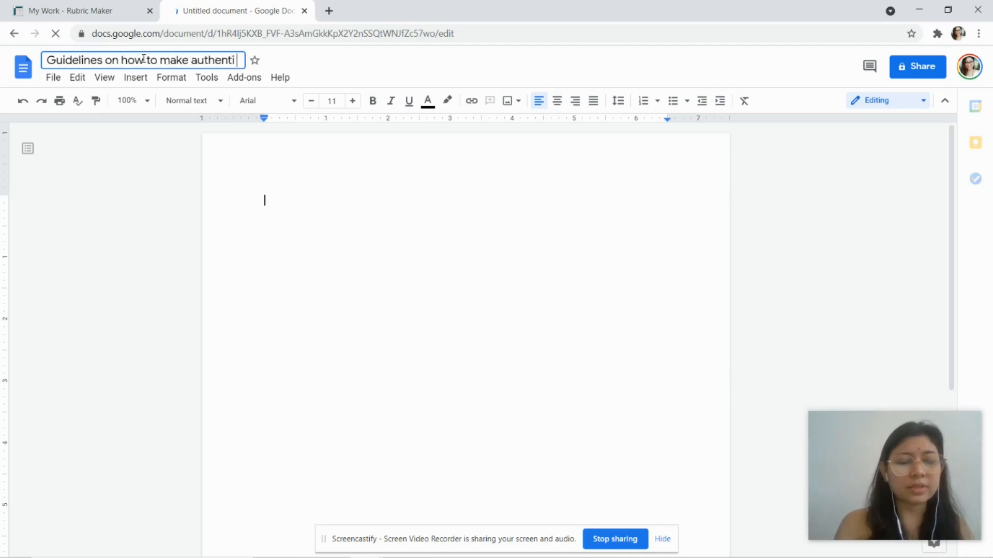
pyautogui.click(330, 212)
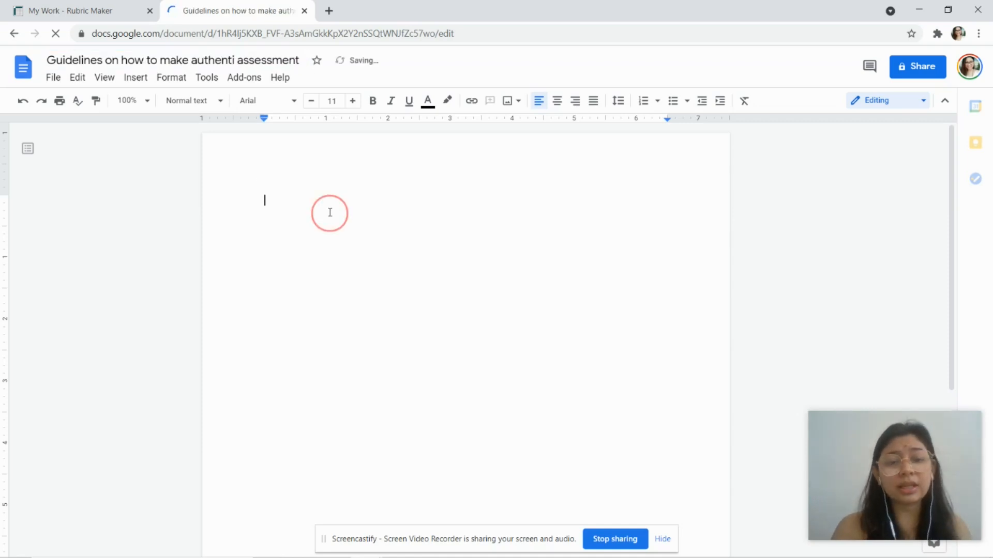
# Step: Type 'Authentic assessment' as the first line, followed by a blank line
pyautogui.write('A')
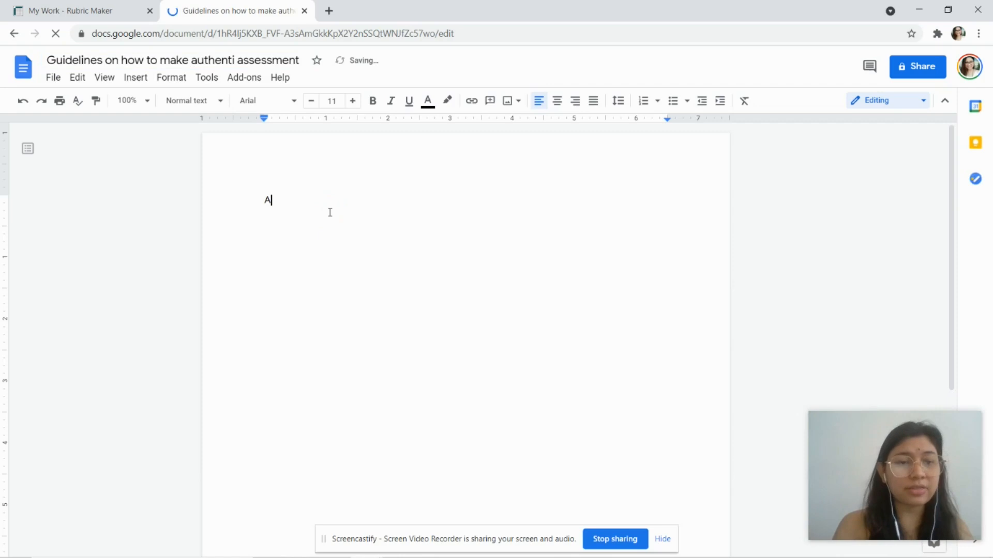
pyautogui.write('uthentic assesment')
pyautogui.press('BackSpace')
pyautogui.press('BackSpace')
pyautogui.press('BackSpace')
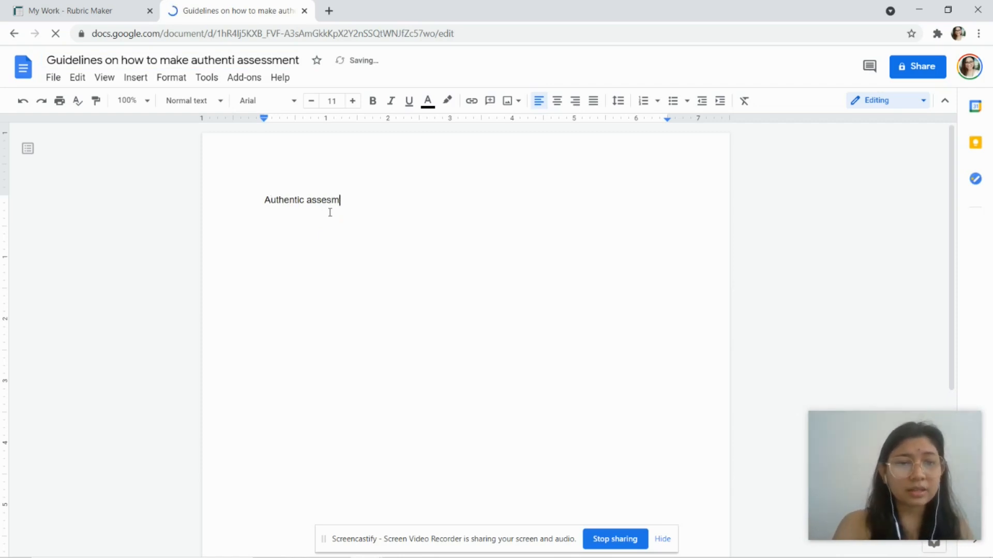
pyautogui.press('BackSpace')
pyautogui.write('sment')
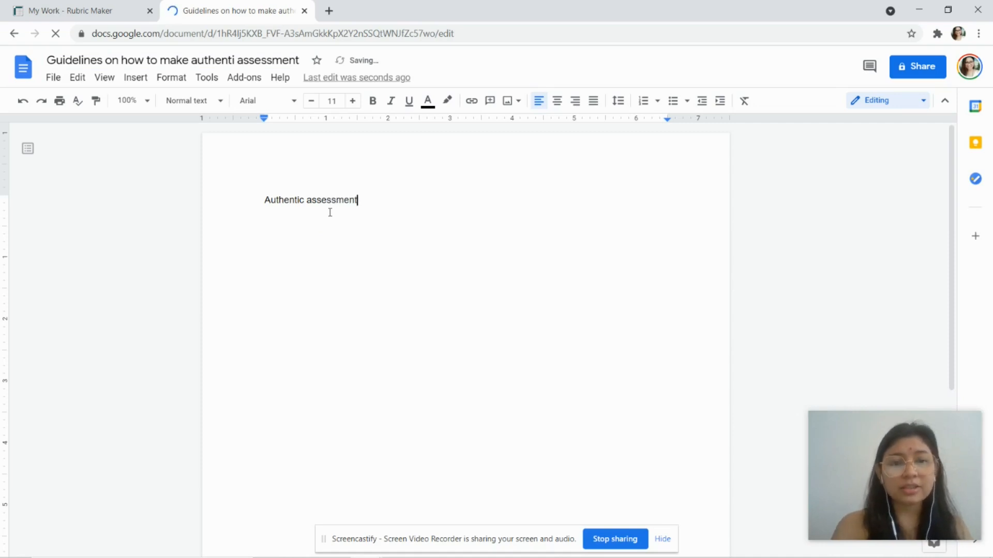
pyautogui.press('Return')
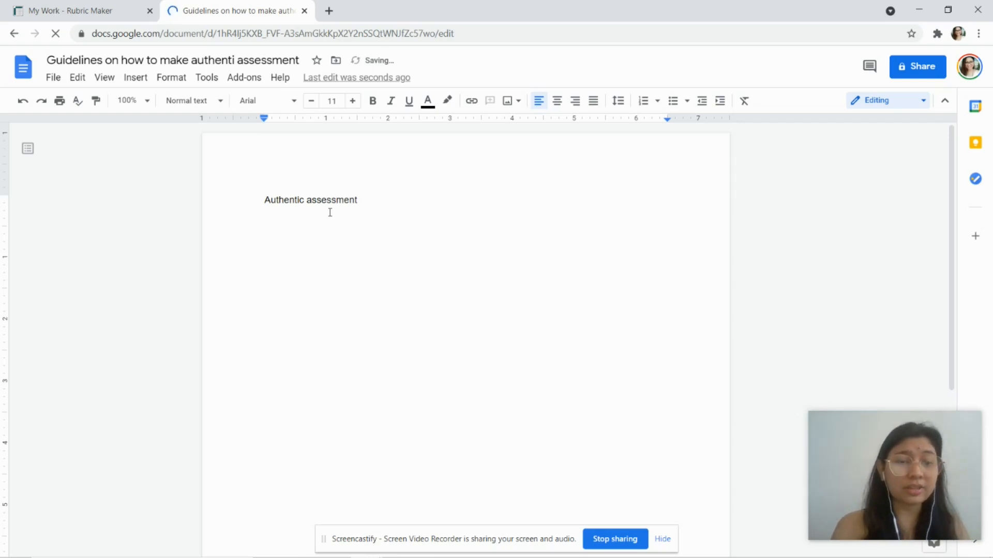
pyautogui.press('Return')
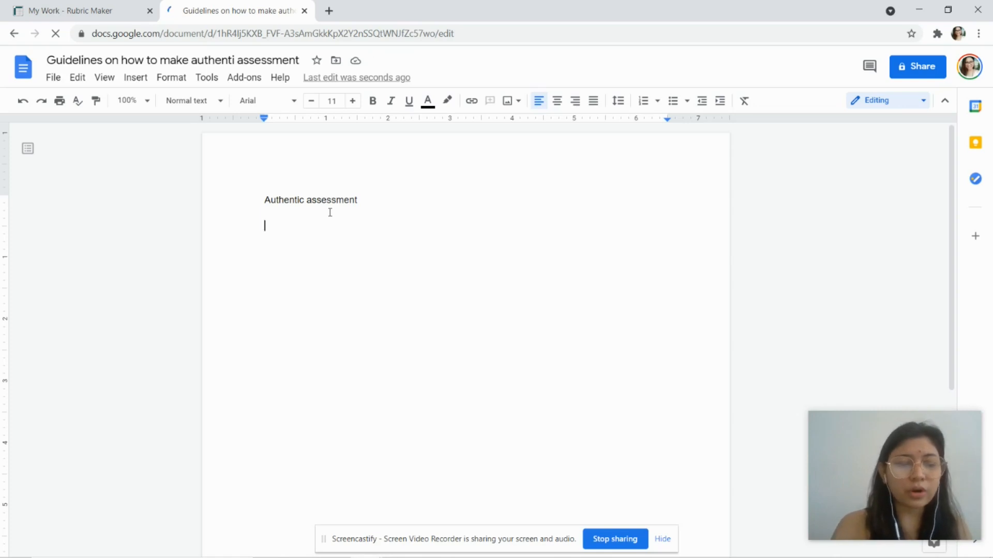
# Step: Add 'Project-based Assessment' and 'Things you need:', then start a numbered list below
pyautogui.write('Project')
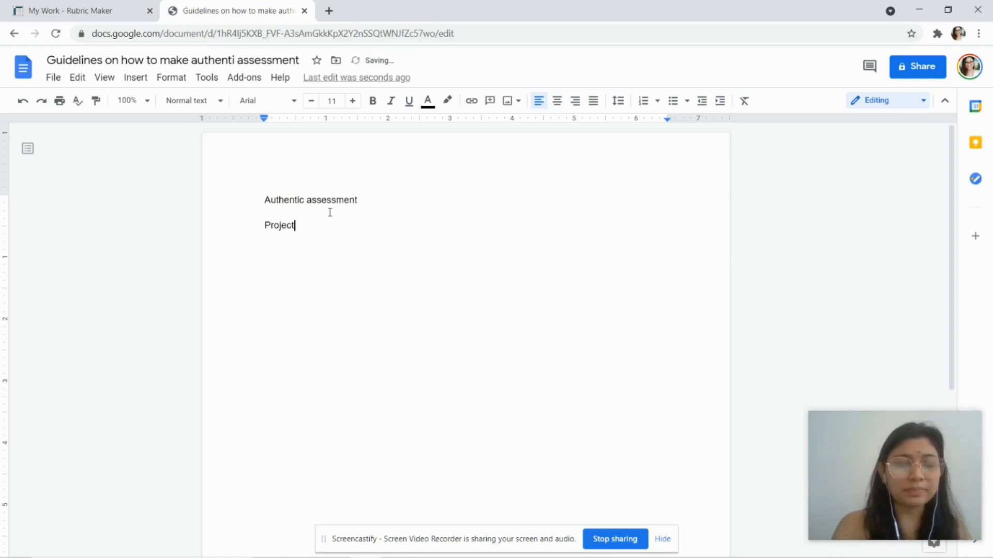
pyautogui.write('-based Assessment')
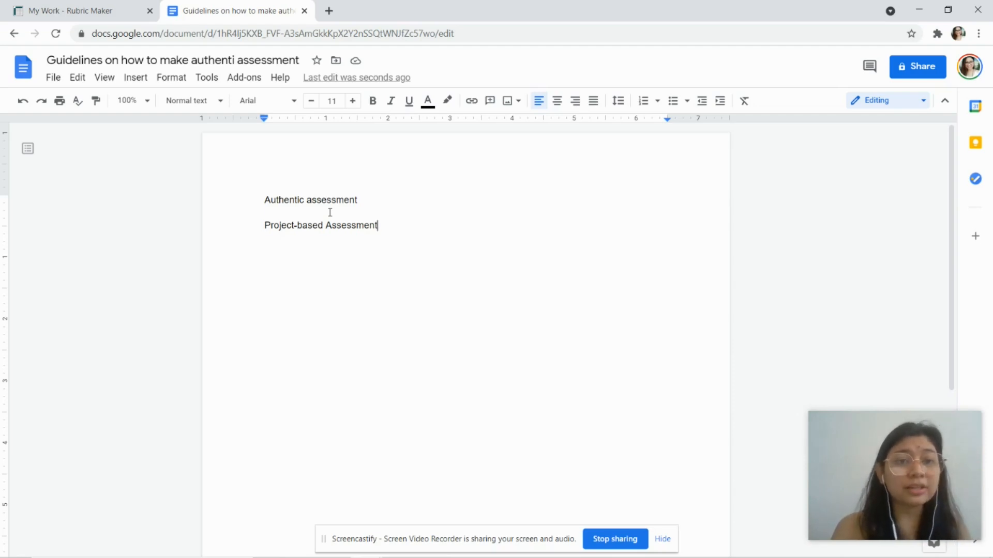
pyautogui.press('Return')
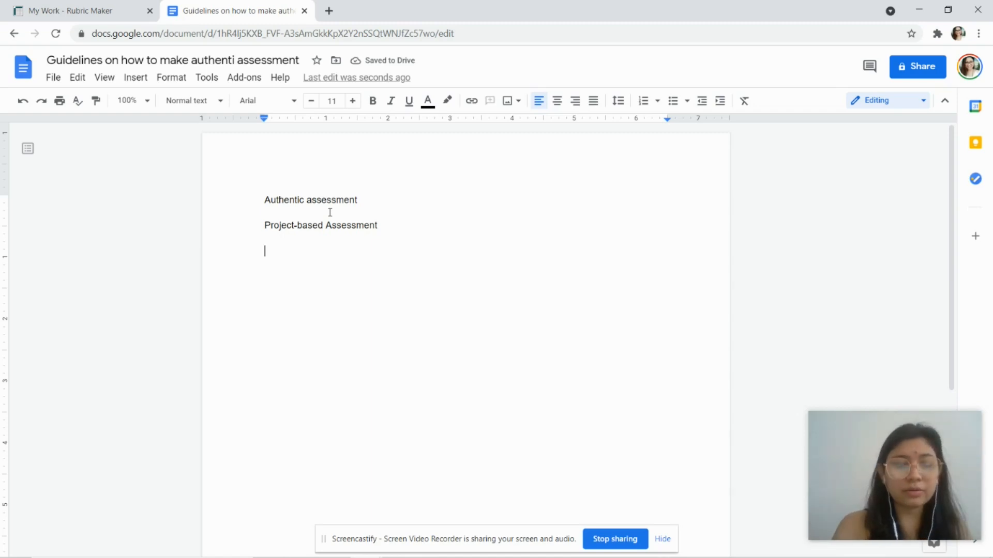
pyautogui.write('t')
pyautogui.press('BackSpace')
pyautogui.write('Things you needL')
pyautogui.press('BackSpace')
pyautogui.write(':')
pyautogui.press('Return')
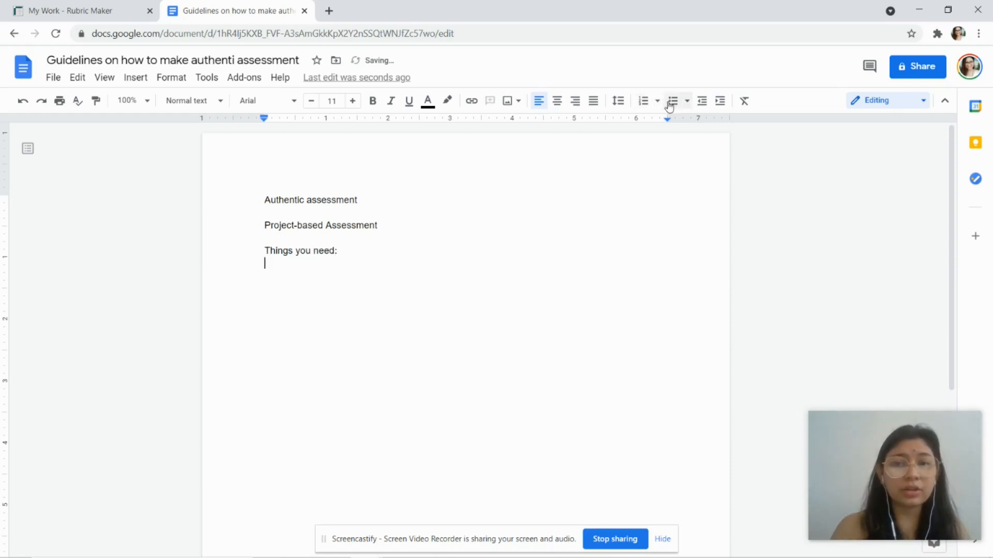
pyautogui.click(643, 101)
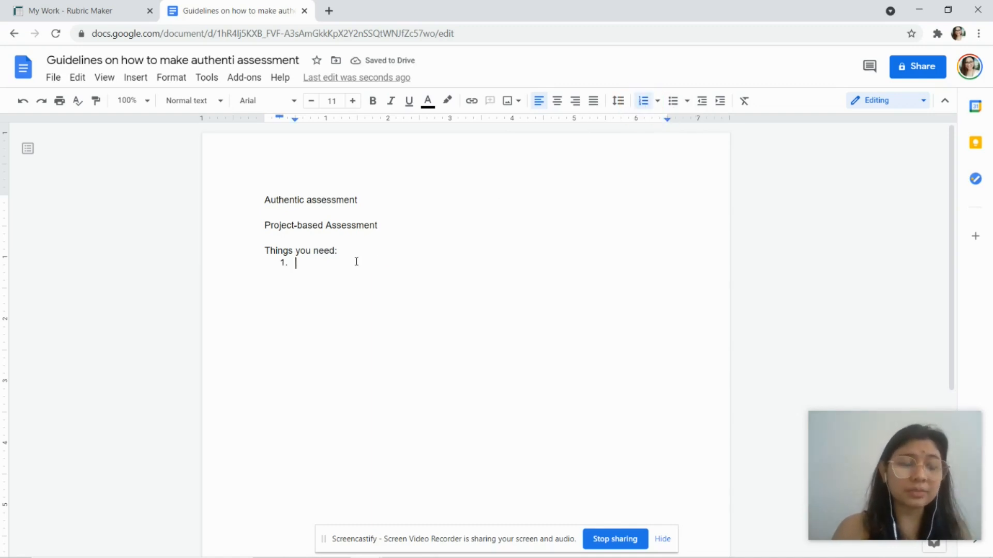
# Step: Make item 1 'Teacher's instruction' with sub-item 'Lessons that your assessment will cover'
pyautogui.write('Teacher')
pyautogui.write("'s ")
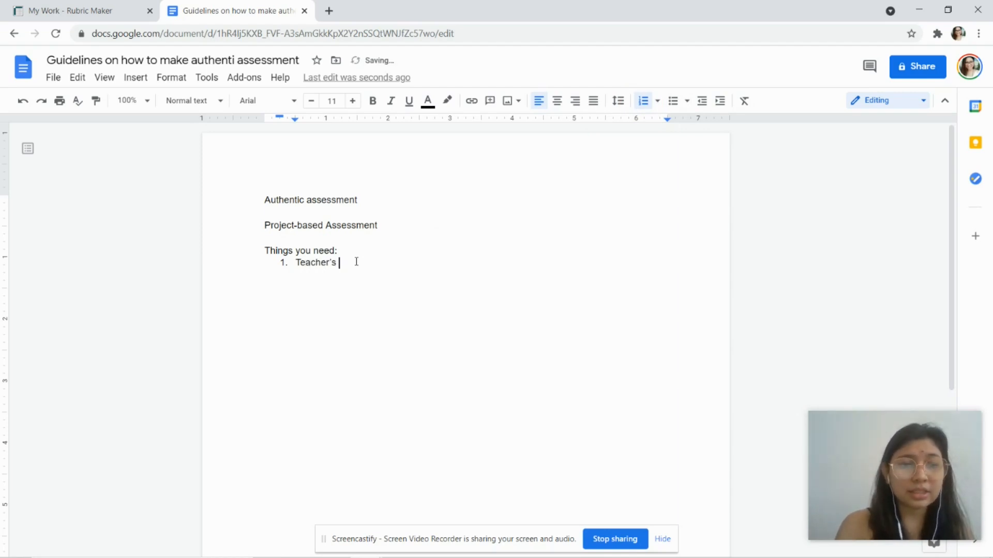
pyautogui.write('instruction')
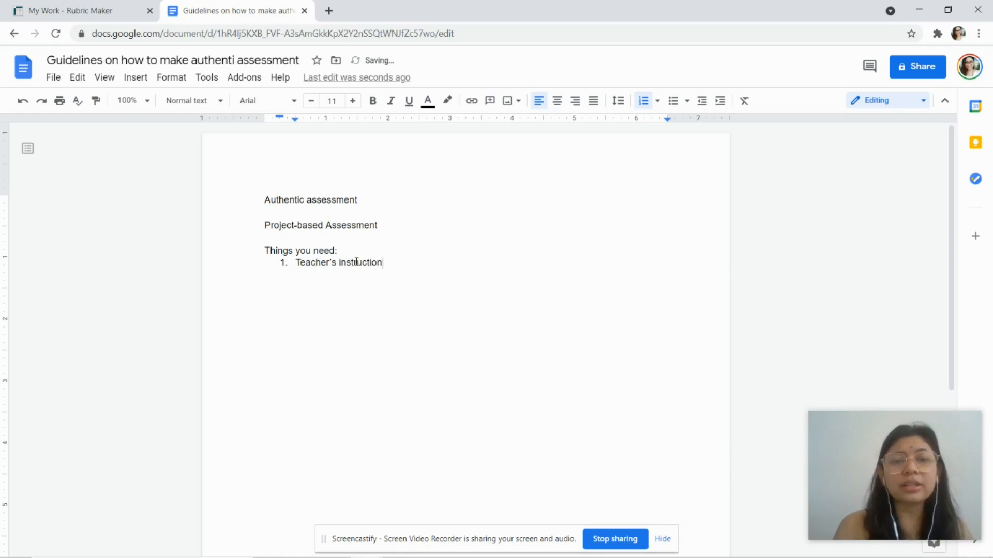
pyautogui.press('Return')
pyautogui.press('Tab')
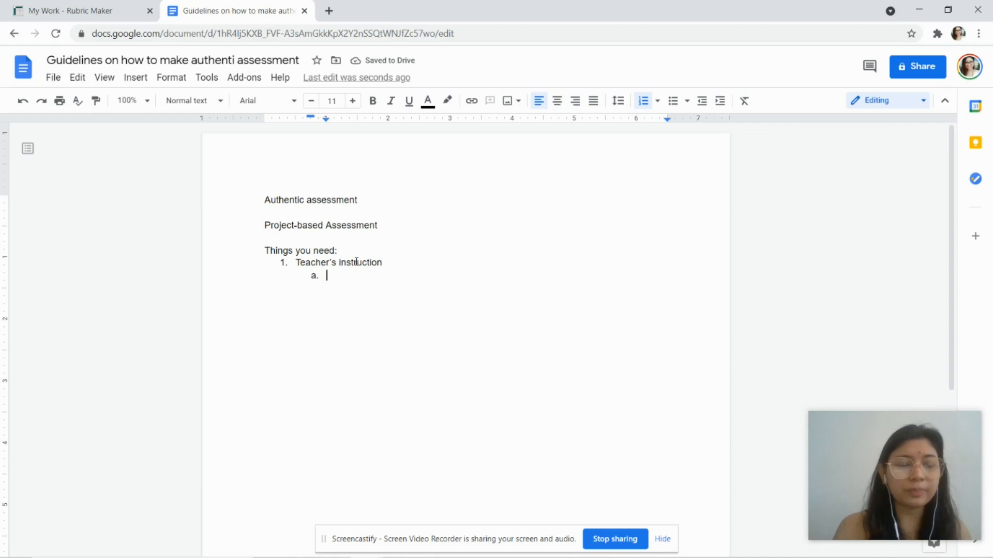
pyautogui.write('Lesson')
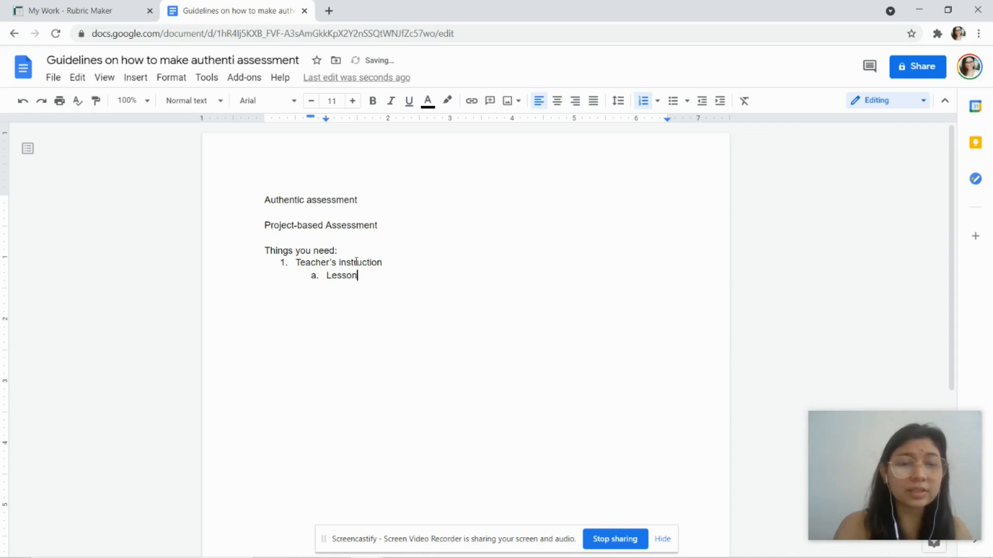
pyautogui.write('s that your assessment ')
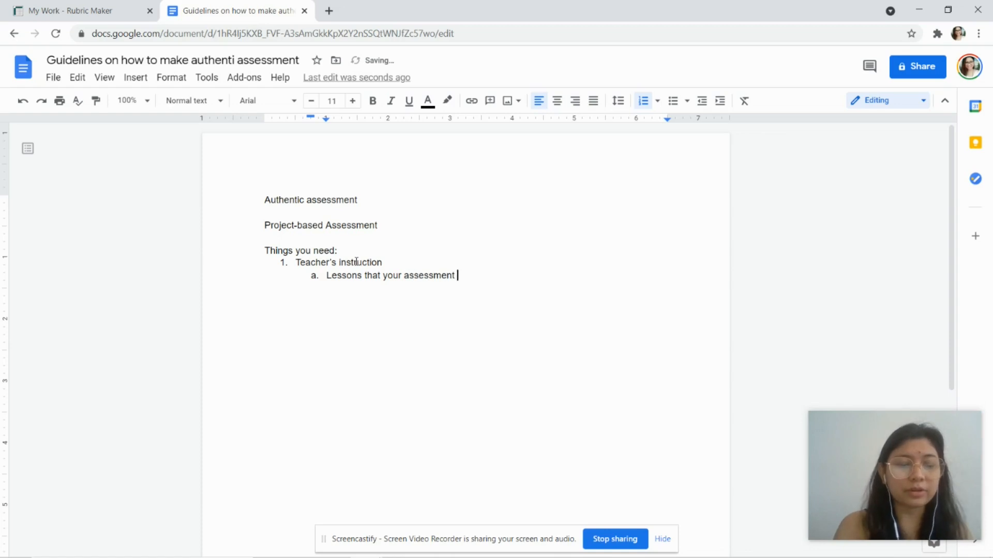
pyautogui.write('will ')
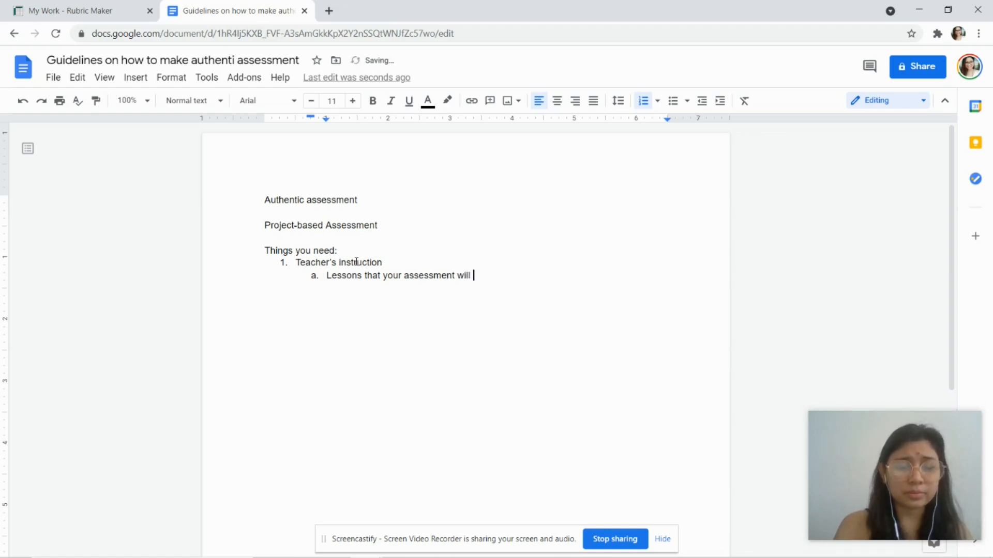
pyautogui.write('cover')
# Step: Add sub-items 'Give step-by-step procedure' and 'Checklist' under Teacher's instruction
pyautogui.press('Return')
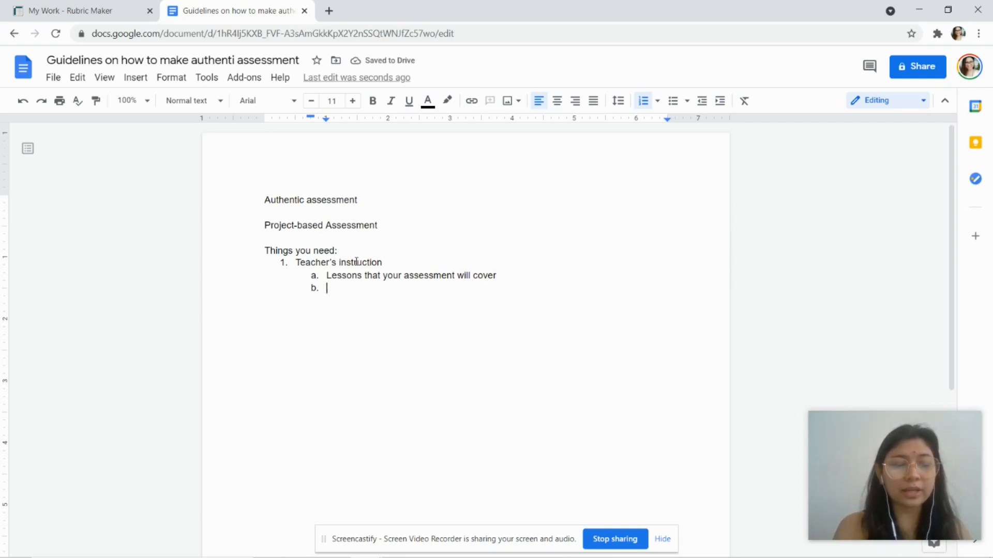
pyautogui.write('Give')
pyautogui.press('BackSpace')
pyautogui.press('BackSpace')
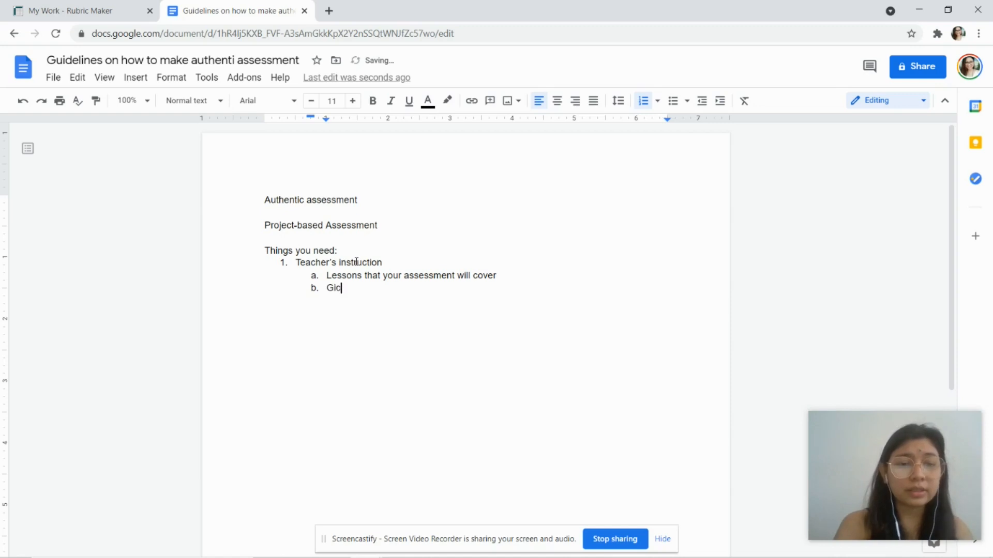
pyautogui.write('ve step-')
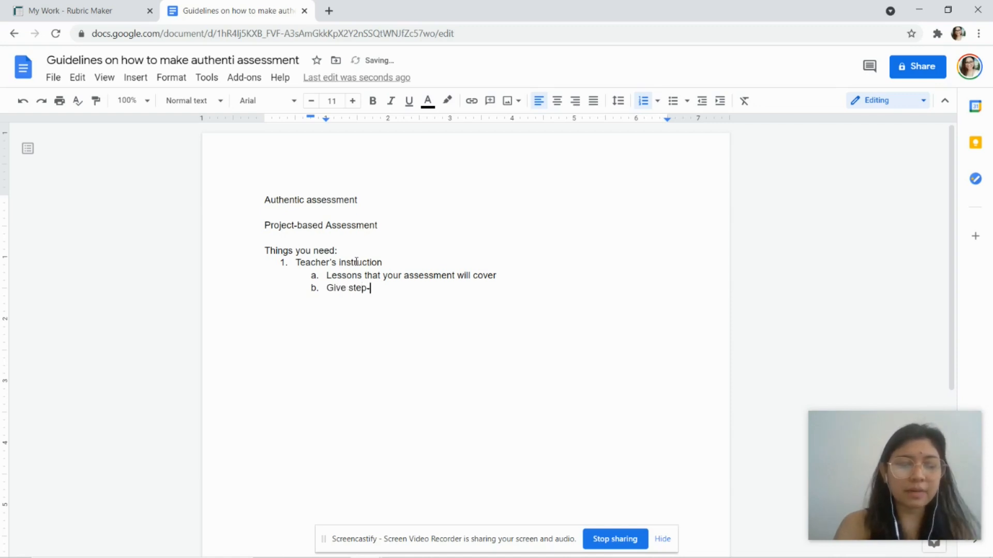
pyautogui.write('by-ste')
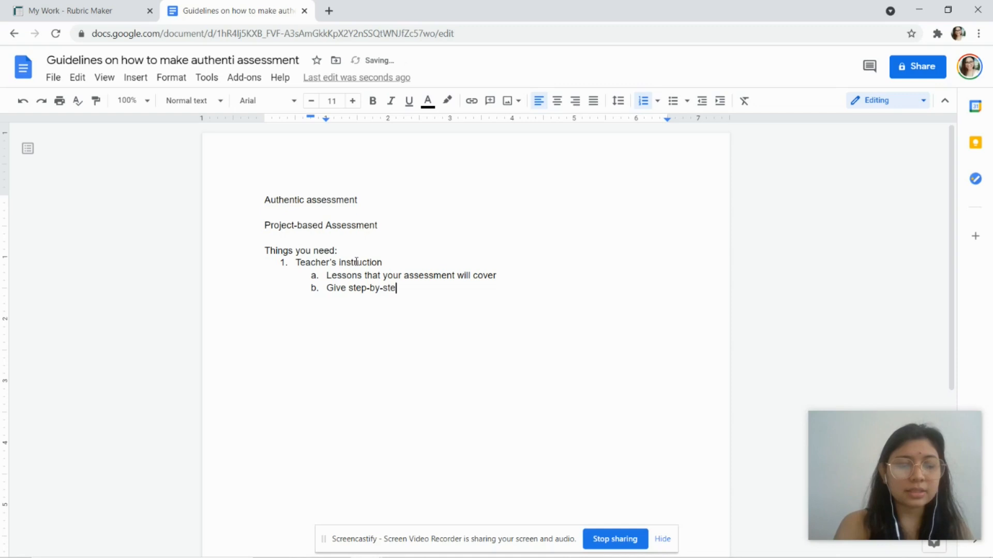
pyautogui.write('p procedure')
pyautogui.press('Return')
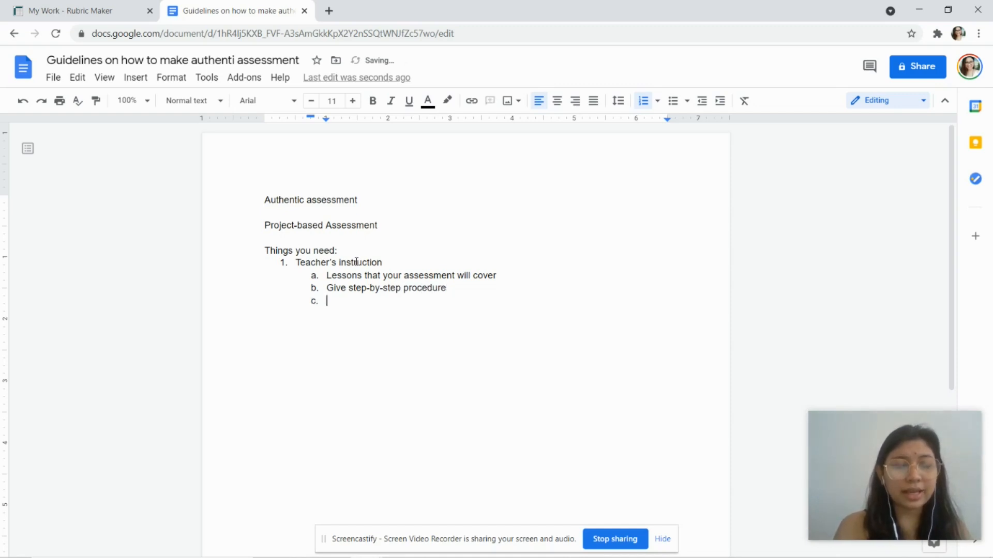
pyautogui.write('Checklist')
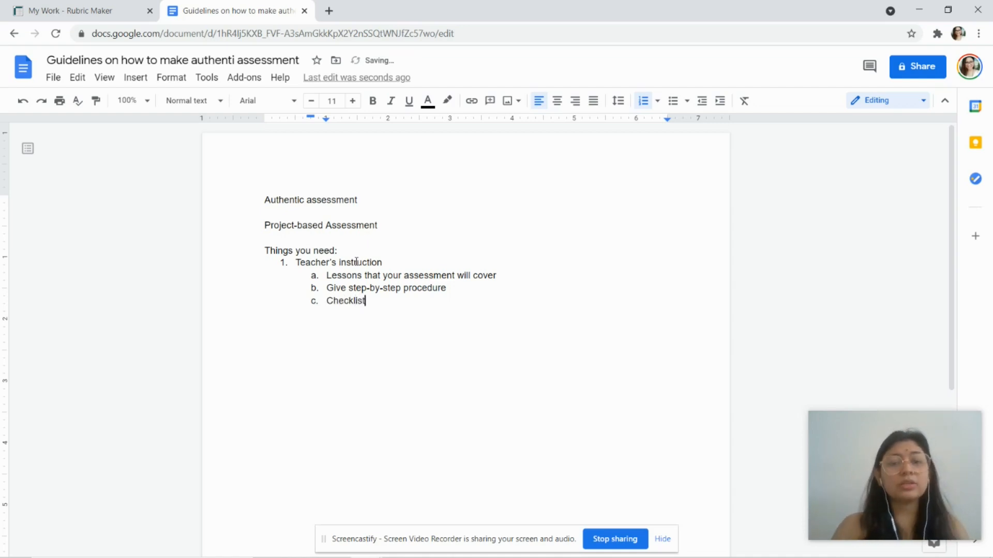
# Step: Extend sub-item c to 'Checklist - technical/performace' and outdent a new line to item 2
pyautogui.doubleClick(358, 301)
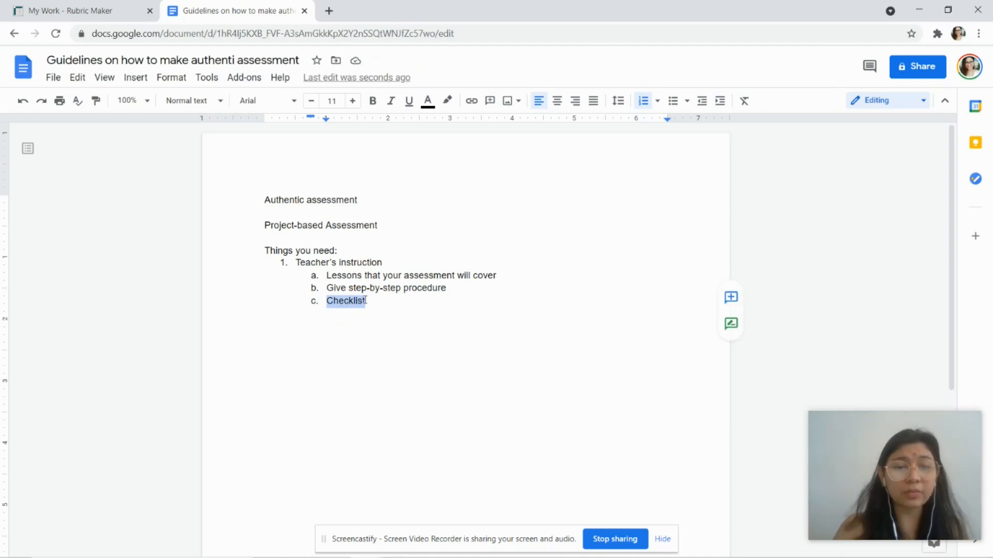
pyautogui.click(363, 301)
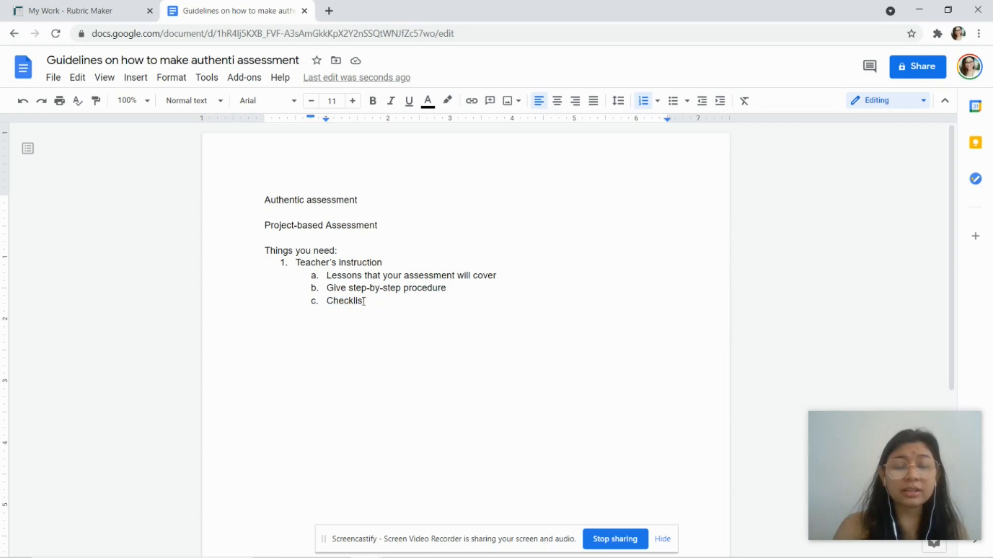
pyautogui.doubleClick(328, 301)
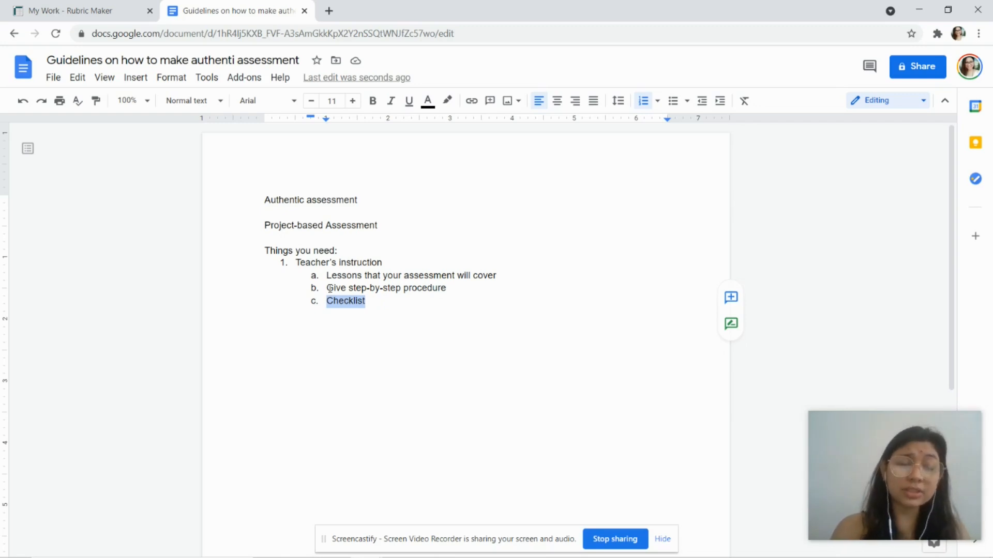
pyautogui.click(373, 307)
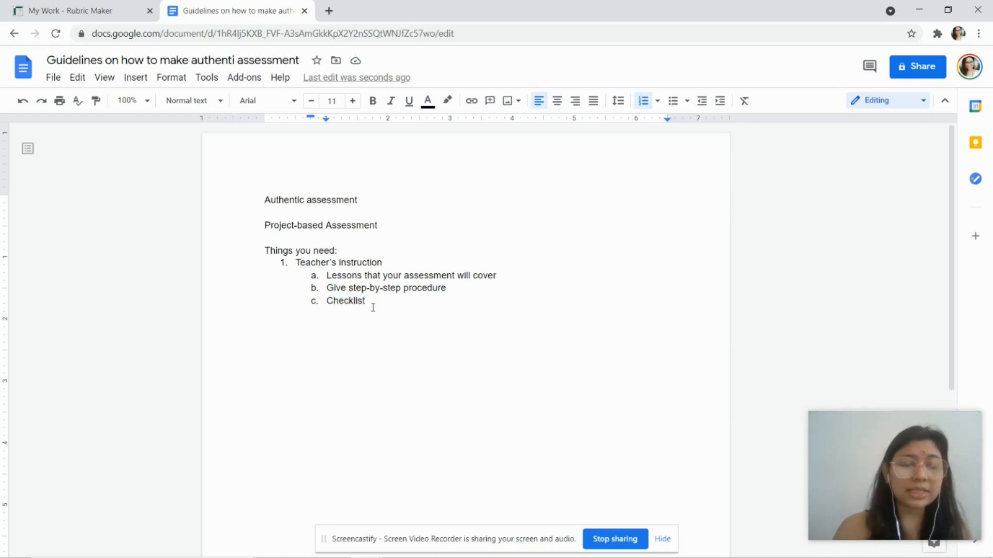
pyautogui.write('-')
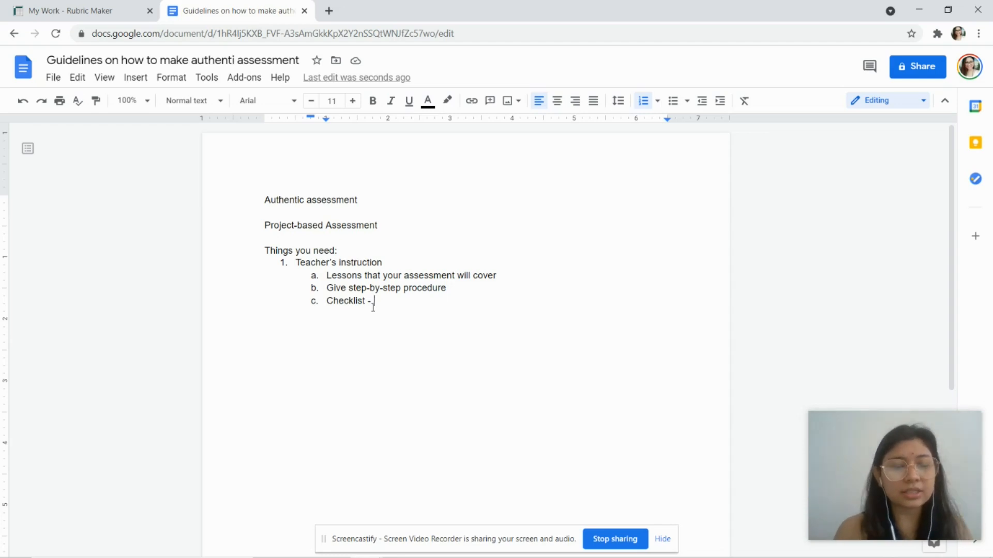
pyautogui.write('techni')
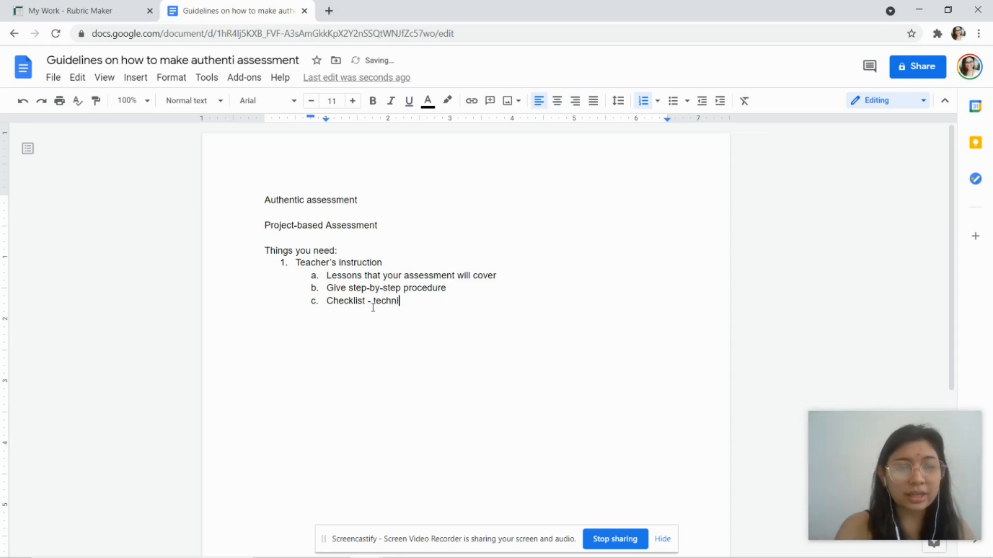
pyautogui.write('cal/performace')
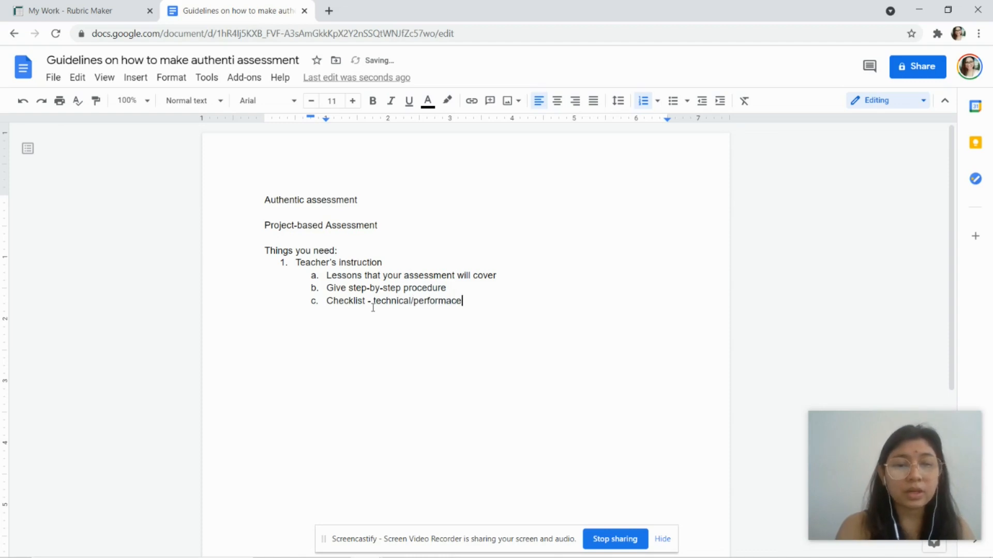
pyautogui.press('Return')
pyautogui.hotkey('shift', 'Tab')
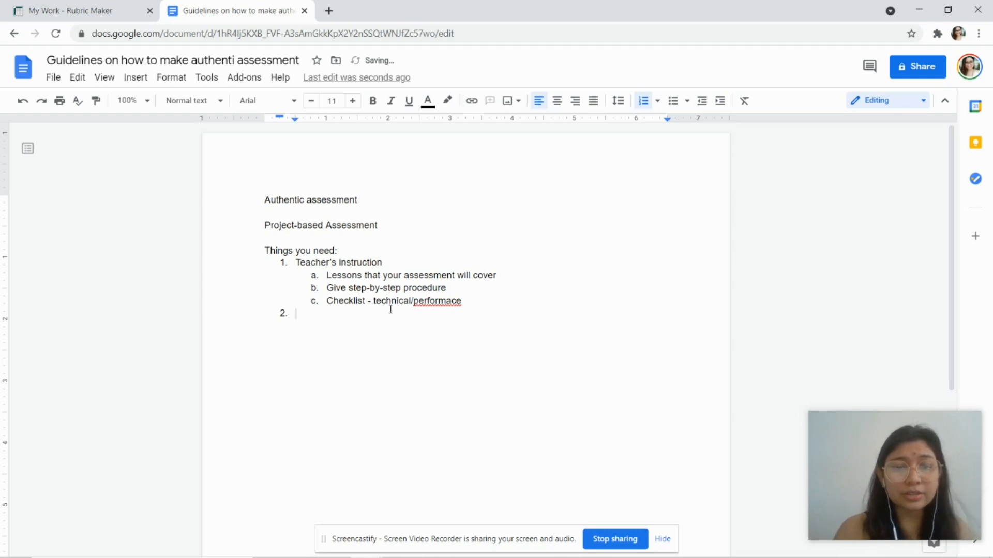
pyautogui.click(452, 297)
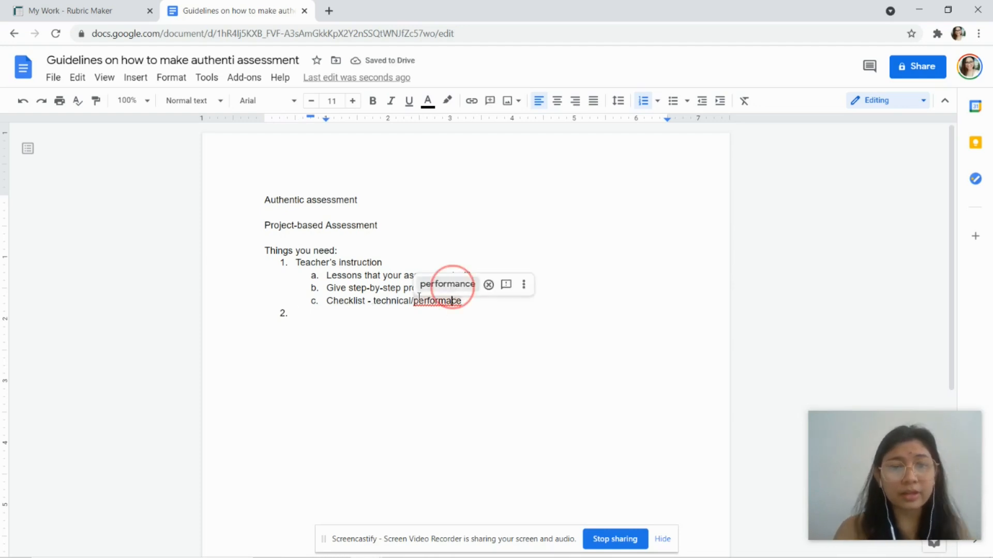
# Step: Correct 'performace' to 'performance' and enter 'Student's checklist' as item 2
pyautogui.click(447, 284)
pyautogui.click(319, 314)
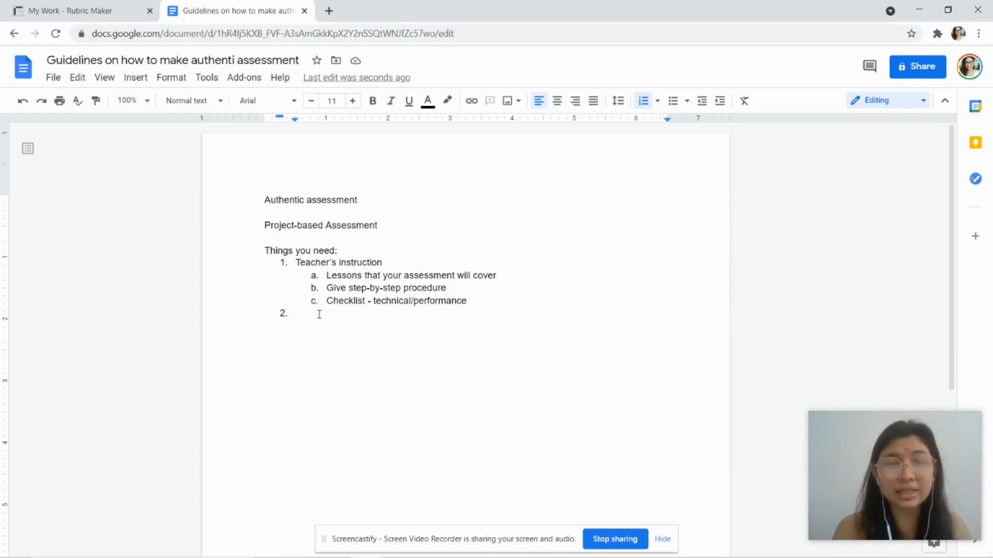
pyautogui.write('Student')
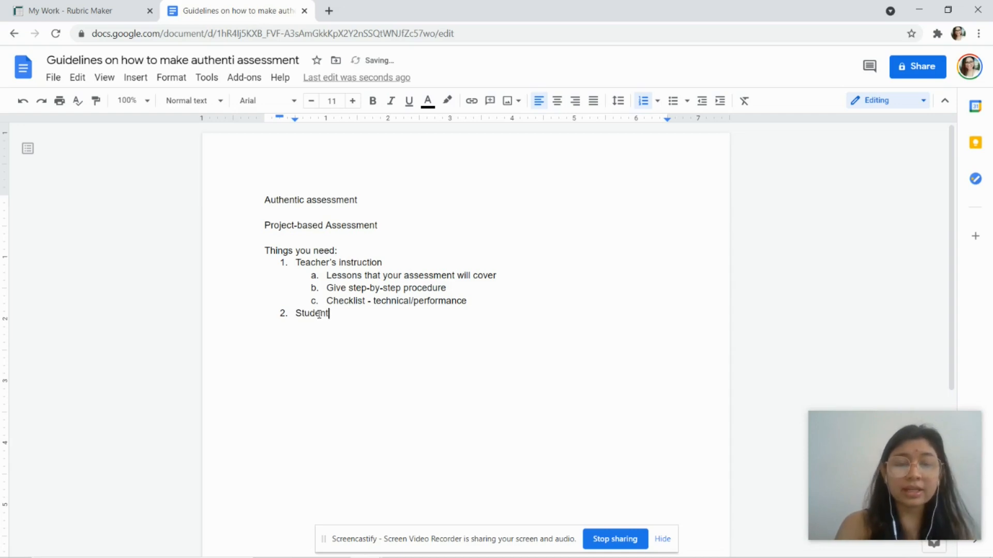
pyautogui.write("'s checklist")
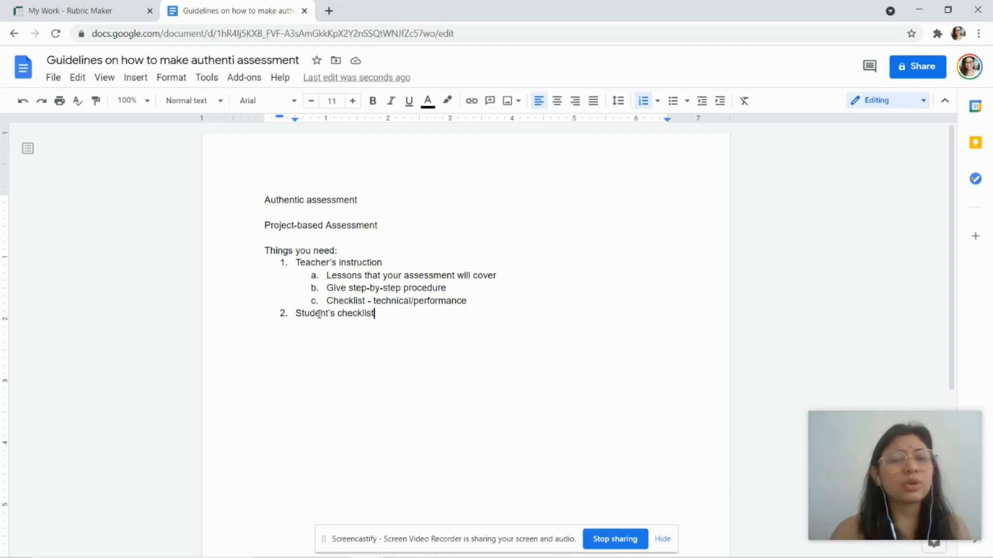
pyautogui.moveTo(293, 315); pyautogui.dragTo(376, 311)
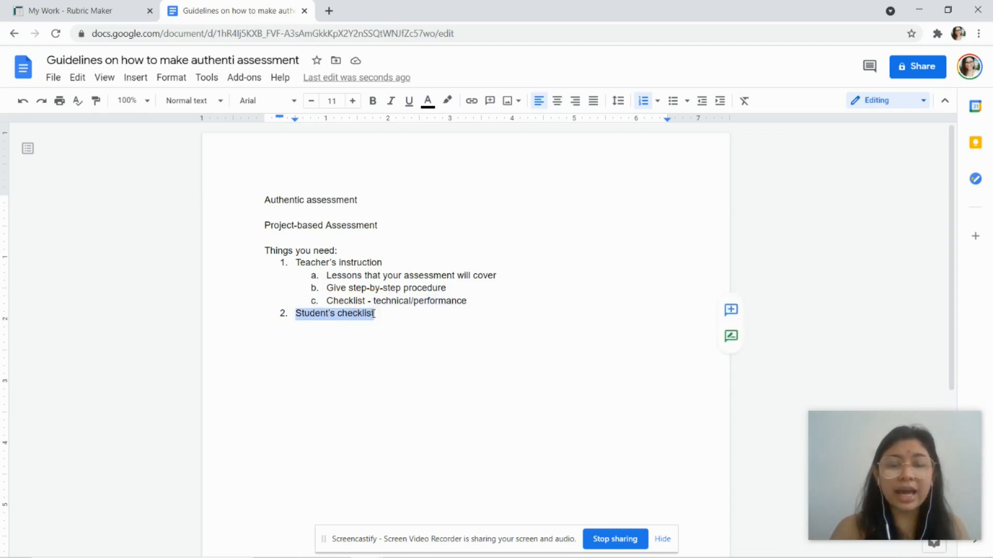
pyautogui.click(376, 317)
# Step: Add 'Grading Rubrics' as list item 3, then review the list items
pyautogui.press('Return')
pyautogui.write('Gradi')
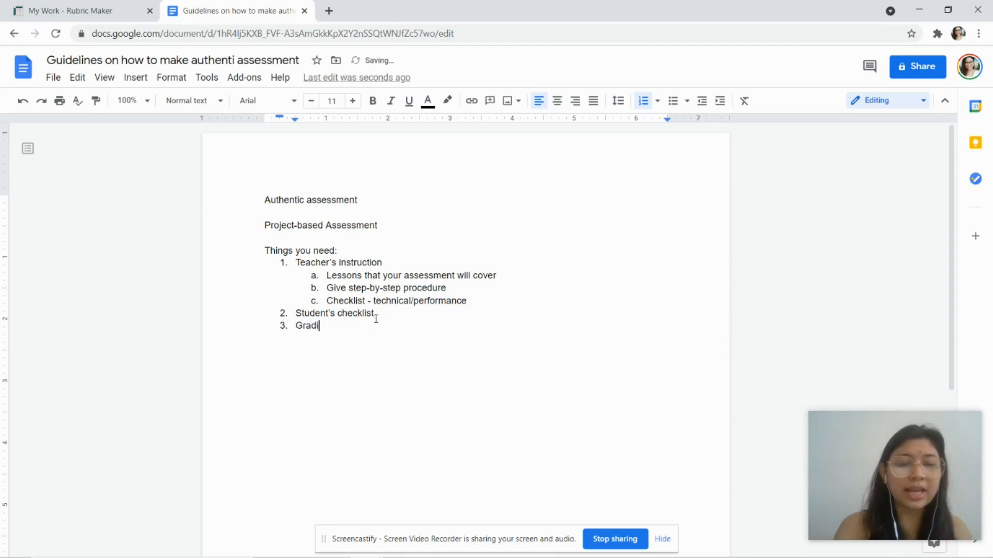
pyautogui.write('ng Rubrics')
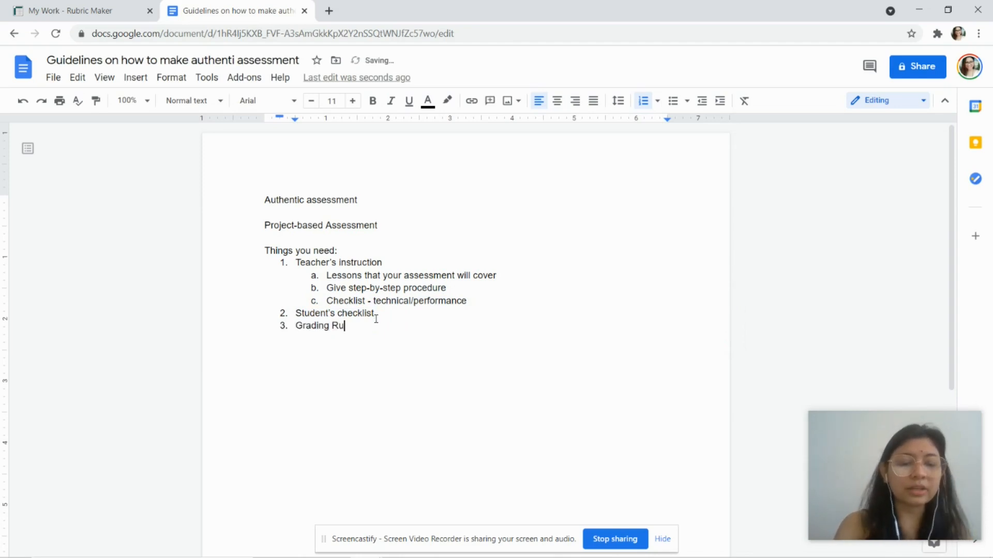
pyautogui.click(331, 276)
pyautogui.moveTo(296, 262); pyautogui.dragTo(468, 304)
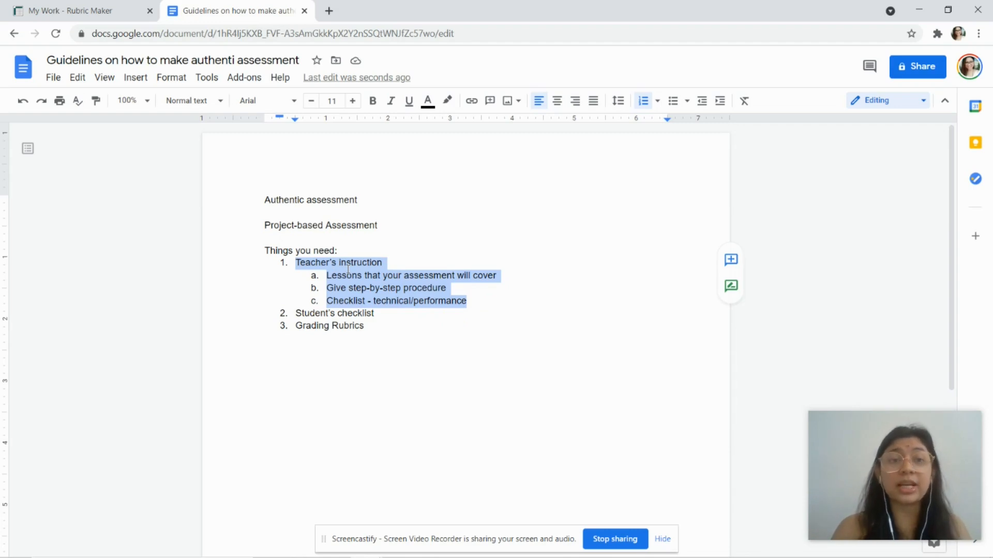
pyautogui.click(304, 308)
pyautogui.moveTo(298, 315); pyautogui.dragTo(354, 319)
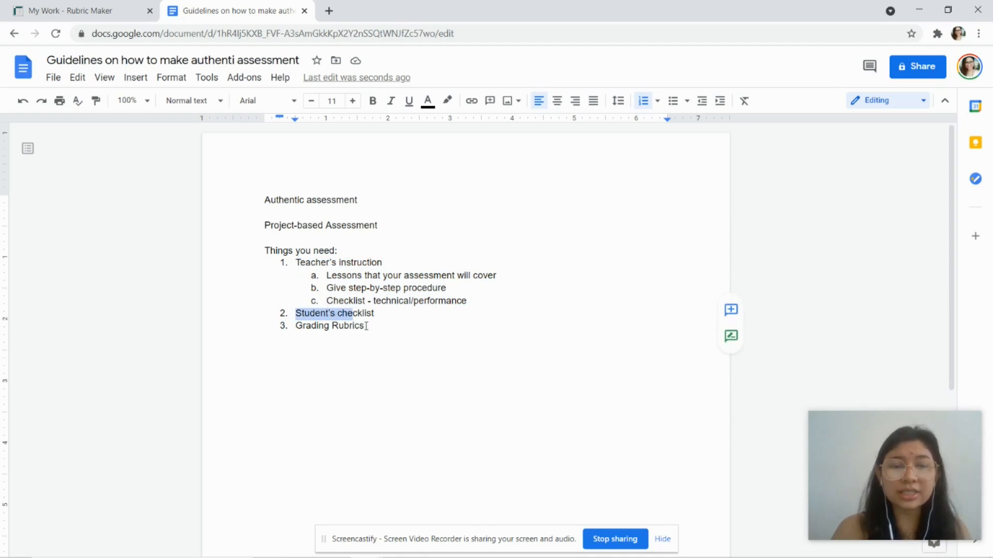
pyautogui.click(363, 327)
pyautogui.click(108, 15)
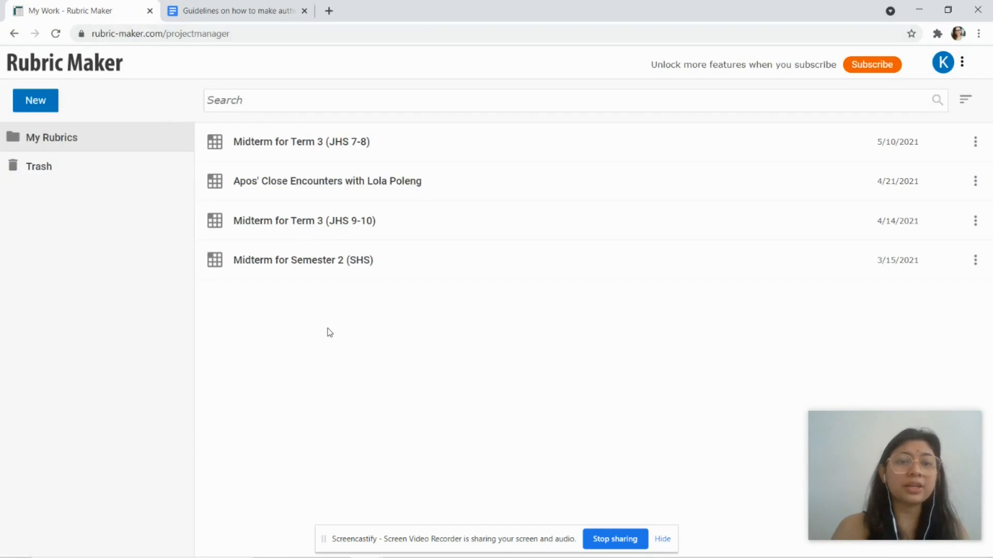
# Step: Create a new rubric in Rubric Maker and select its 'Untitled' title
pyautogui.click(48, 106)
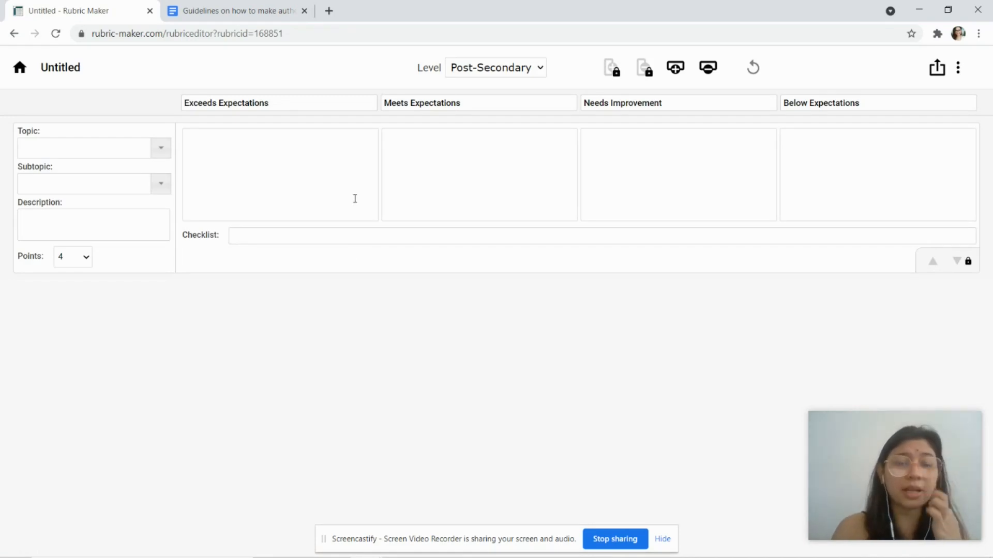
pyautogui.click(99, 67)
pyautogui.moveTo(103, 68); pyautogui.dragTo(18, 80)
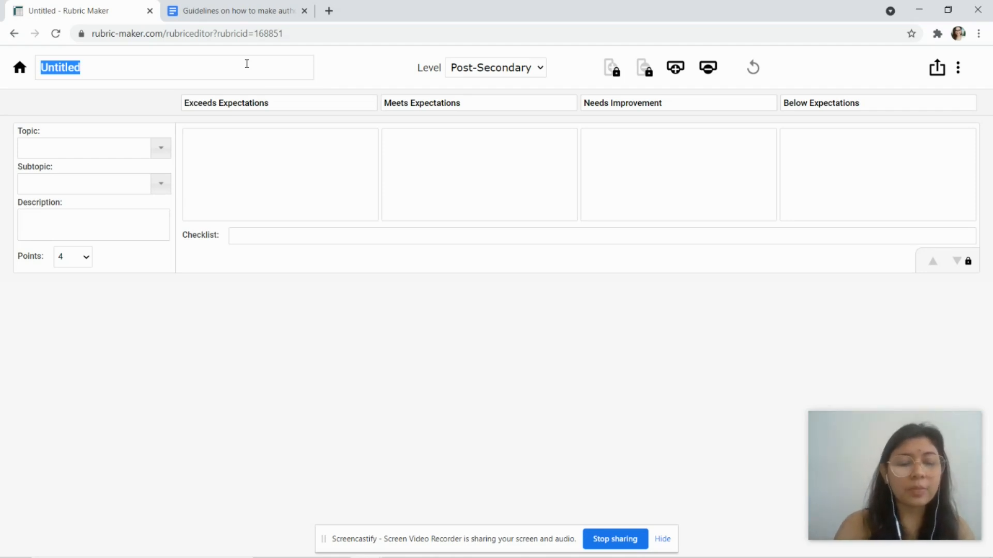
# Step: Name the rubric 'Infograph Rubrics' and check the four expectation-level column headers
pyautogui.write('Infogr')
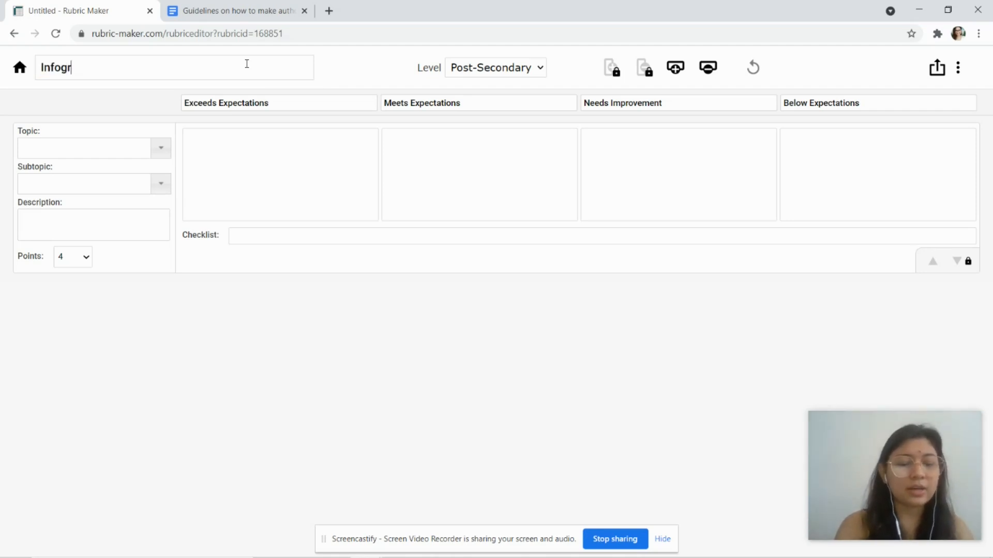
pyautogui.write('aph')
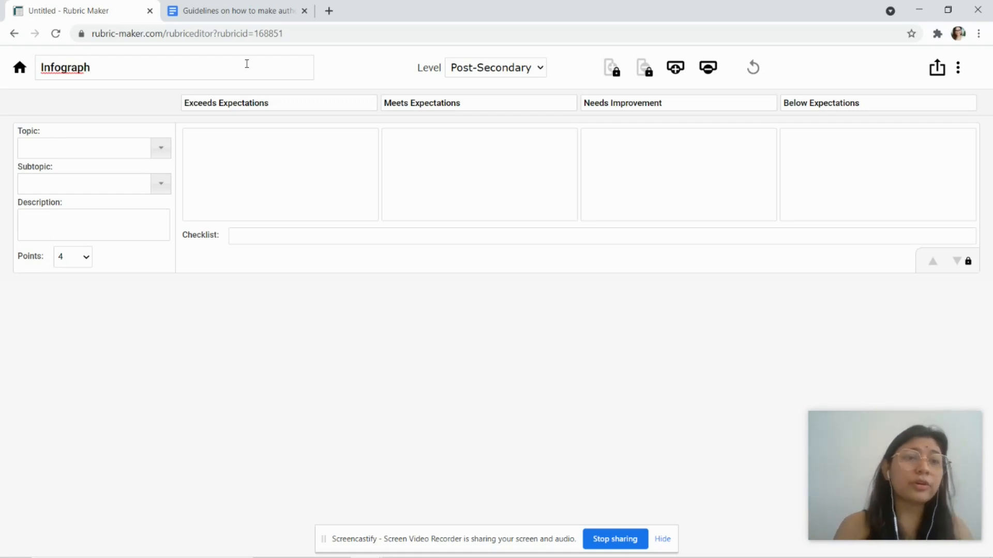
pyautogui.write(' R')
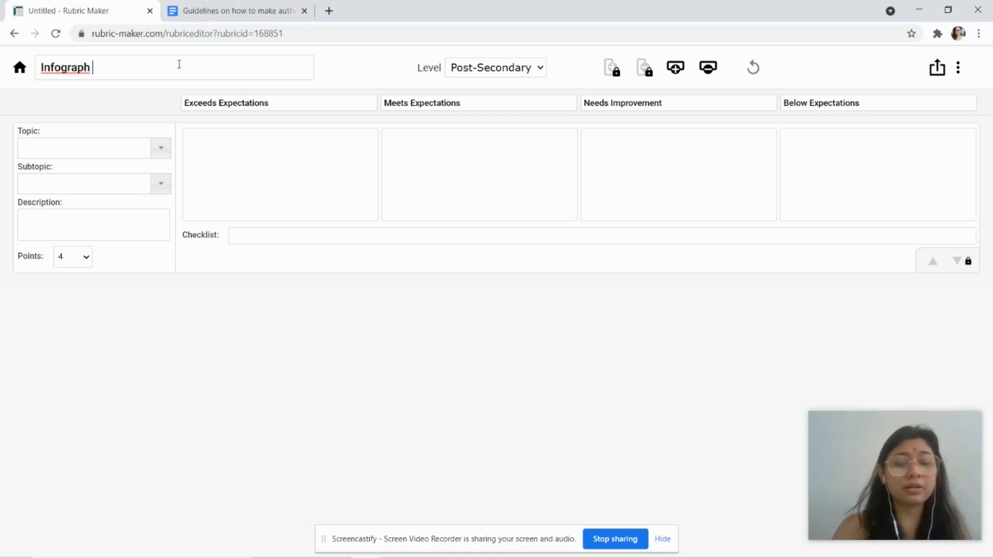
pyautogui.write('ubrics')
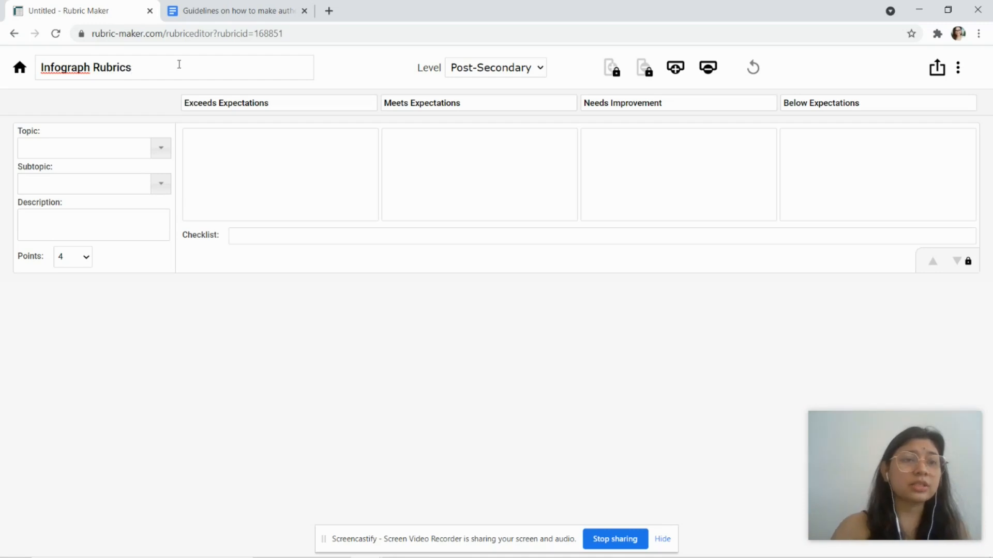
pyautogui.click(110, 115)
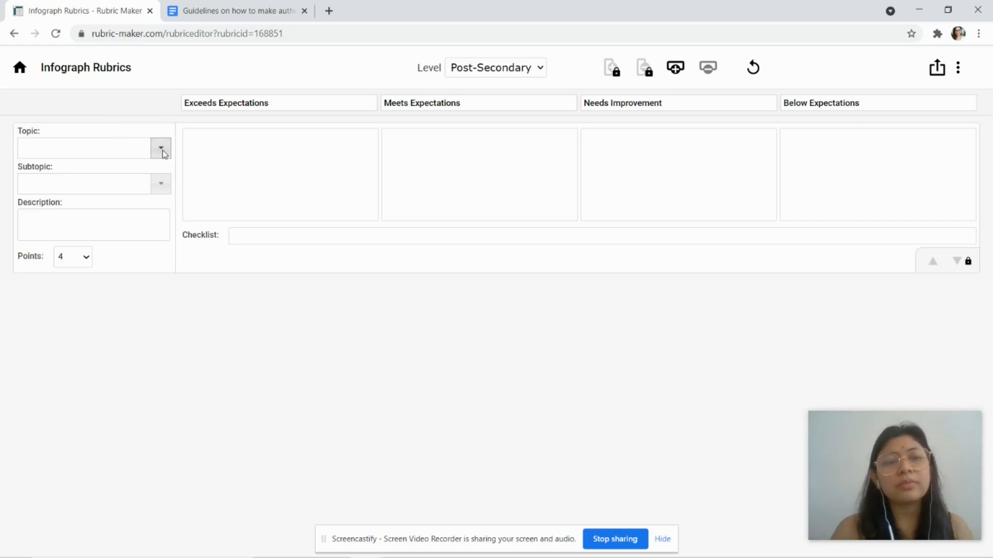
pyautogui.click(197, 103)
pyautogui.click(396, 103)
pyautogui.click(627, 103)
pyautogui.click(805, 102)
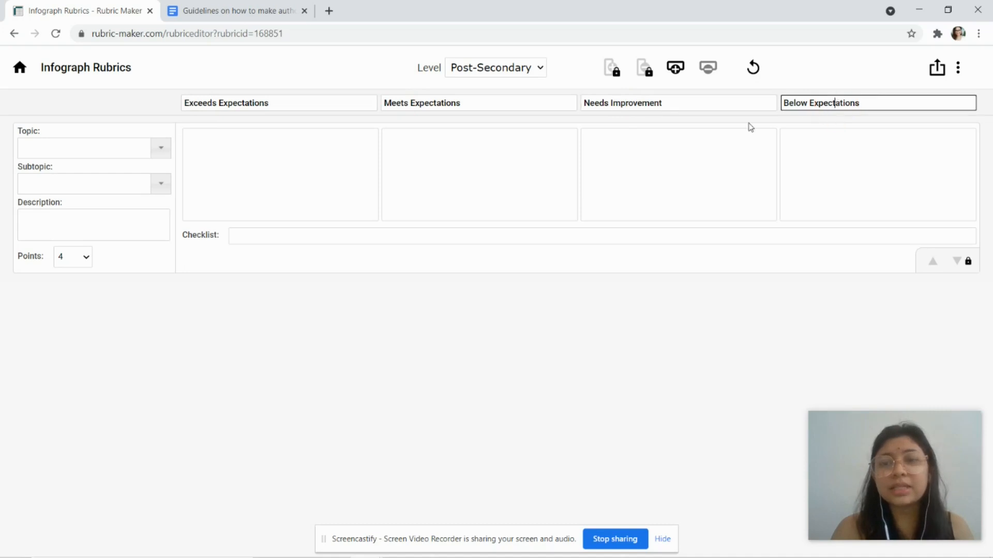
pyautogui.click(673, 106)
pyautogui.click(535, 98)
pyautogui.click(306, 100)
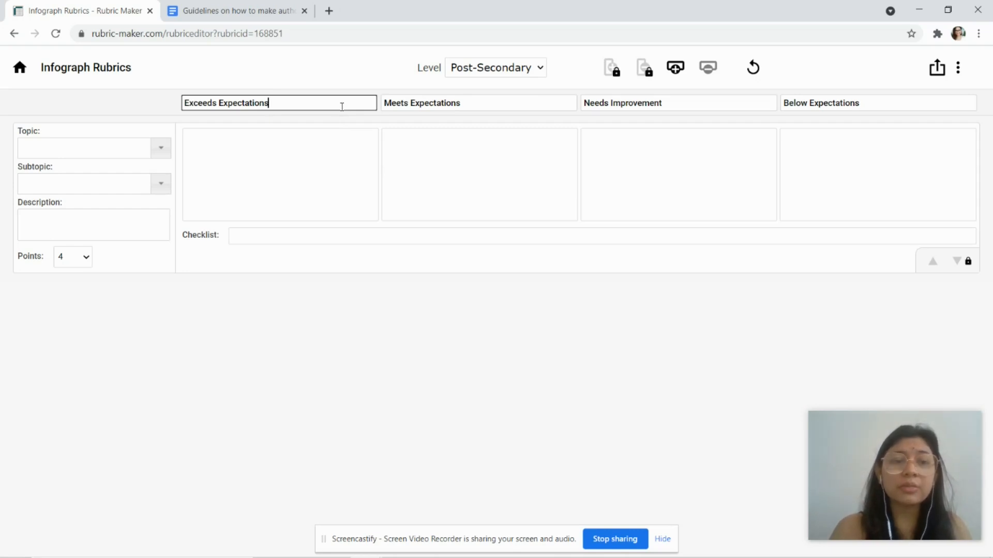
# Step: Keep the first criterion at 4 points and bring up the topic list
pyautogui.click(86, 257)
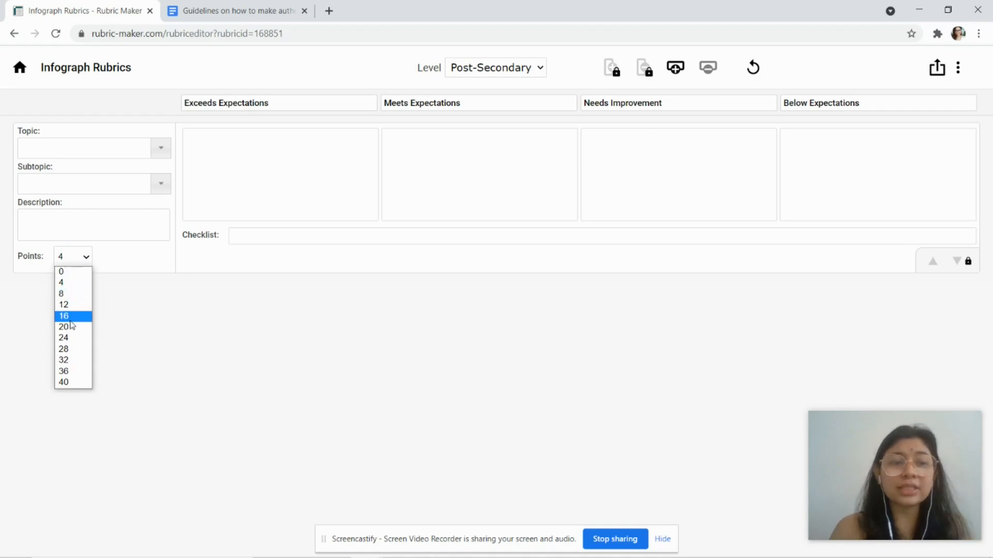
pyautogui.click(81, 284)
pyautogui.moveTo(286, 102); pyautogui.dragTo(146, 98)
pyautogui.moveTo(468, 100); pyautogui.dragTo(381, 118)
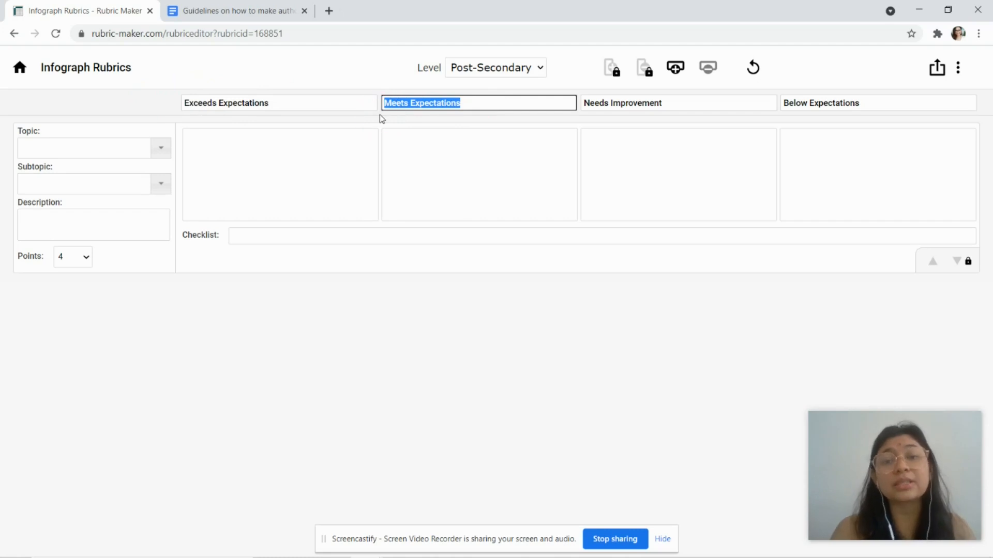
pyautogui.click(159, 149)
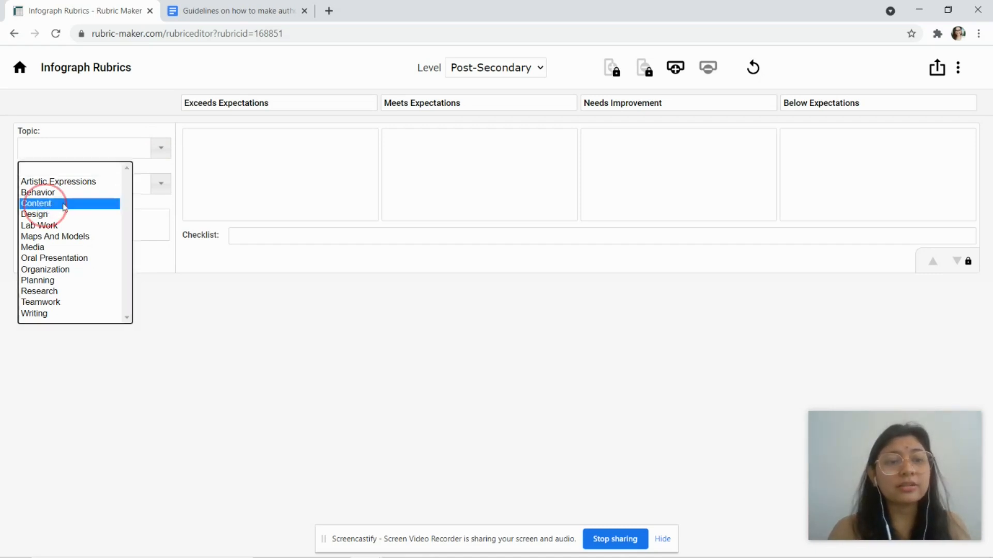
# Step: Set the first criterion's Topic to Content and its Subtopic to Essential Question
pyautogui.click(45, 203)
pyautogui.click(161, 189)
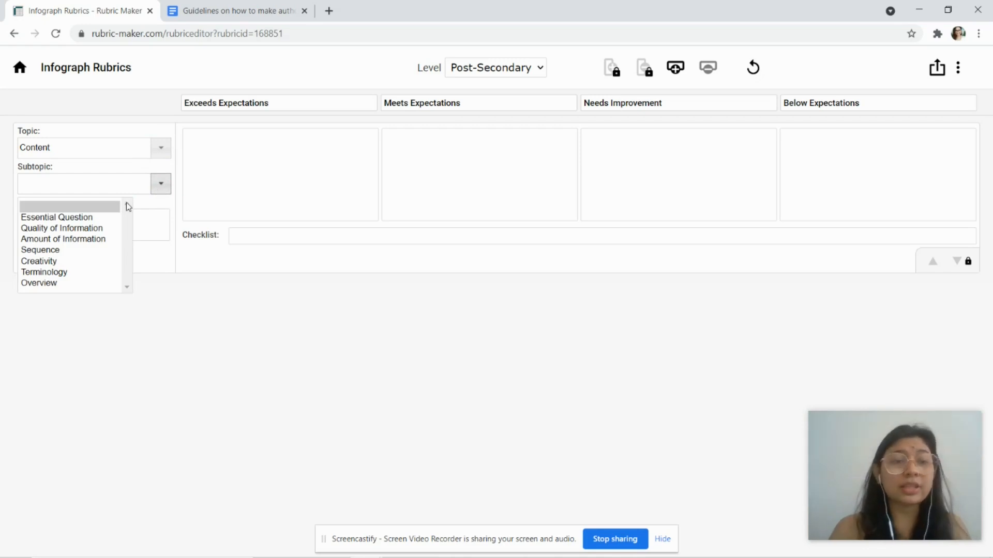
pyautogui.click(62, 219)
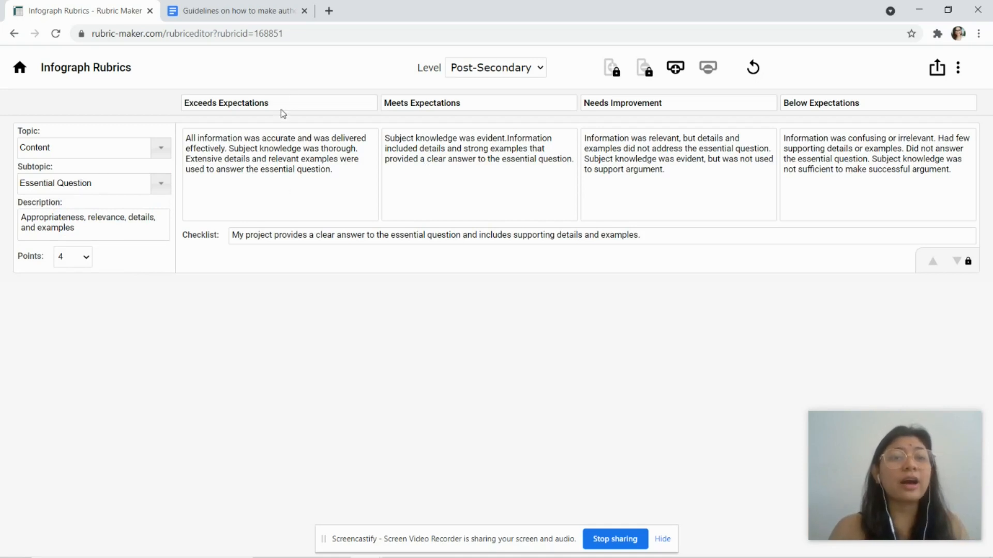
# Step: Add the missing space after "evident." in the Meets Expectations description
pyautogui.click(340, 169)
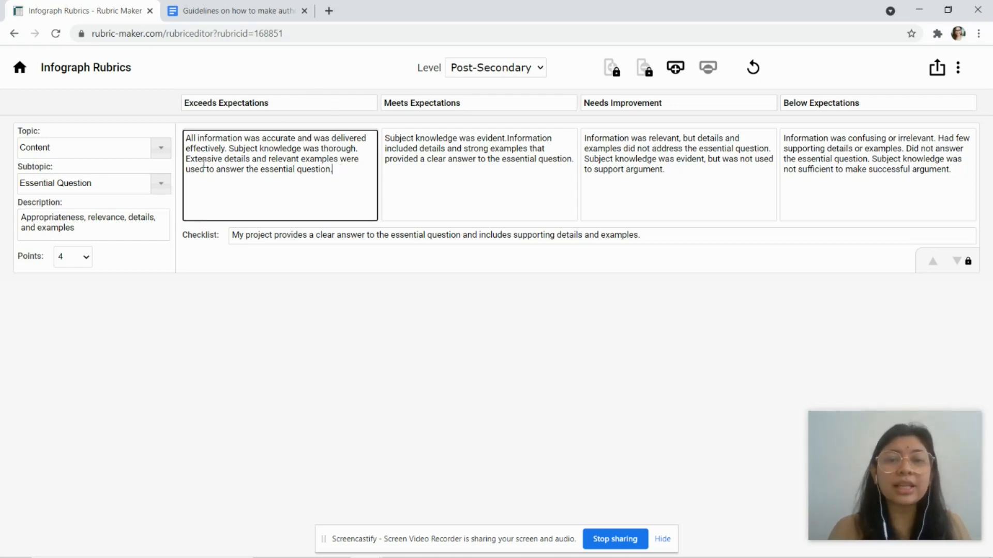
pyautogui.click(436, 163)
pyautogui.click(678, 178)
pyautogui.click(870, 185)
pyautogui.click(550, 177)
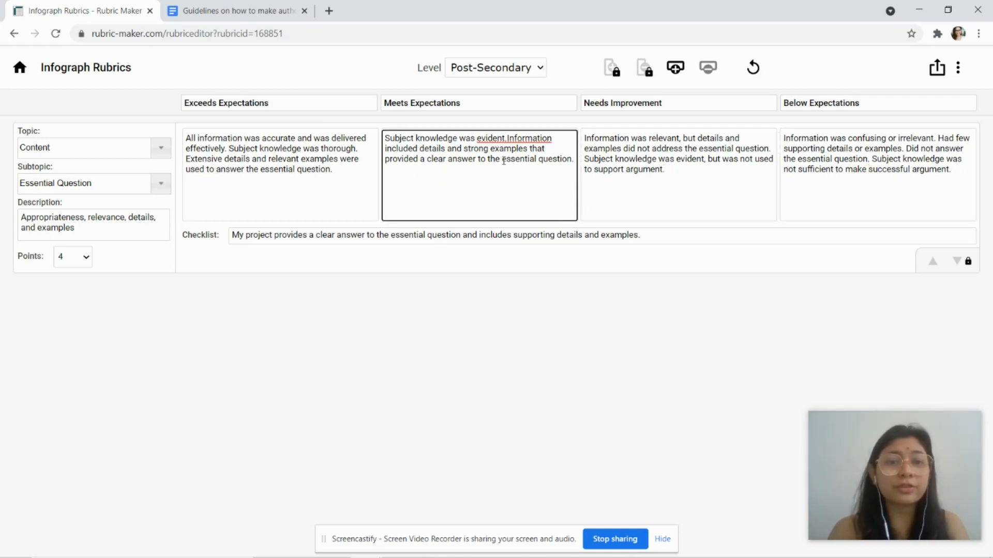
pyautogui.click(507, 138)
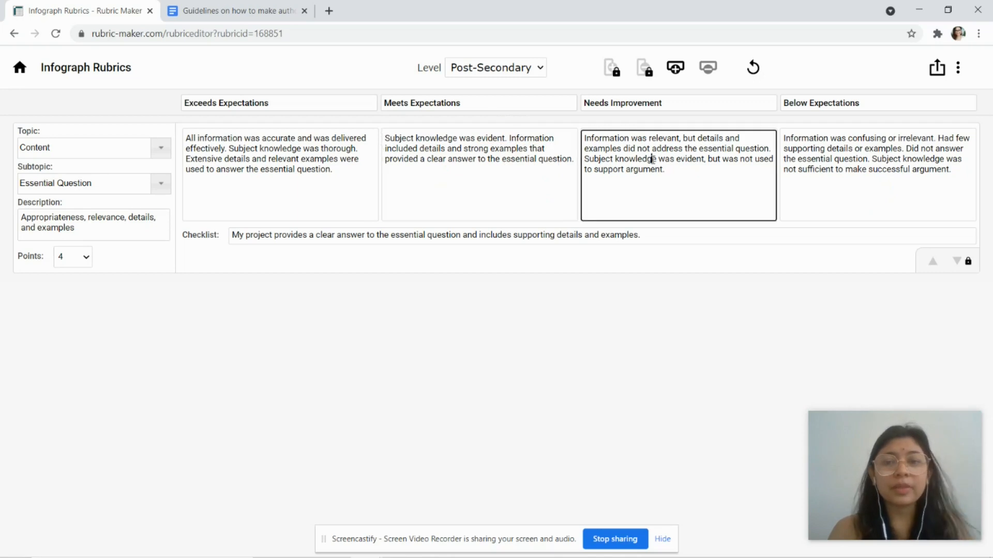
pyautogui.click(313, 167)
pyautogui.click(342, 169)
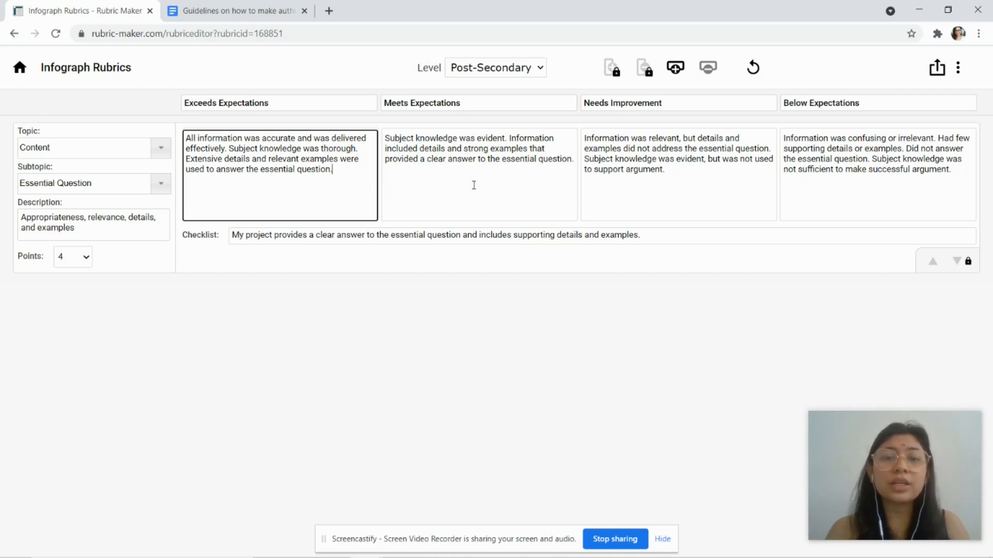
# Step: Recheck all four level descriptions, then add a second criterion row
pyautogui.click(408, 180)
pyautogui.click(650, 171)
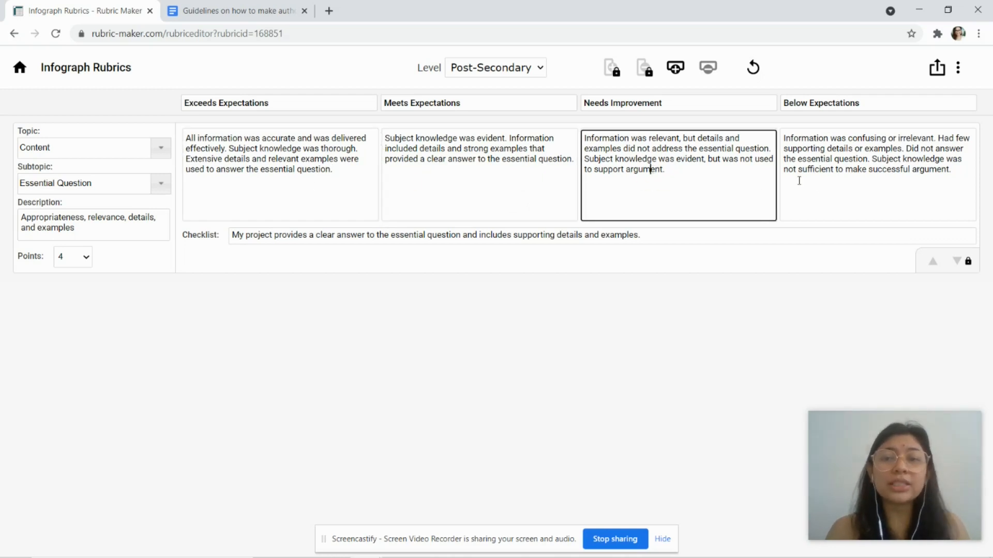
pyautogui.click(830, 180)
pyautogui.click(713, 188)
pyautogui.click(487, 172)
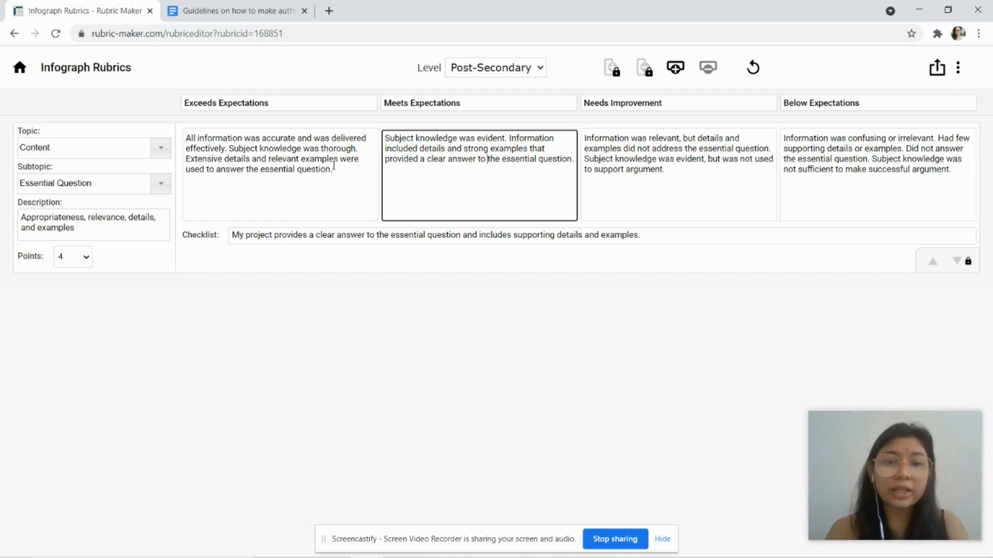
pyautogui.click(316, 168)
pyautogui.click(437, 159)
pyautogui.click(668, 165)
pyautogui.click(847, 176)
pyautogui.click(672, 69)
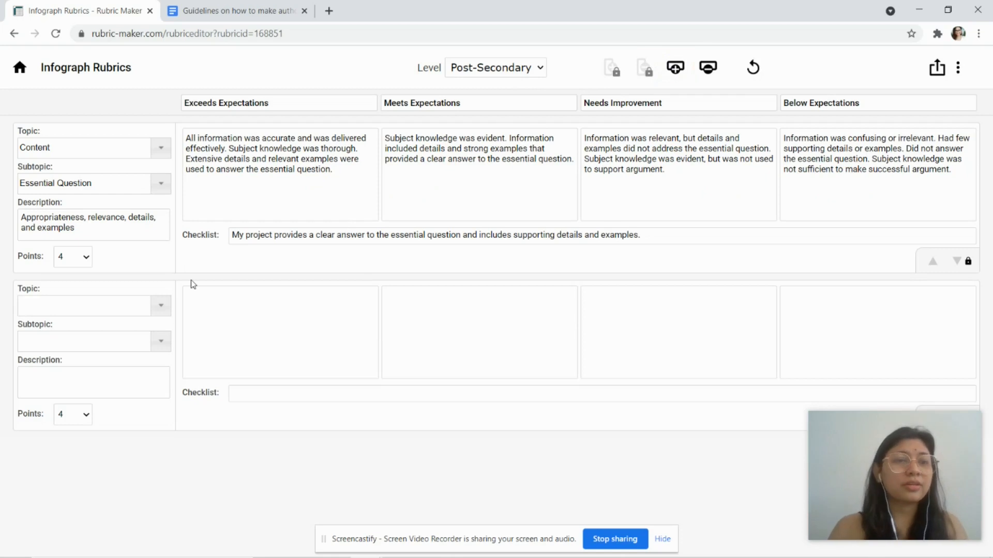
# Step: Set the second criterion to Content – Quality Of Information
pyautogui.click(157, 305)
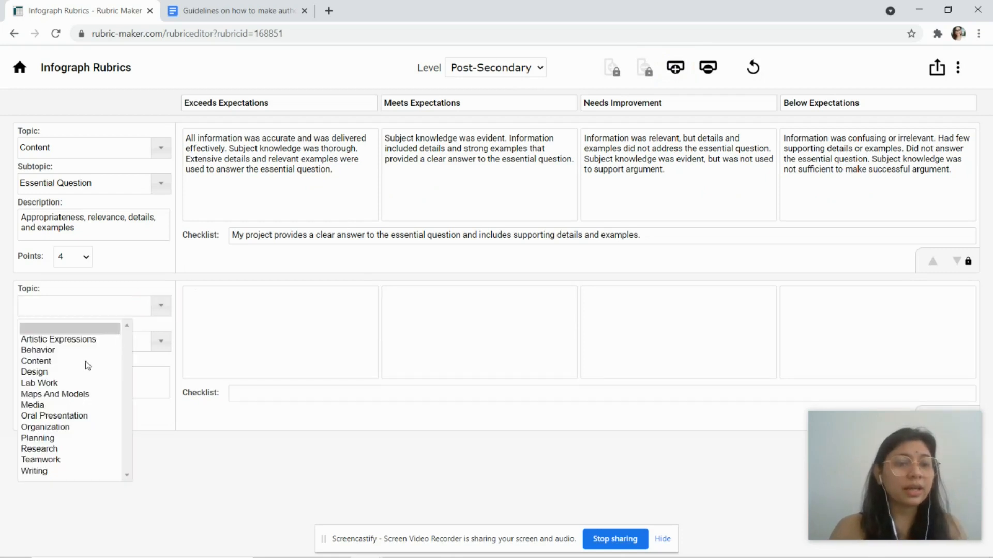
pyautogui.click(52, 362)
pyautogui.click(160, 341)
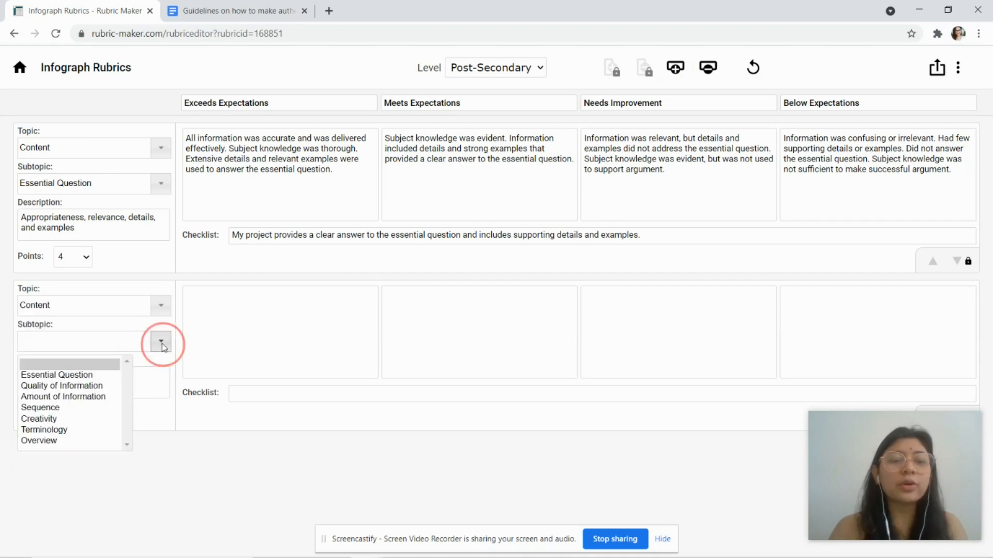
pyautogui.click(101, 386)
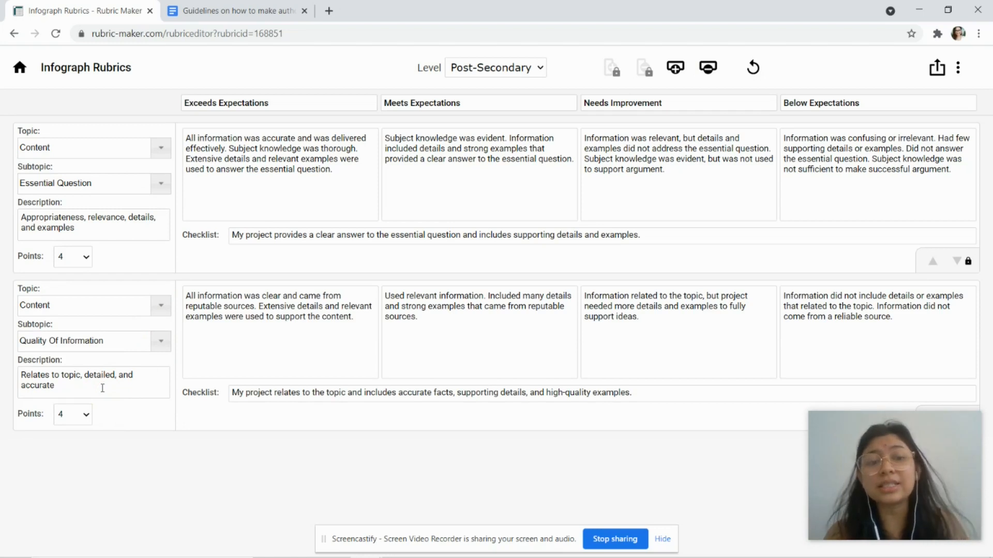
# Step: Add a third criterion row set to Content – Creativity
pyautogui.click(682, 81)
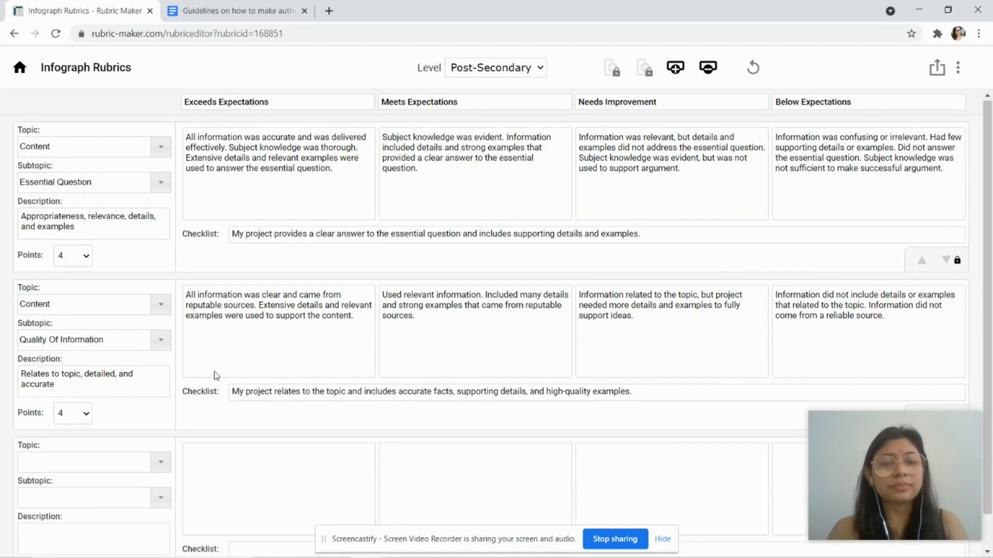
pyautogui.scroll(-1, 215, 377)
pyautogui.click(160, 427)
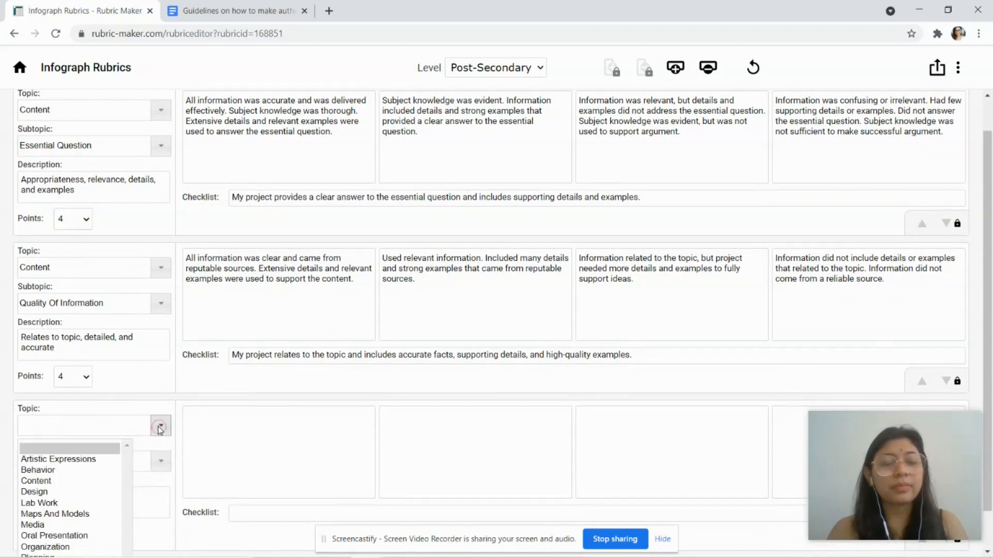
pyautogui.click(75, 483)
pyautogui.click(157, 461)
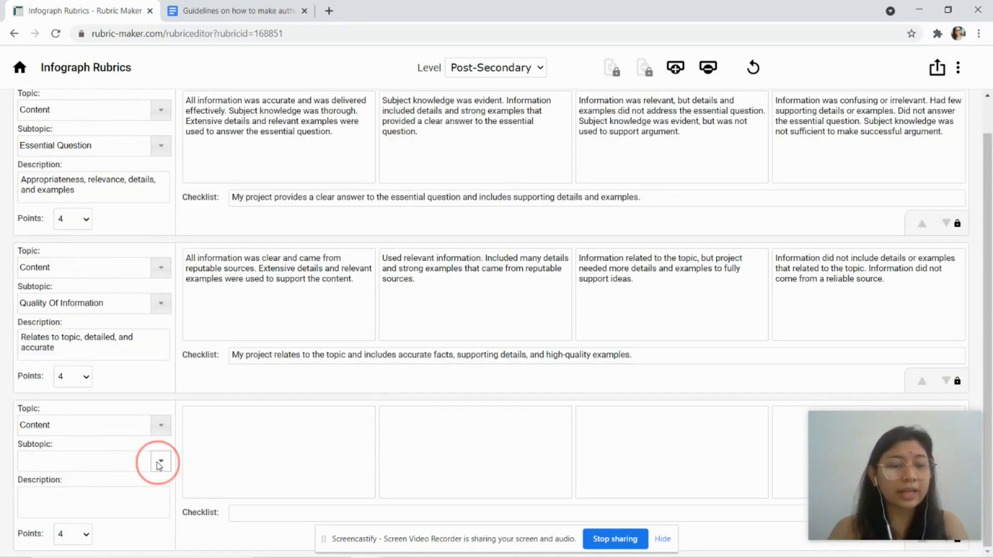
pyautogui.scroll(-1, 232, 447)
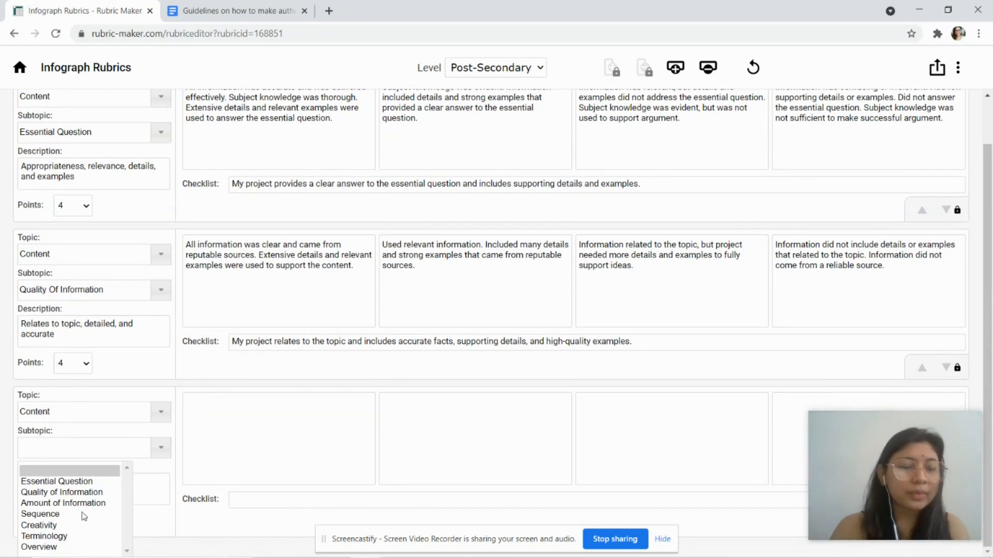
pyautogui.click(54, 525)
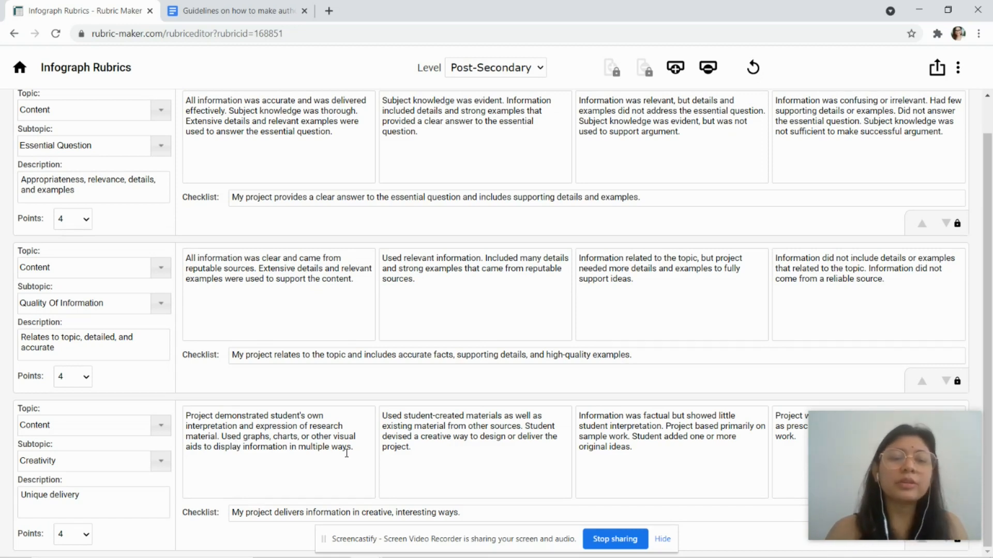
# Step: Select "interpretation" and "expression" in the Creativity Exceeds description, then add another criterion row
pyautogui.click(219, 425)
pyautogui.doubleClick(220, 425)
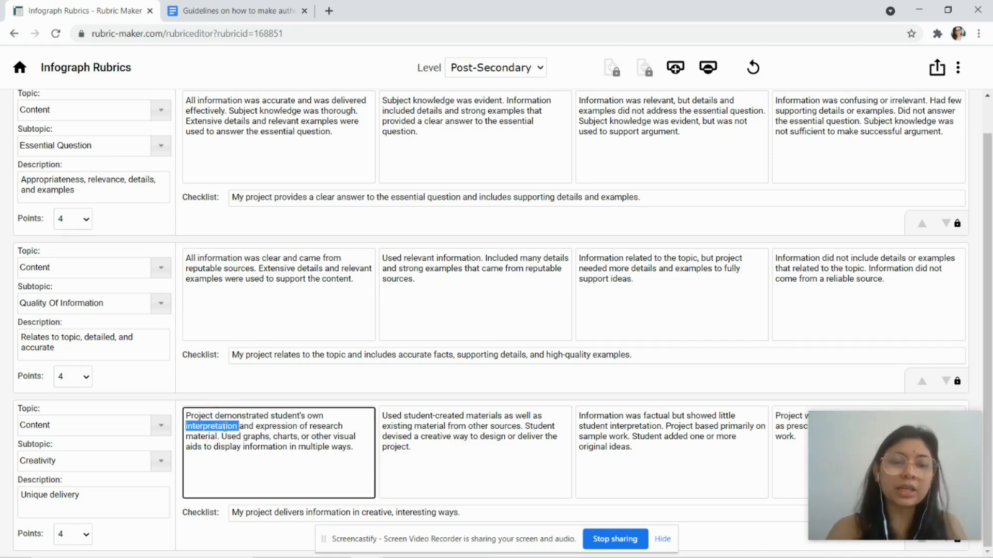
pyautogui.doubleClick(284, 427)
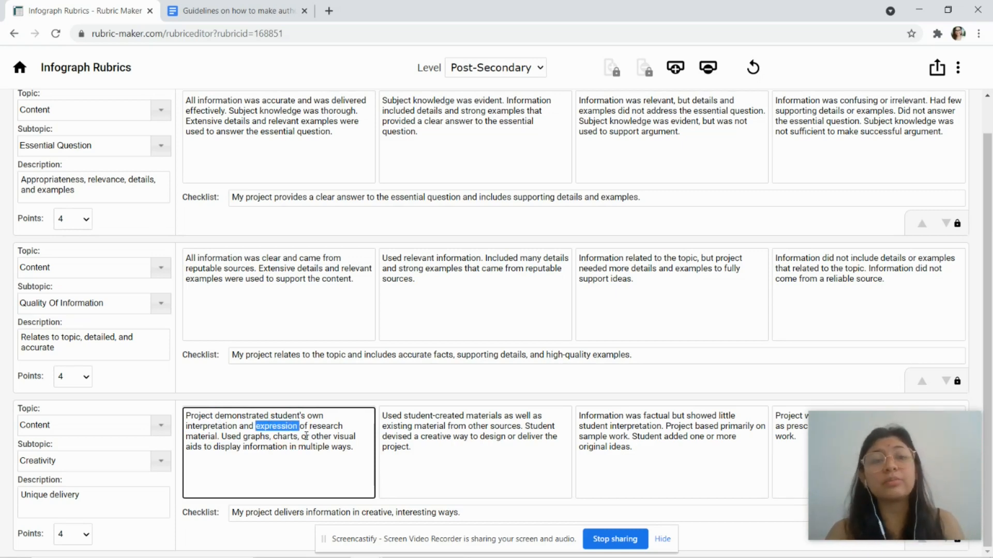
pyautogui.click(675, 67)
pyautogui.click(361, 339)
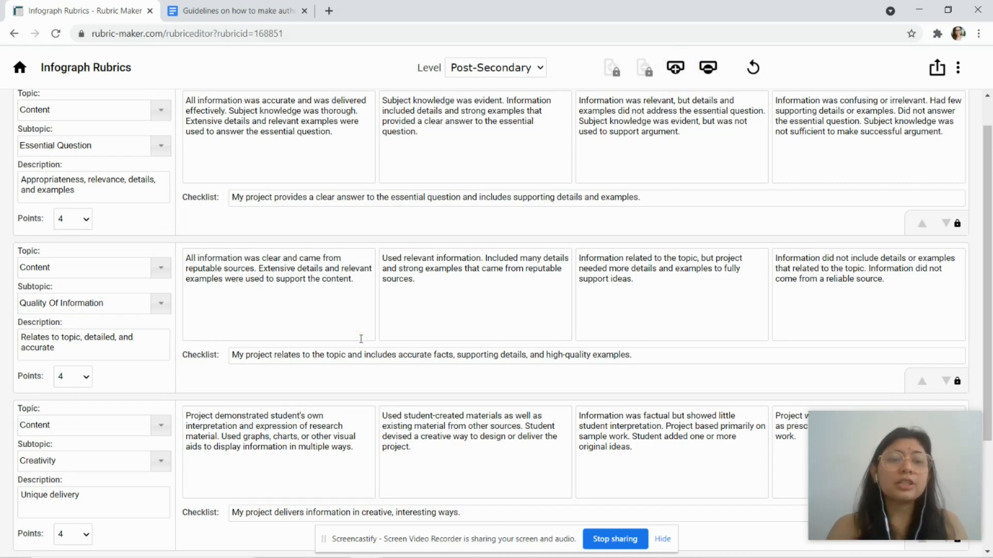
# Step: Set the fourth criterion to Design – Fonts
pyautogui.moveTo(988, 245); pyautogui.dragTo(991, 368)
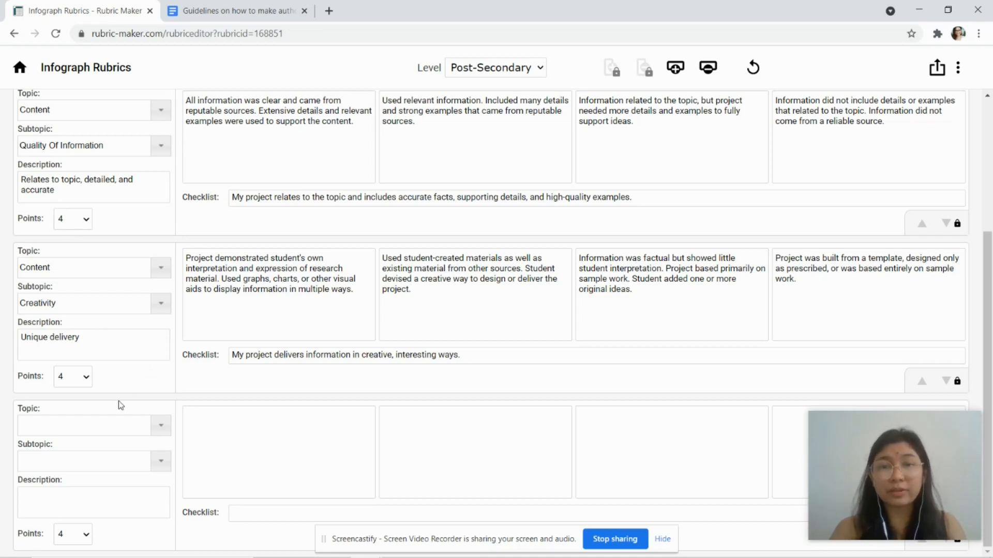
pyautogui.click(162, 428)
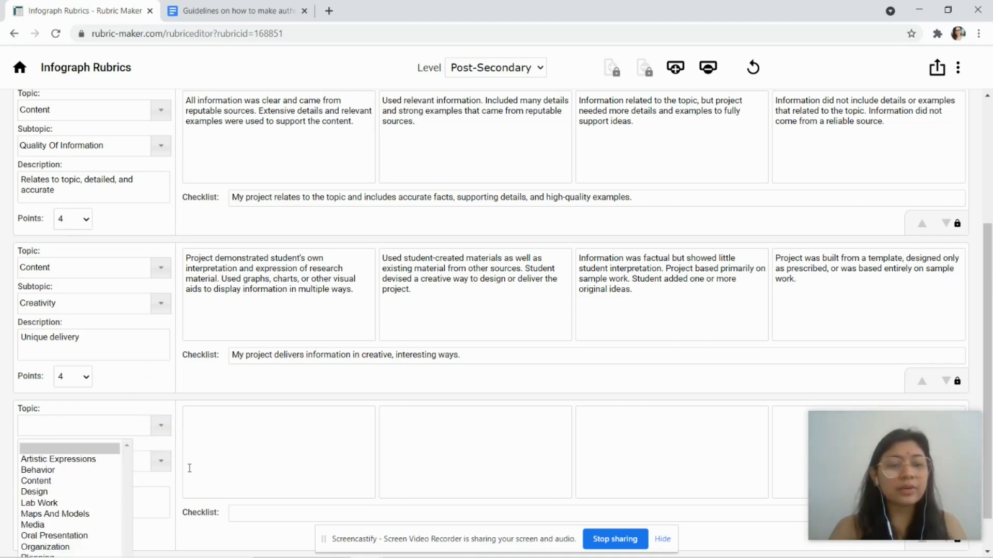
pyautogui.scroll(-1, 188, 468)
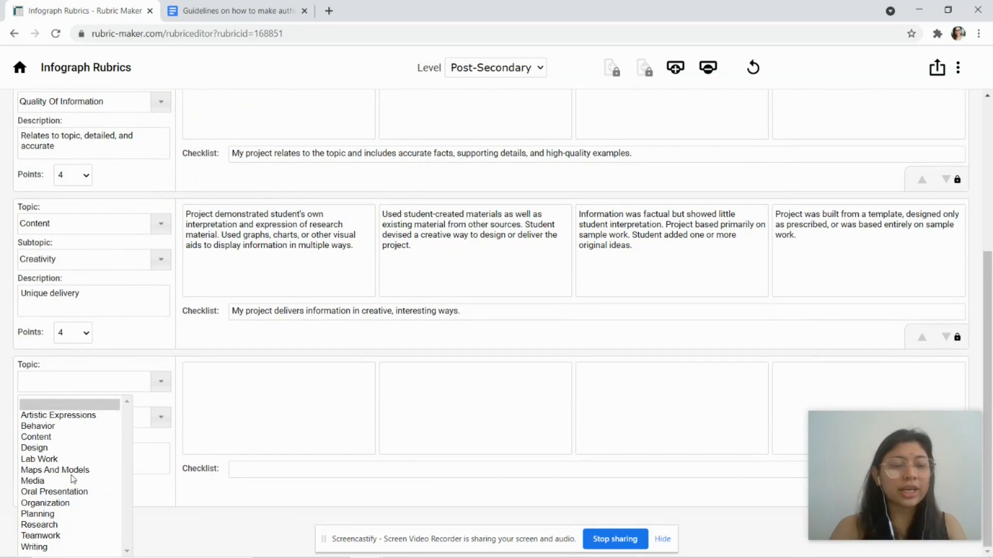
pyautogui.click(46, 449)
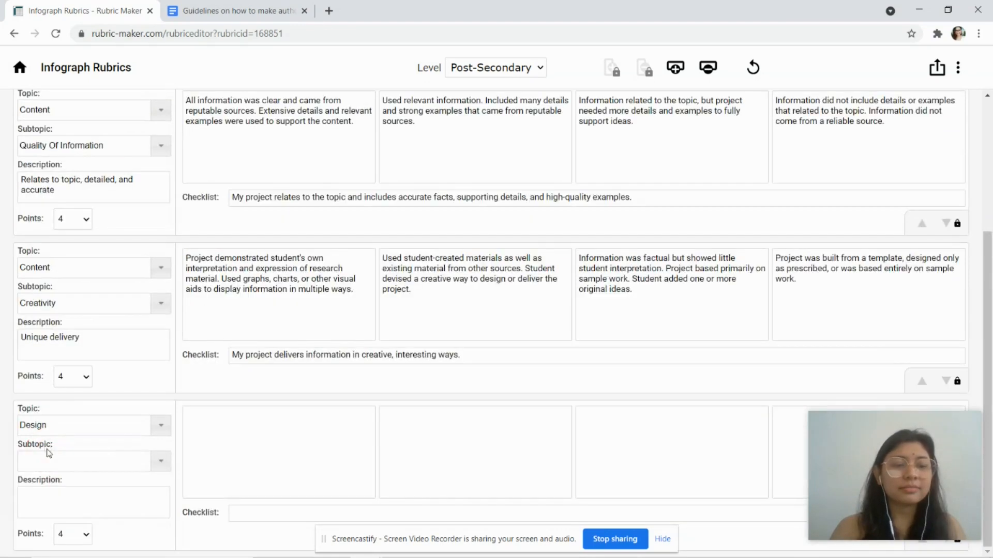
pyautogui.click(160, 464)
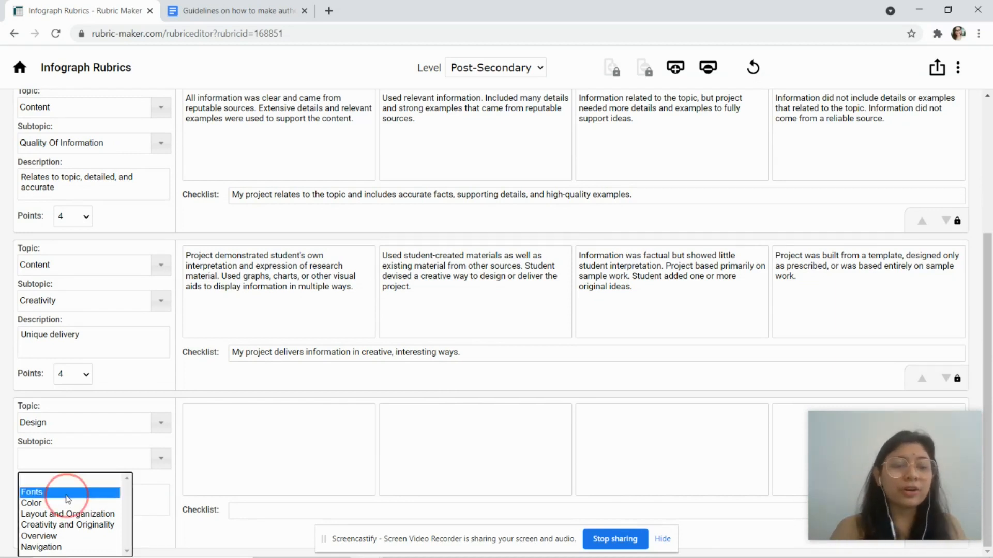
pyautogui.click(64, 493)
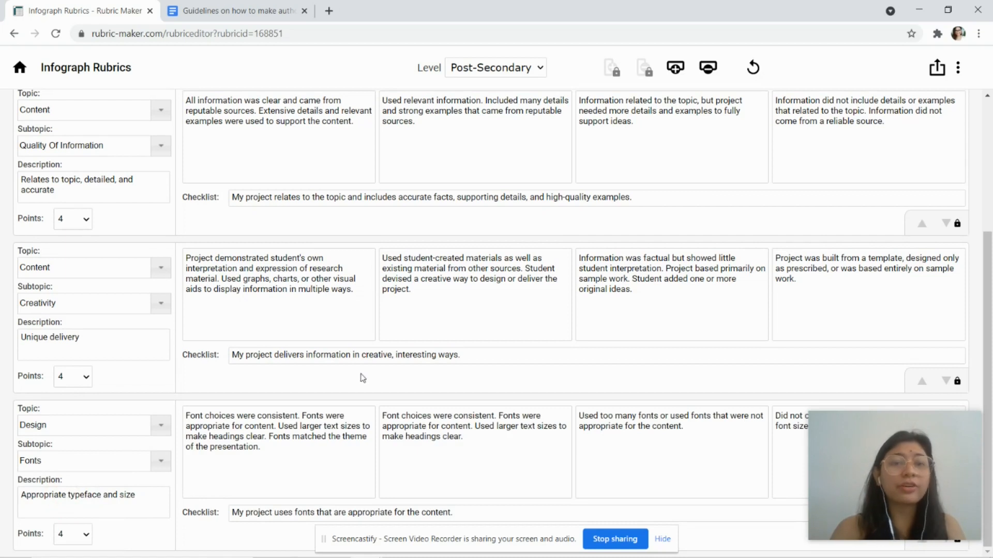
# Step: Add a fifth criterion set to Design – Layout And Organization
pyautogui.click(675, 67)
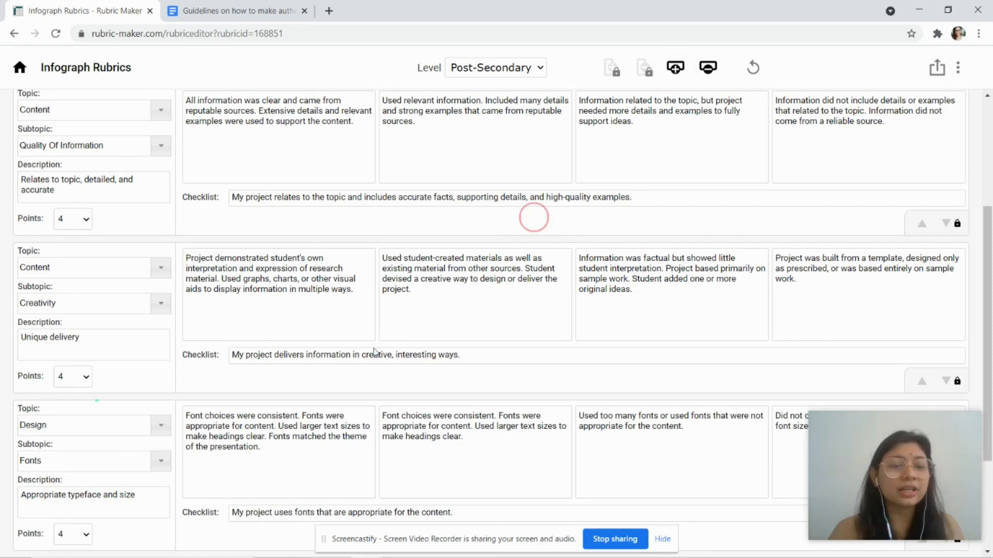
pyautogui.scroll(-3, 365, 424)
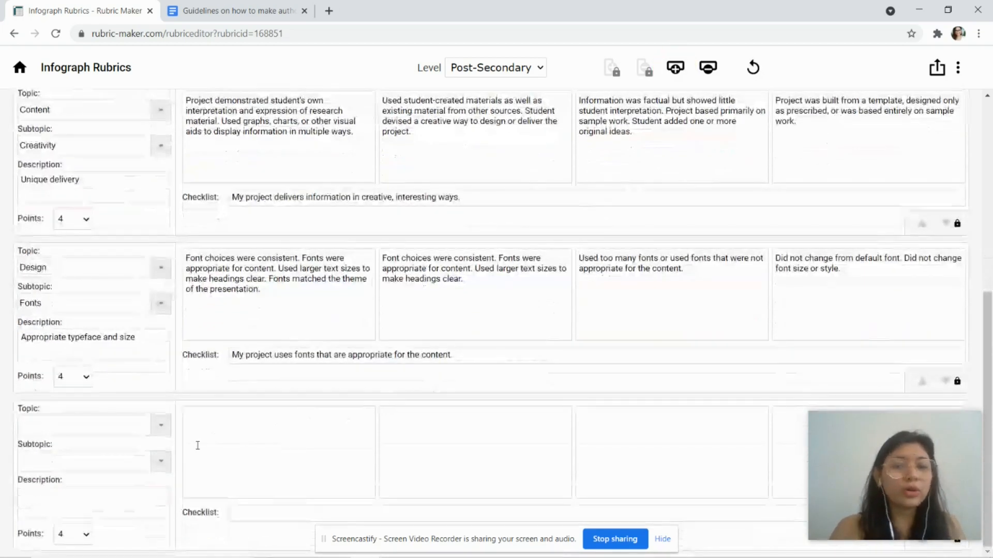
pyautogui.click(160, 425)
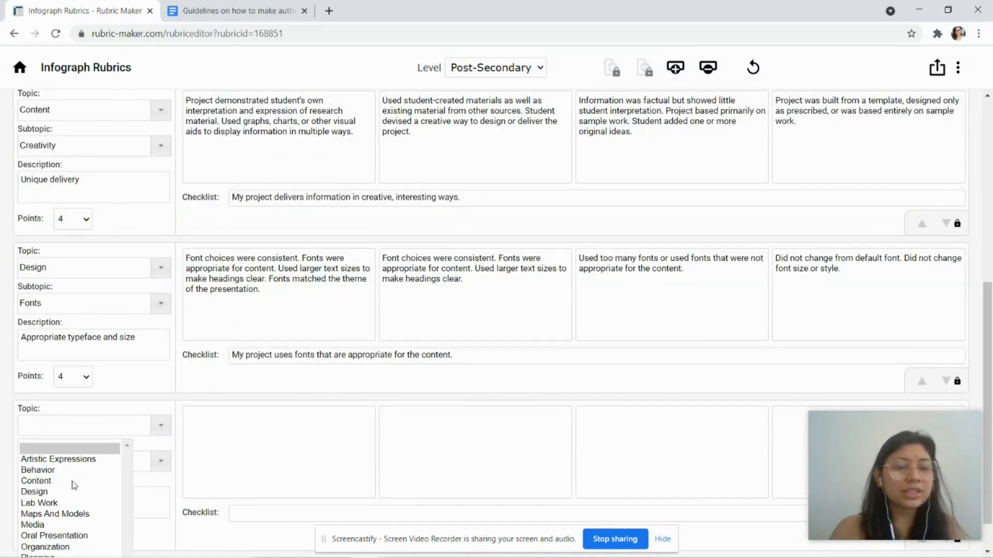
pyautogui.click(64, 491)
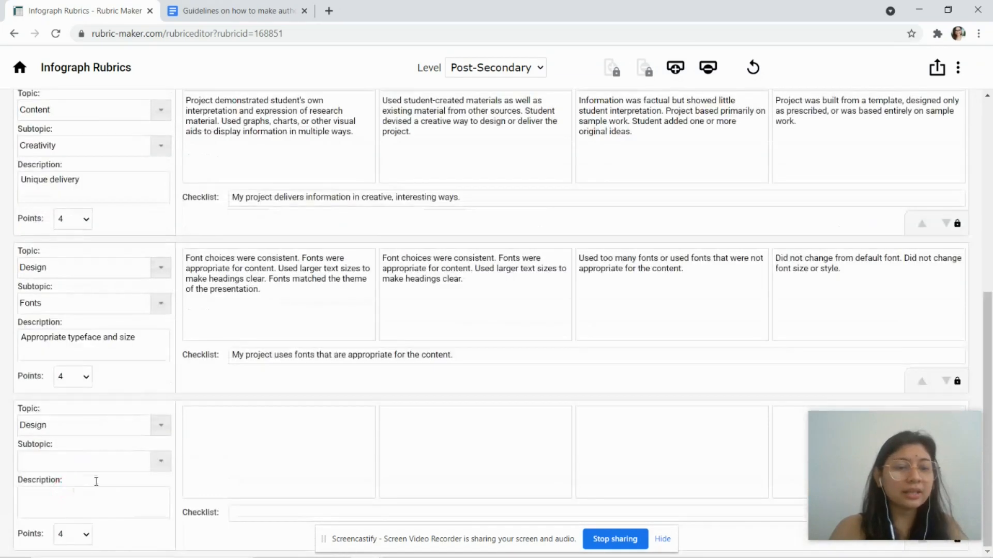
pyautogui.click(158, 468)
pyautogui.scroll(-1, 251, 461)
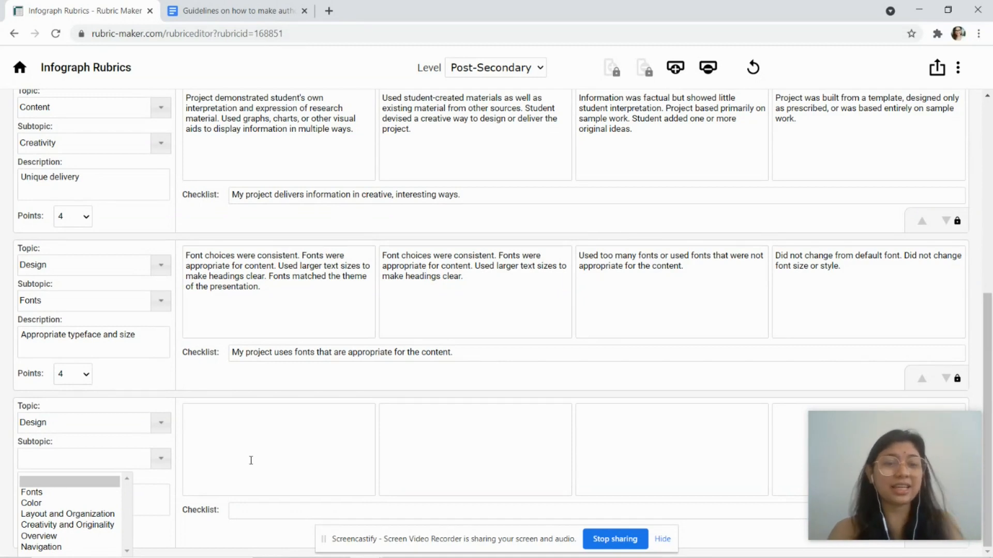
pyautogui.click(86, 515)
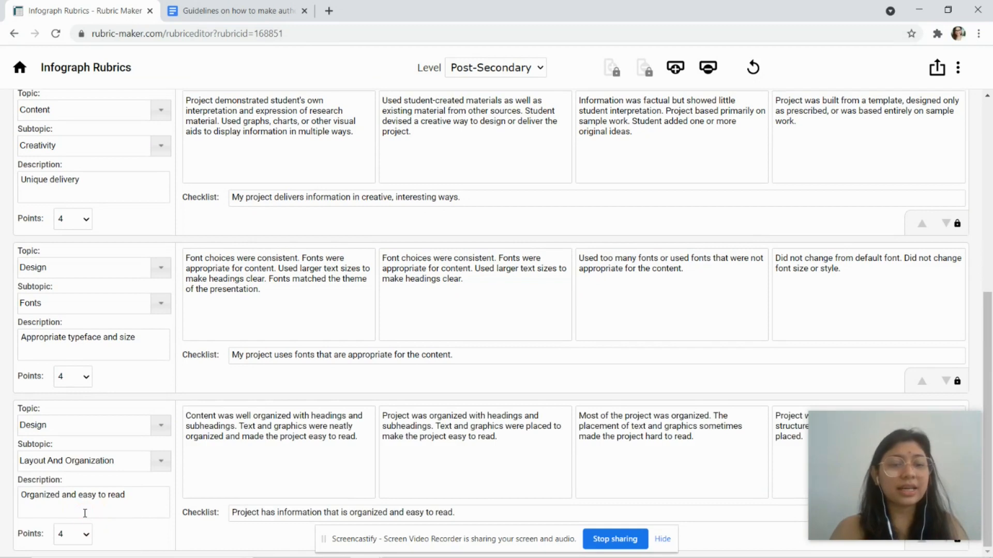
pyautogui.click(209, 452)
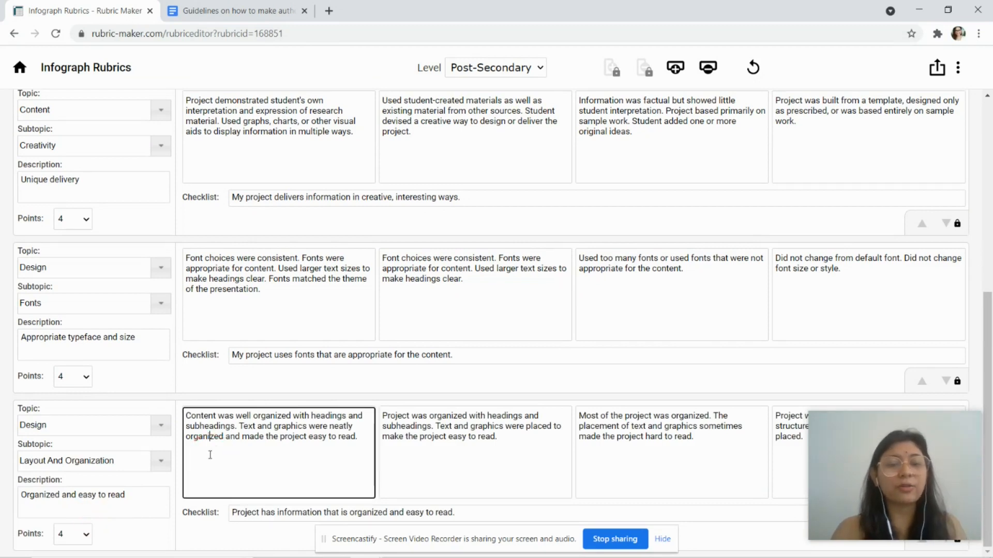
pyautogui.click(76, 300)
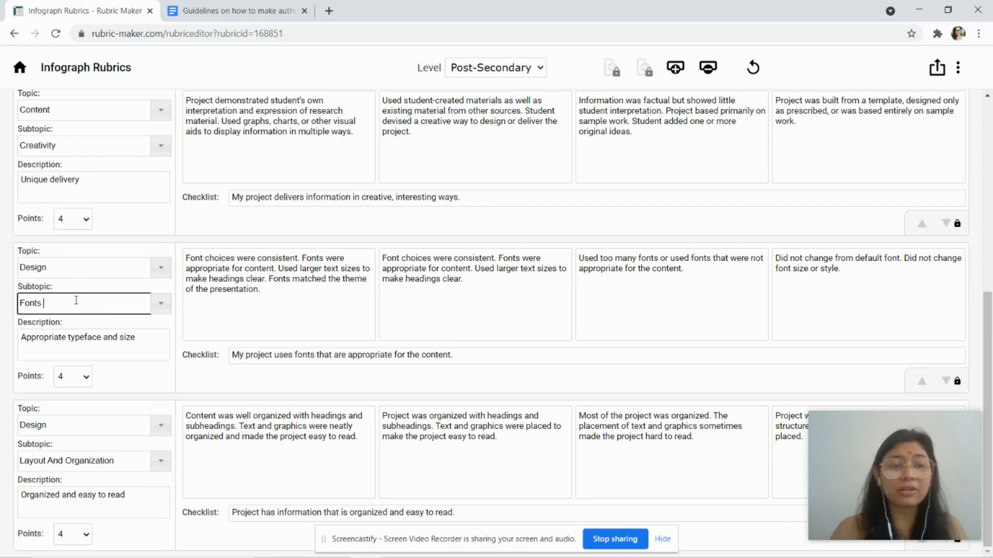
# Step: Rename the Fonts subtopic to 'Fonts And Color'
pyautogui.write('An')
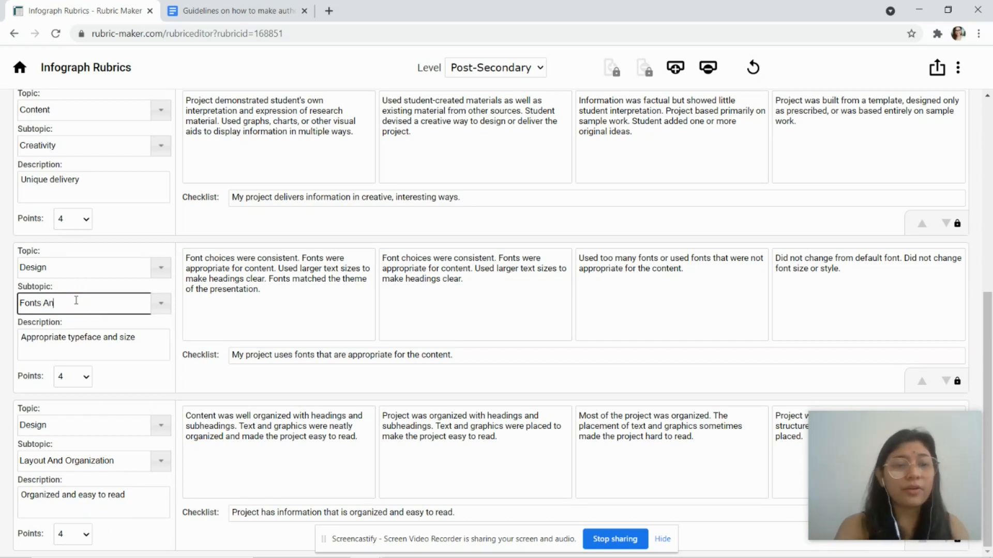
pyautogui.press('BackSpace')
pyautogui.press('BackSpace')
pyautogui.write('And Color')
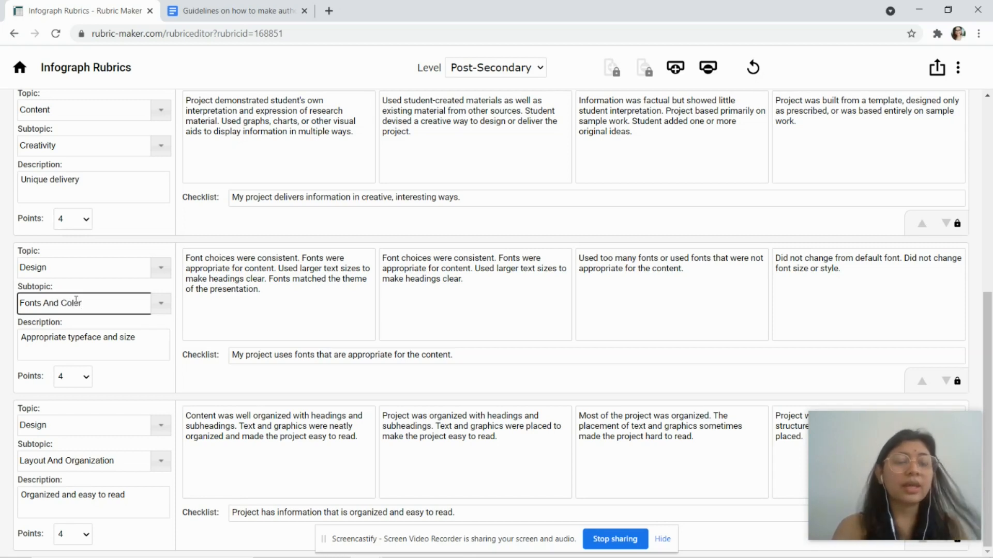
# Step: Append '. Color should follow the suggested color wheel' to the Fonts And Color description
pyautogui.click(145, 346)
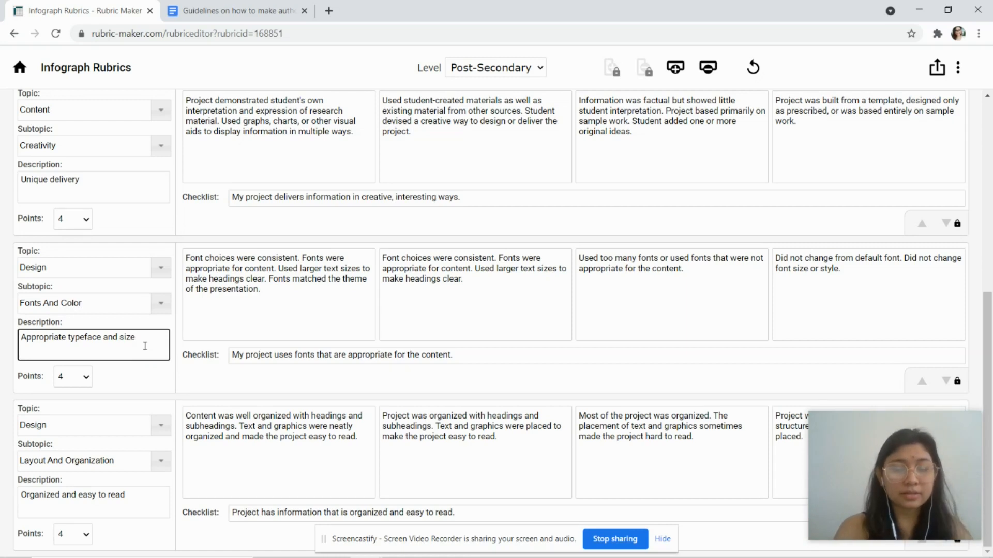
pyautogui.write('. Color')
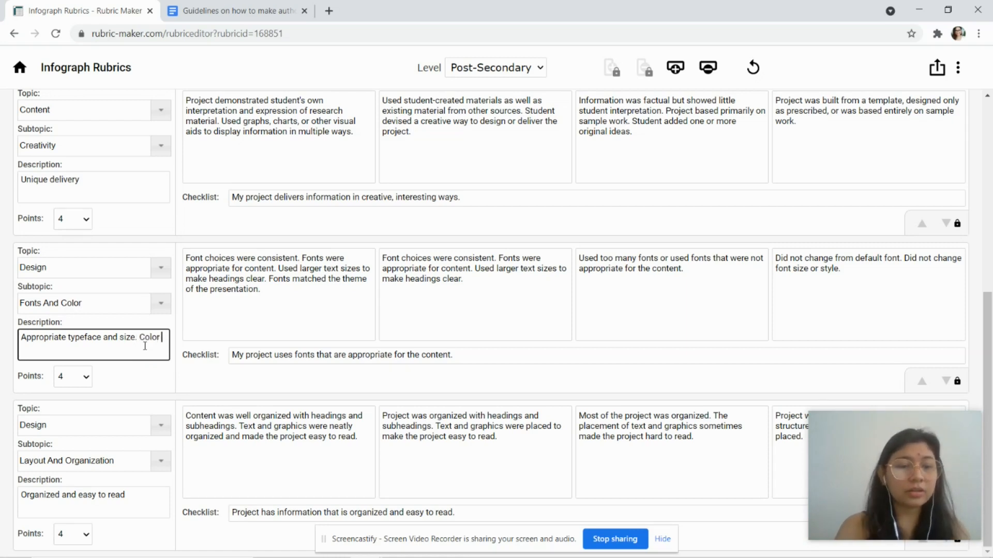
pyautogui.write(' should')
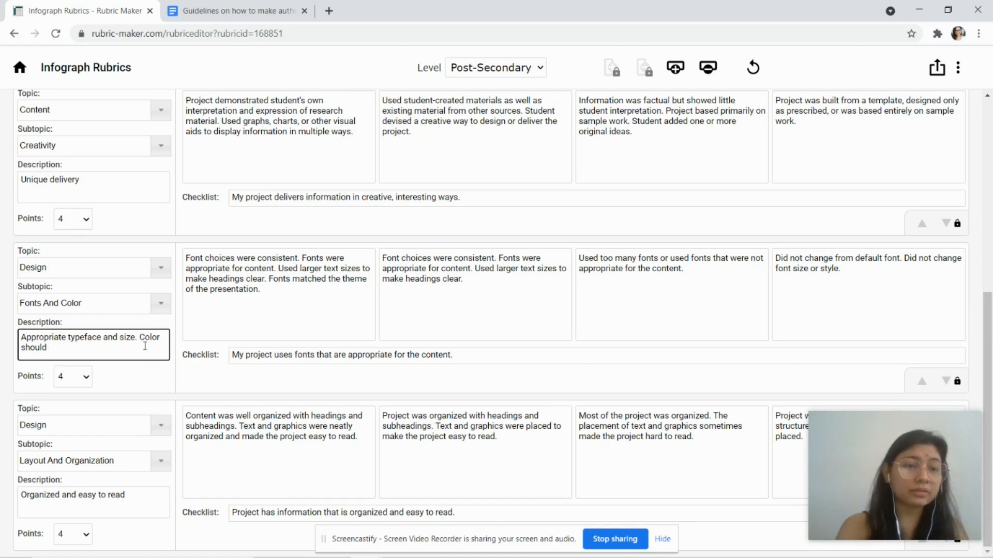
pyautogui.write(' fol')
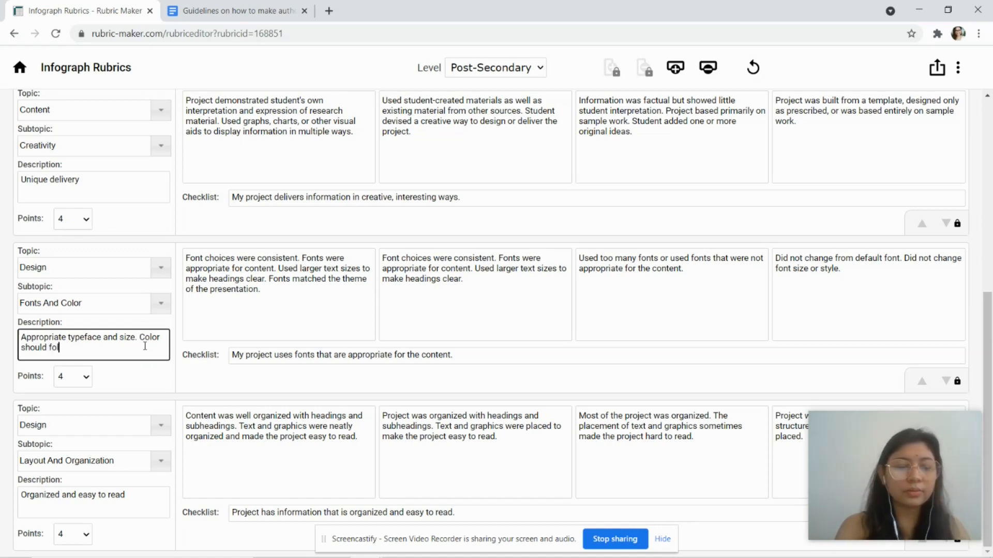
pyautogui.write('low the suggest')
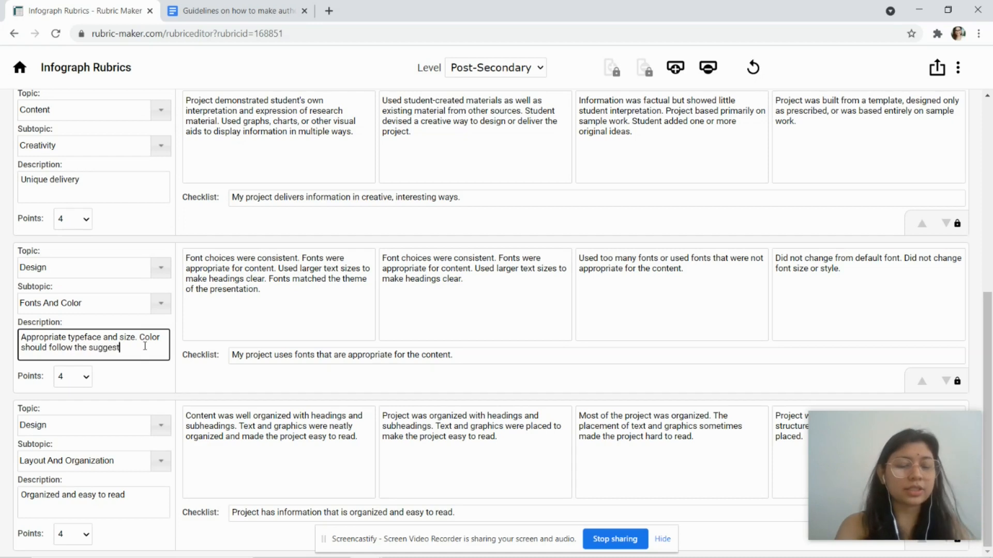
pyautogui.write('ed color qheel')
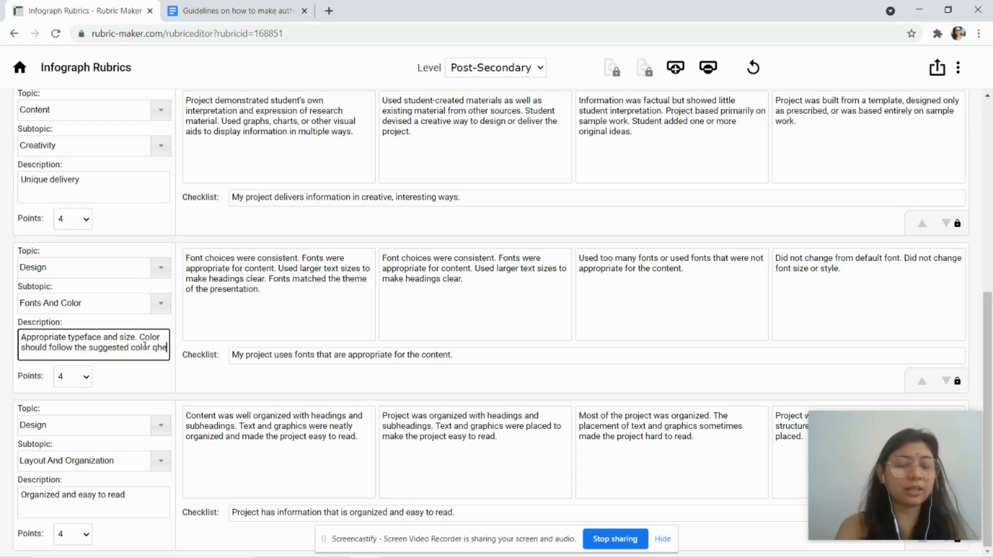
pyautogui.press('BackSpace')
pyautogui.press('BackSpace')
pyautogui.press('BackSpace')
pyautogui.press('BackSpace')
pyautogui.press('BackSpace')
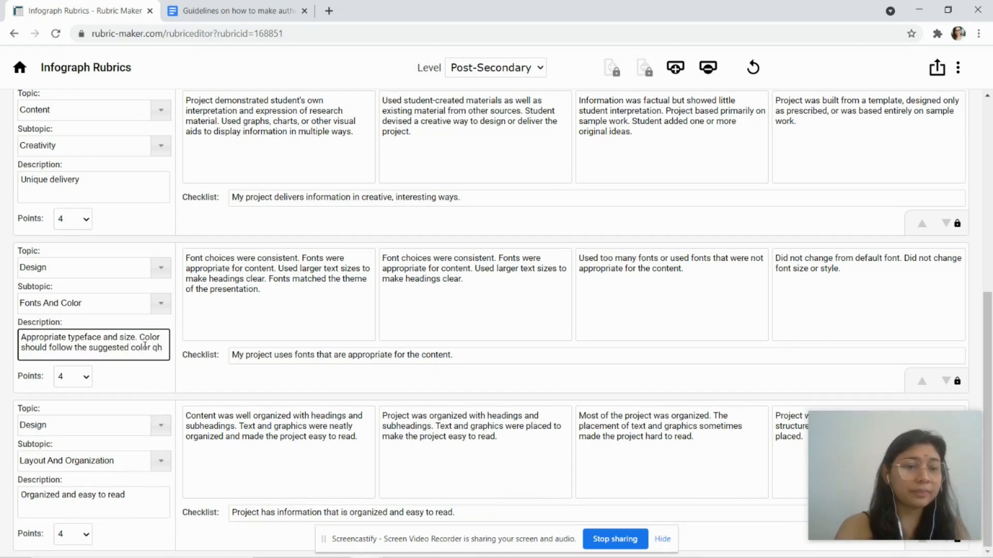
pyautogui.write('wheel.')
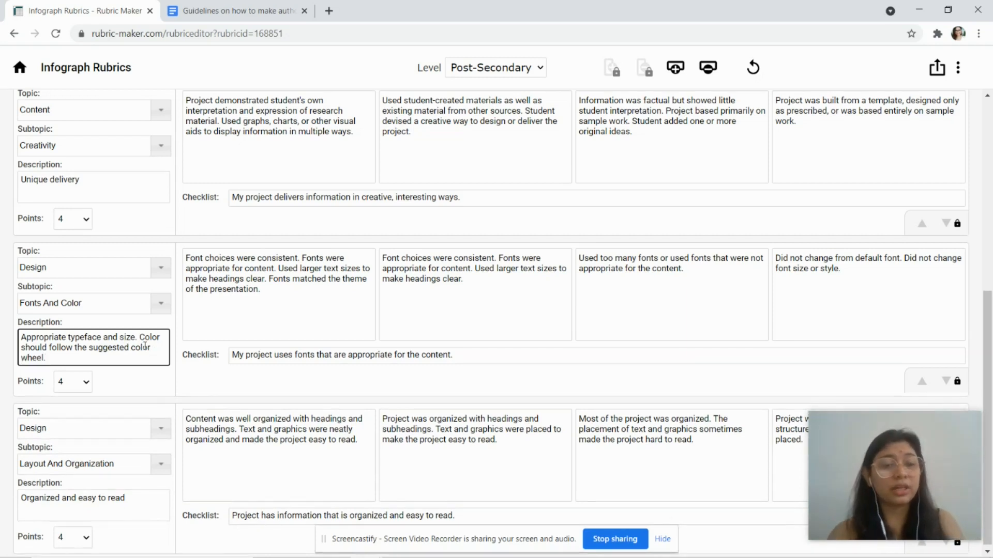
pyautogui.scroll(-1, 168, 394)
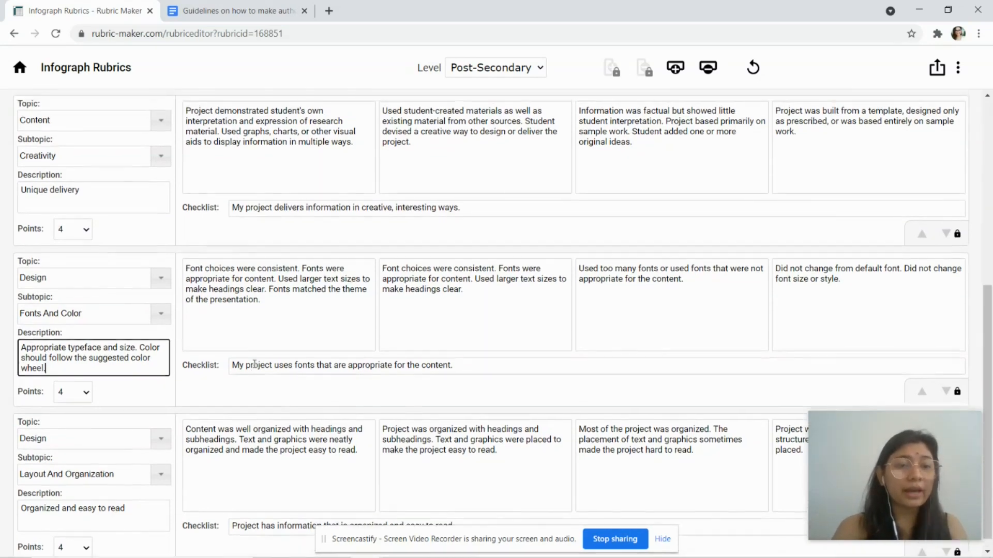
pyautogui.scroll(10, 114, 502)
pyautogui.scroll(-5, 243, 370)
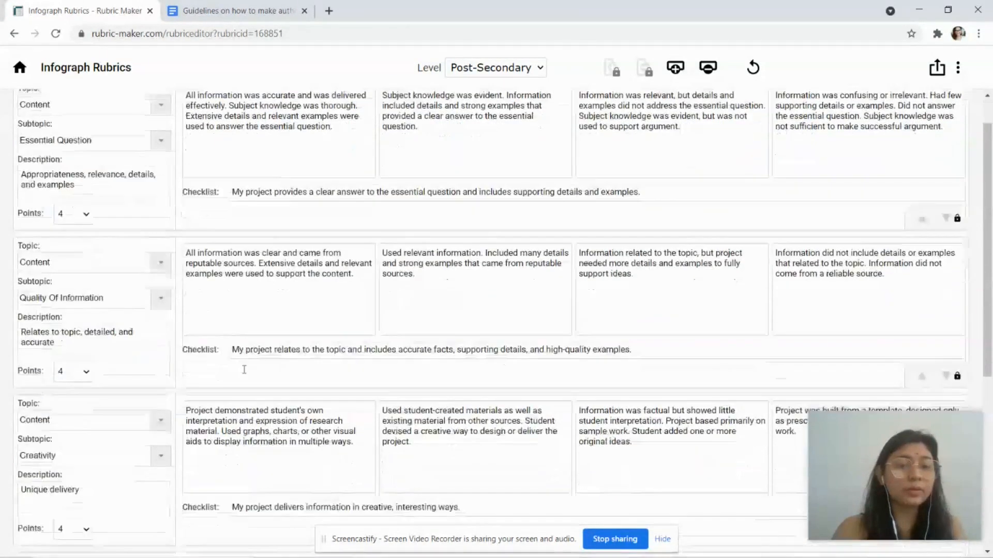
pyautogui.scroll(-2, 251, 465)
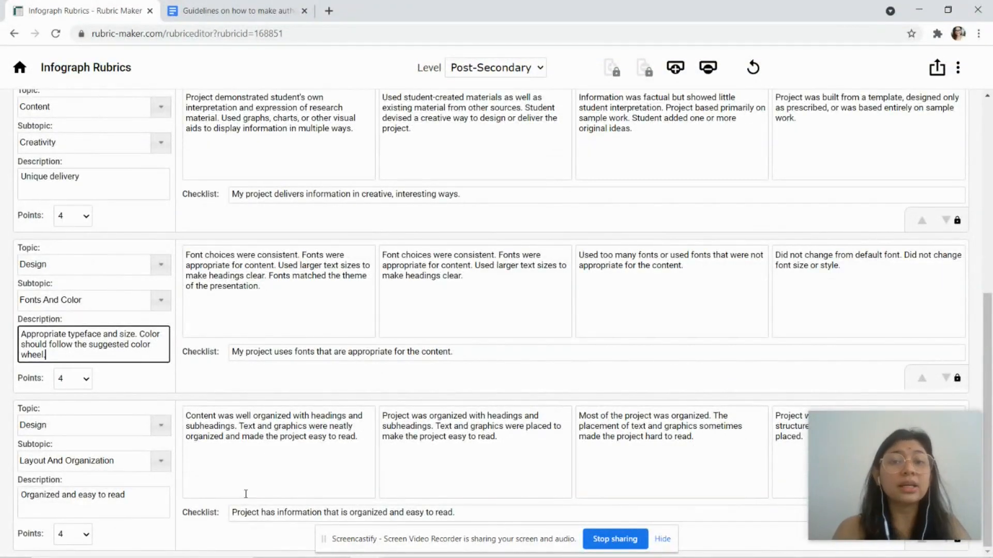
pyautogui.click(246, 493)
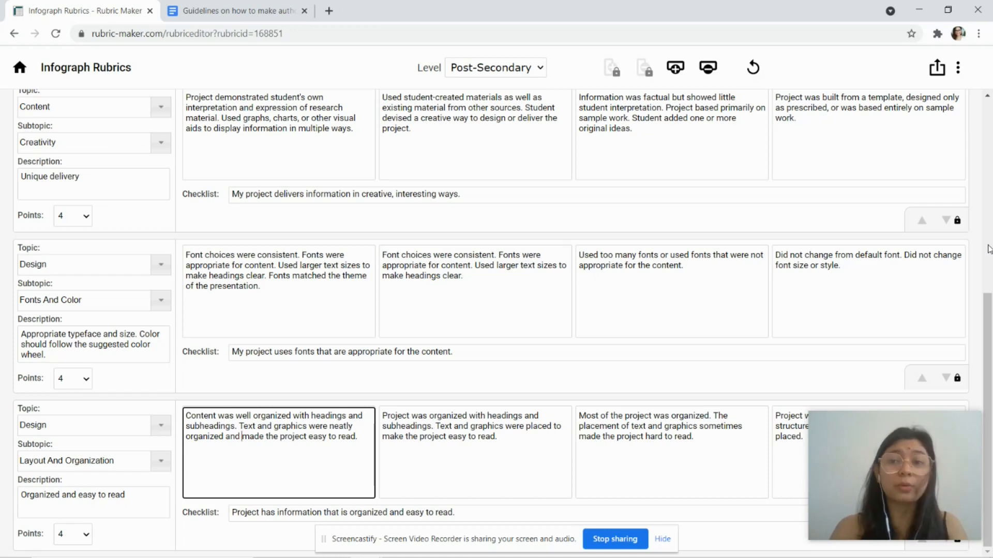
pyautogui.click(935, 71)
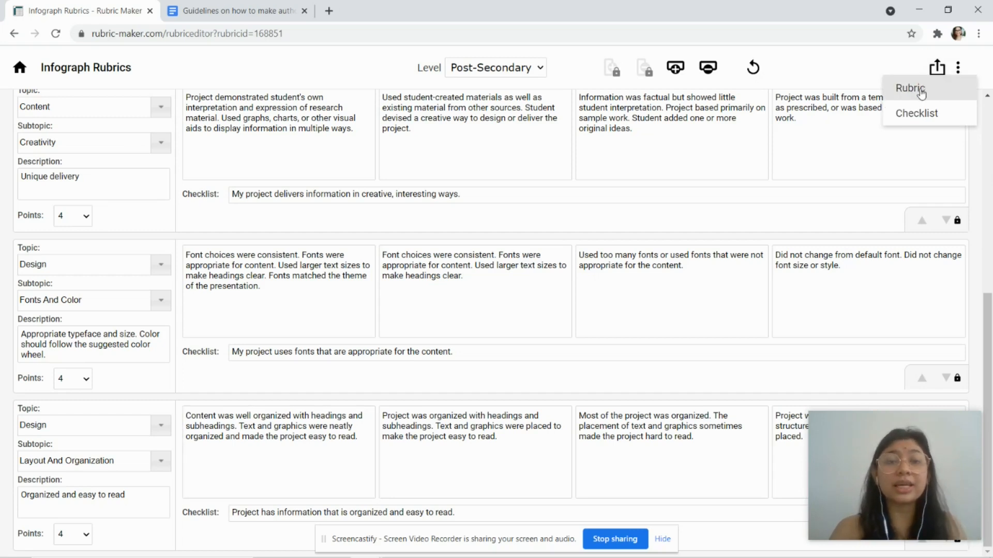
# Step: Export the rubric as a student Checklist and return to the Guidelines document
pyautogui.click(921, 115)
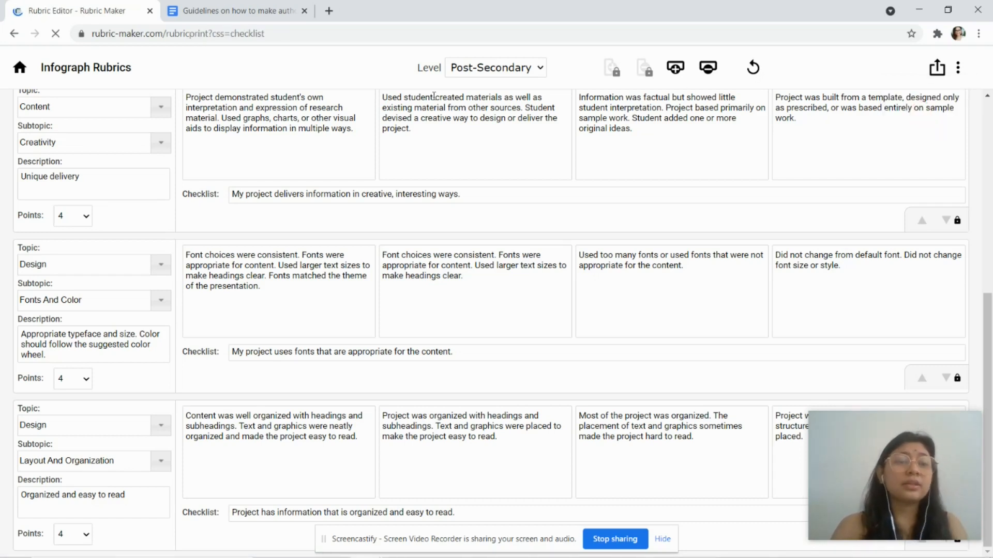
pyautogui.click(205, 6)
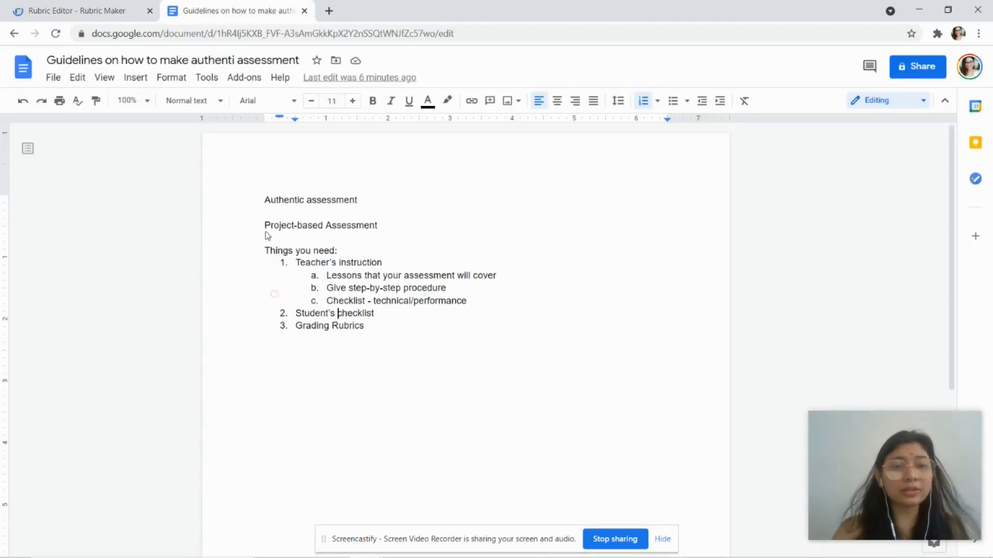
# Step: Add sub-item a 'Helps them self reflect' under Student's checklist
pyautogui.click(386, 312)
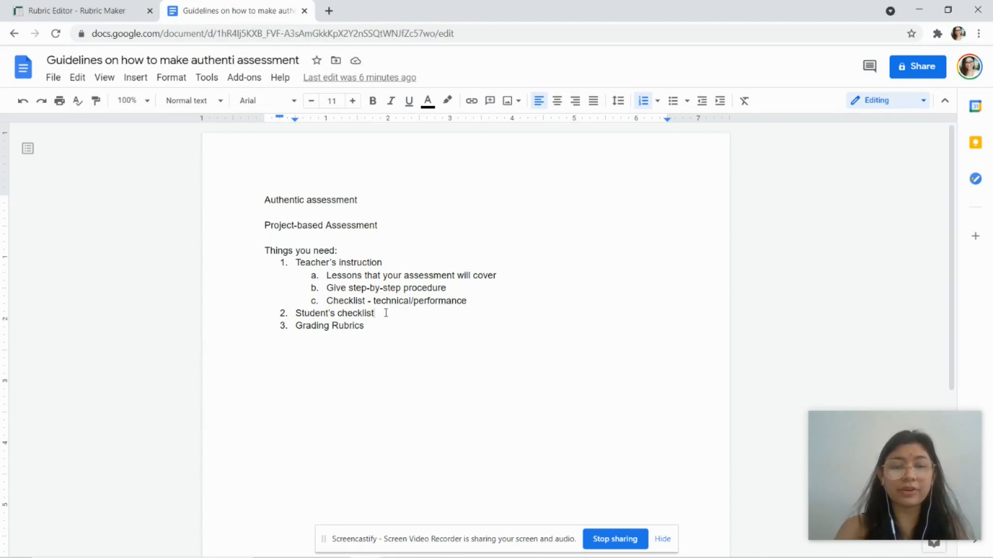
pyautogui.press('Return')
pyautogui.press('Tab')
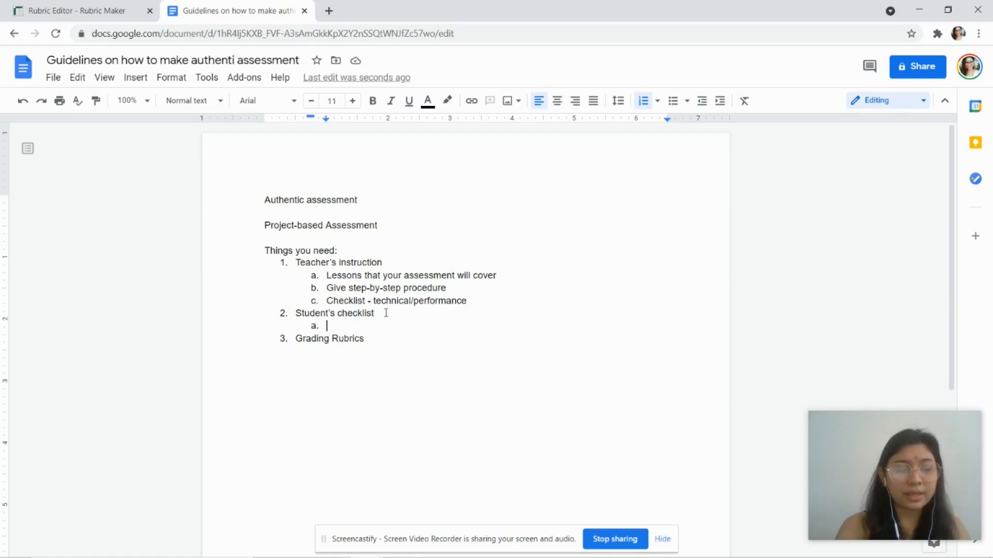
pyautogui.write('Helps them')
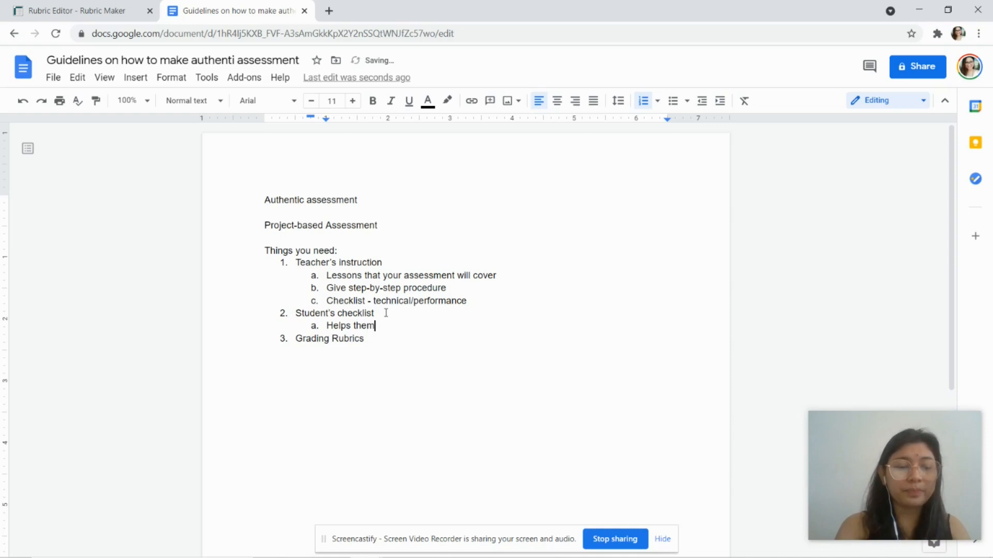
pyautogui.write(' self reflect')
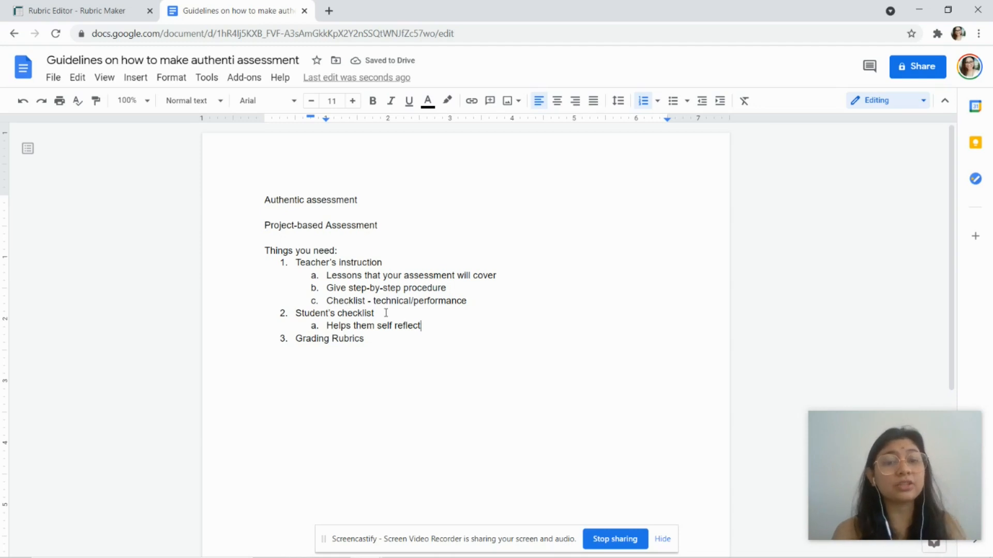
# Step: Add sub-item b 'Guides them on the step-by-step procedure using their own self as an example'
pyautogui.press('Return')
pyautogui.write('Help')
pyautogui.press('BackSpace')
pyautogui.press('BackSpace')
pyautogui.press('BackSpace')
pyautogui.press('BackSpace')
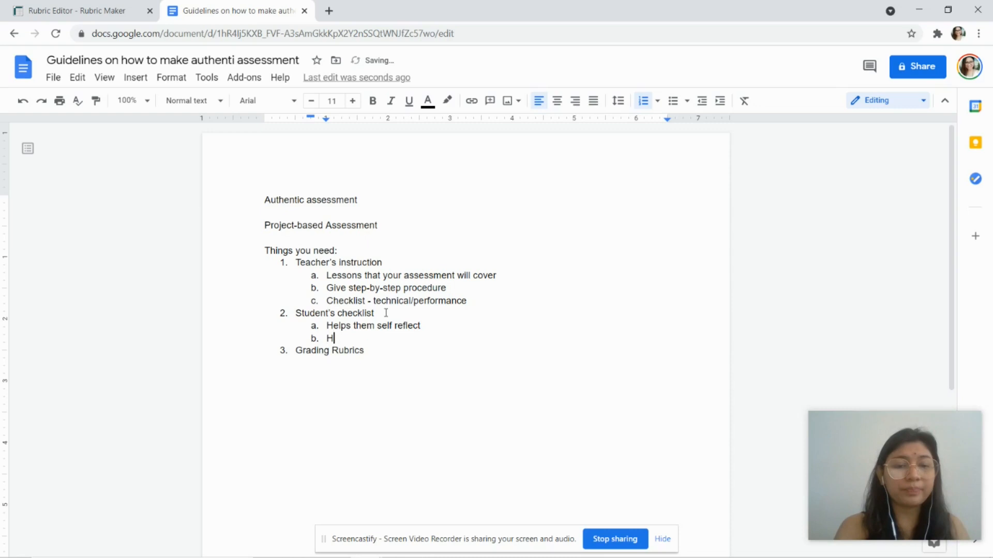
pyautogui.write('Guides ')
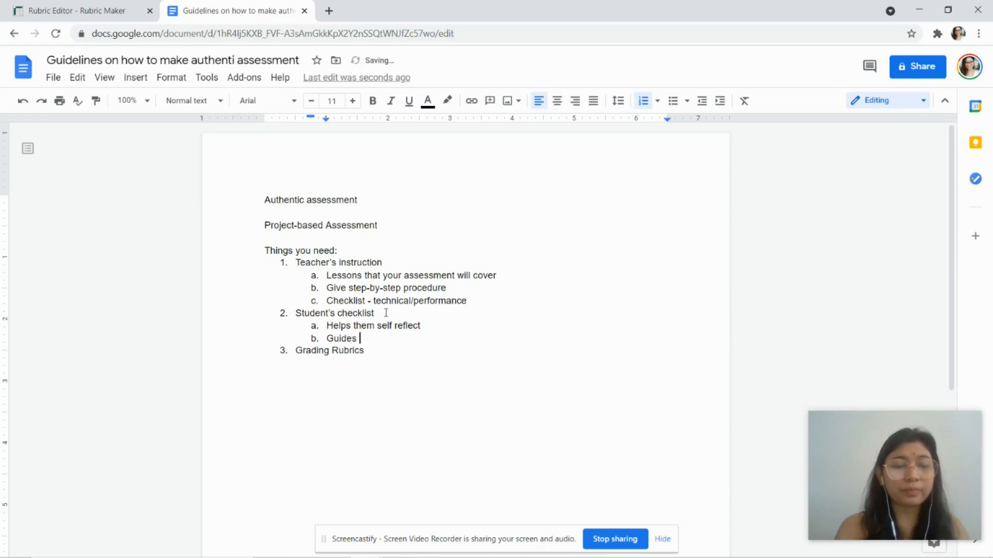
pyautogui.write('them on the stem')
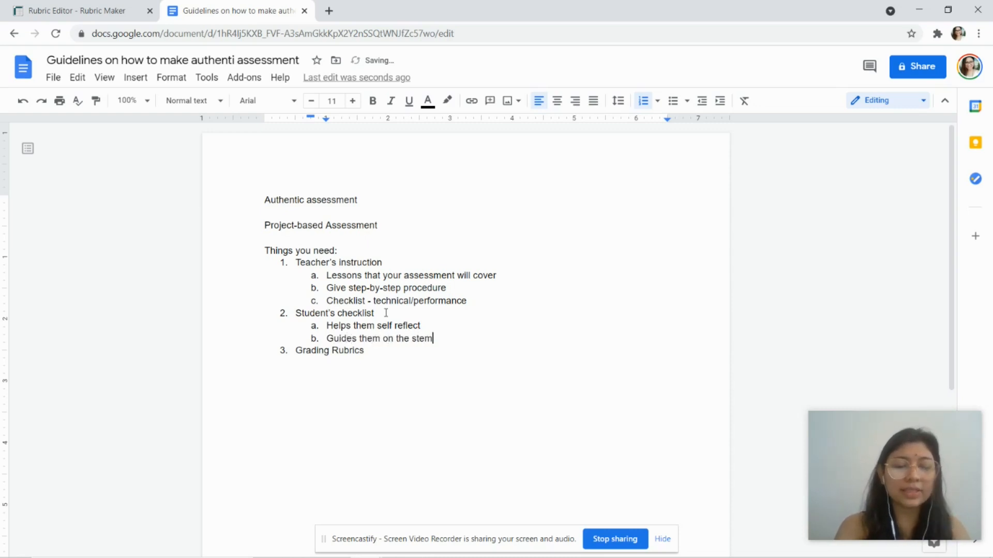
pyautogui.press('BackSpace')
pyautogui.write('p-')
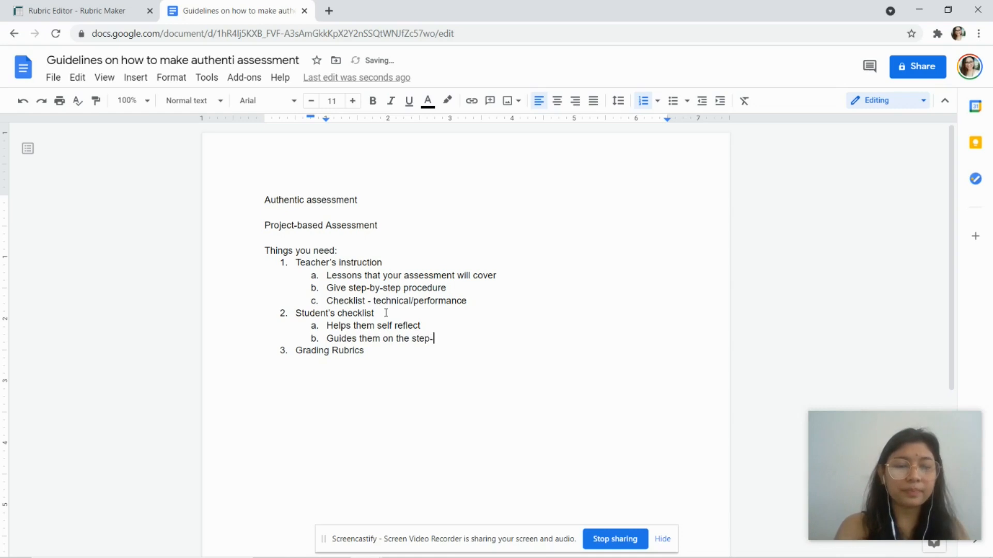
pyautogui.write('by-s')
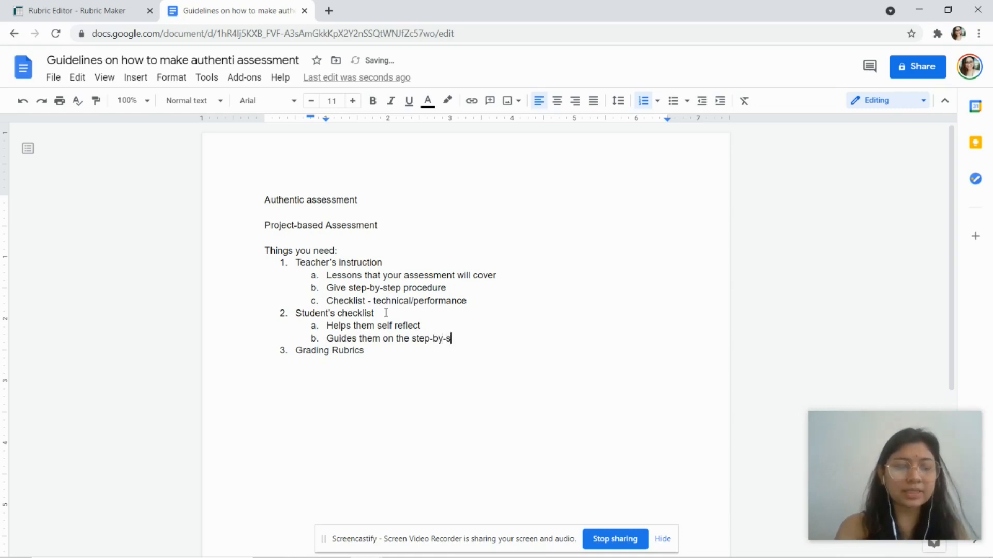
pyautogui.write('tep proced')
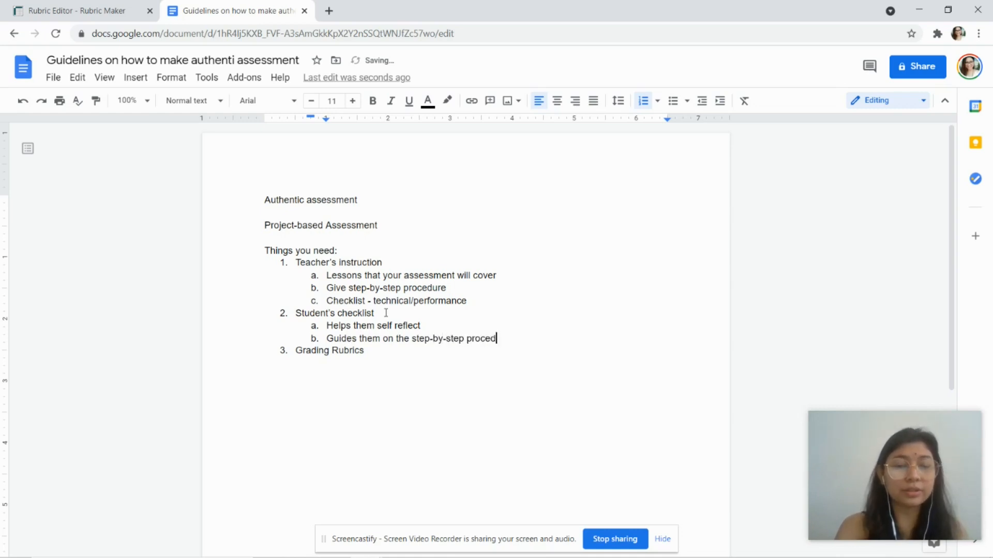
pyautogui.write('ure with ')
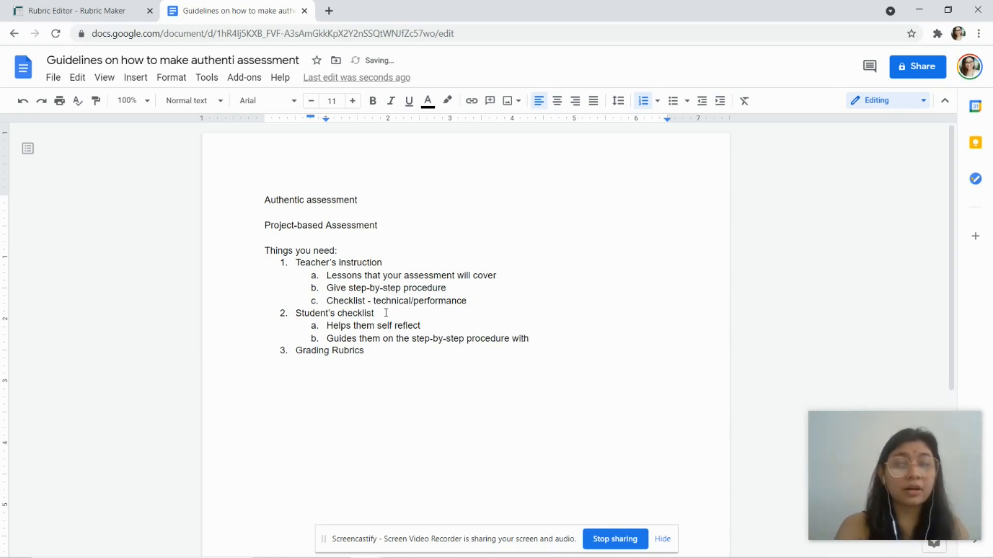
pyautogui.write('th')
pyautogui.press('BackSpace')
pyautogui.press('BackSpace')
pyautogui.press('BackSpace')
pyautogui.press('BackSpace')
pyautogui.press('BackSpace')
pyautogui.press('BackSpace')
pyautogui.press('BackSpace')
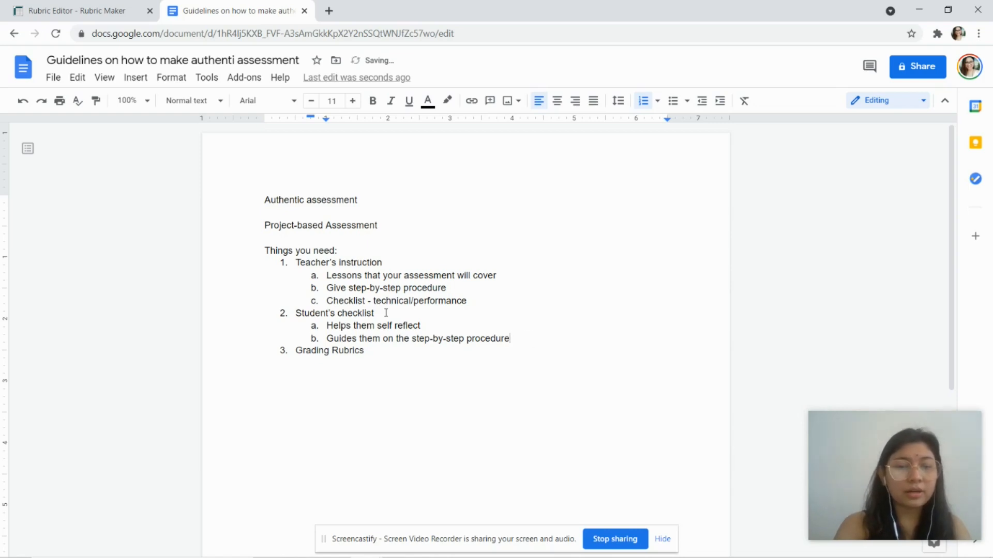
pyautogui.write('using their o')
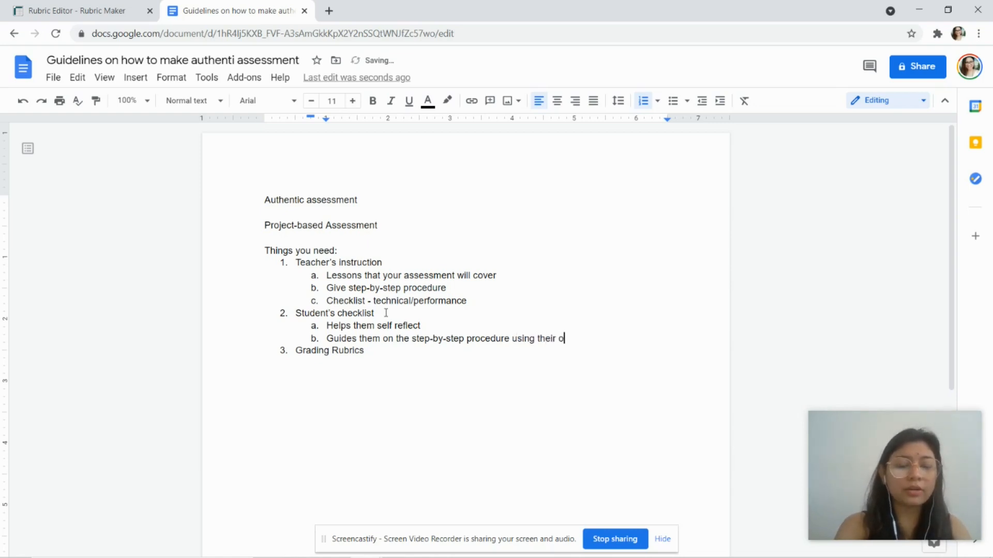
pyautogui.write('wn self ')
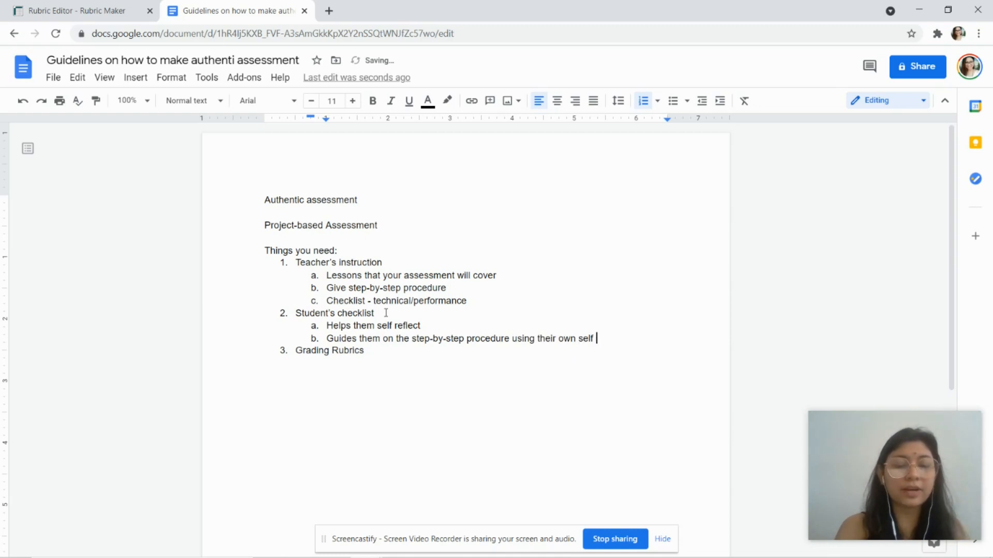
pyautogui.write('as an example')
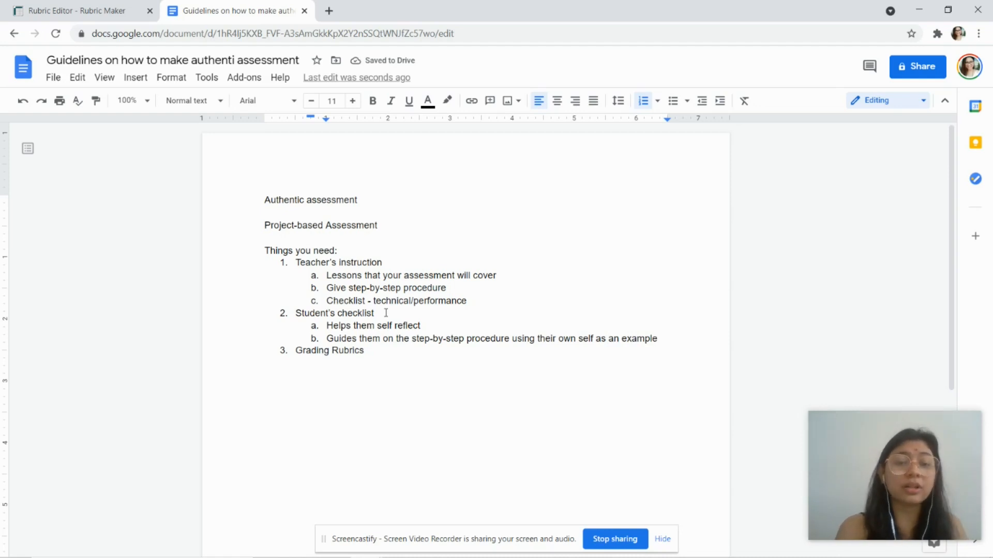
pyautogui.click(111, 11)
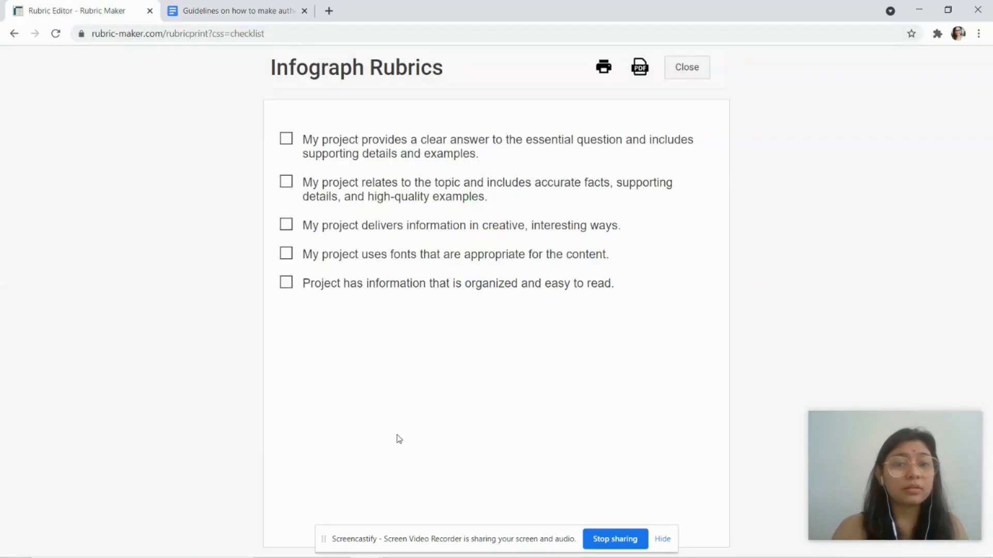
# Step: Select all five checklist statements, then go back to the Guidelines document
pyautogui.moveTo(304, 140); pyautogui.dragTo(618, 291)
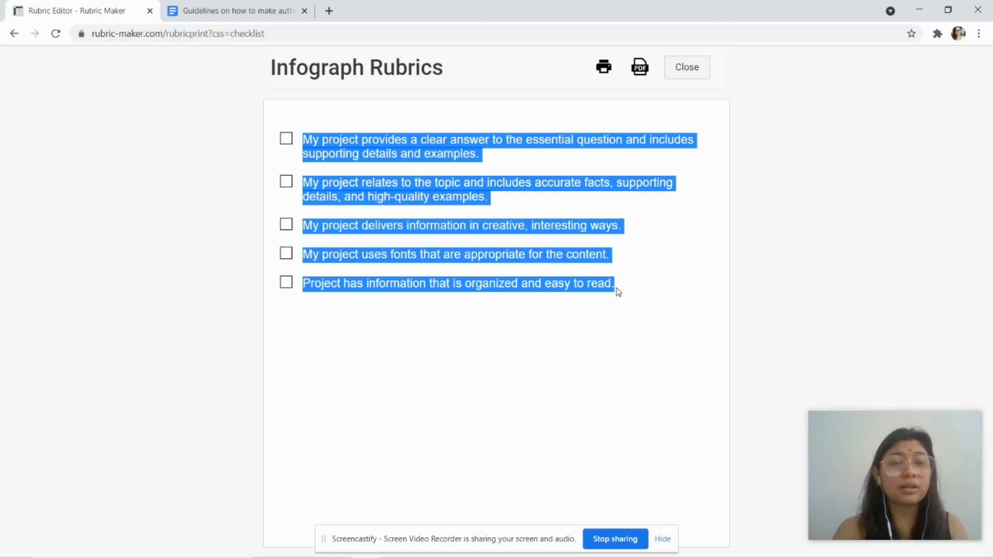
pyautogui.click(199, 13)
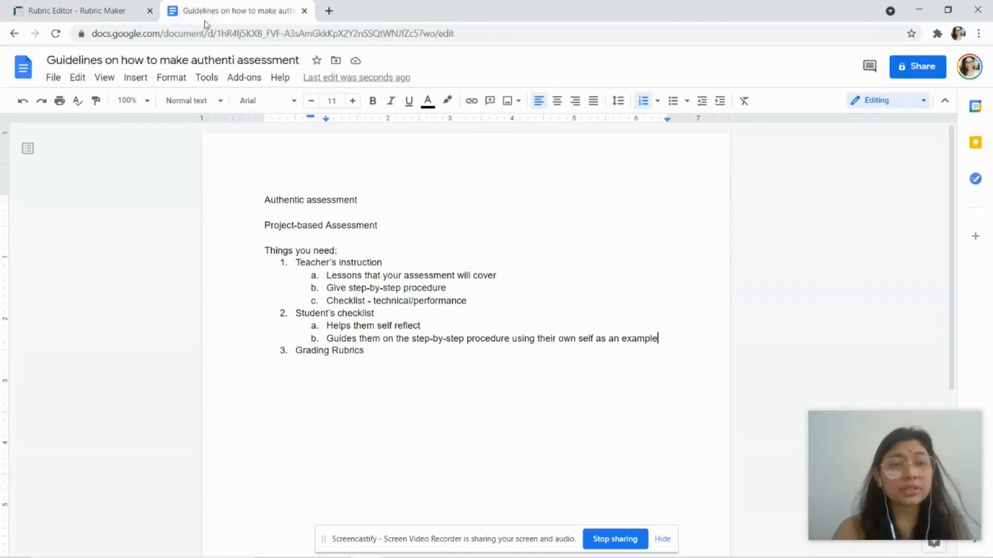
# Step: Add sub-item i 'understanding how Data Structure works' under item c
pyautogui.click(404, 289)
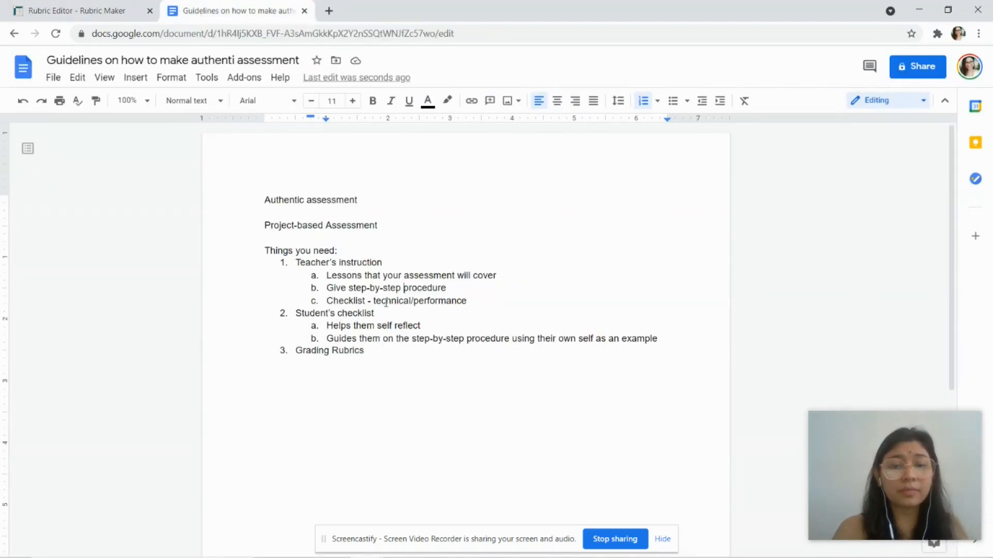
pyautogui.click(375, 303)
pyautogui.moveTo(375, 304); pyautogui.dragTo(469, 303)
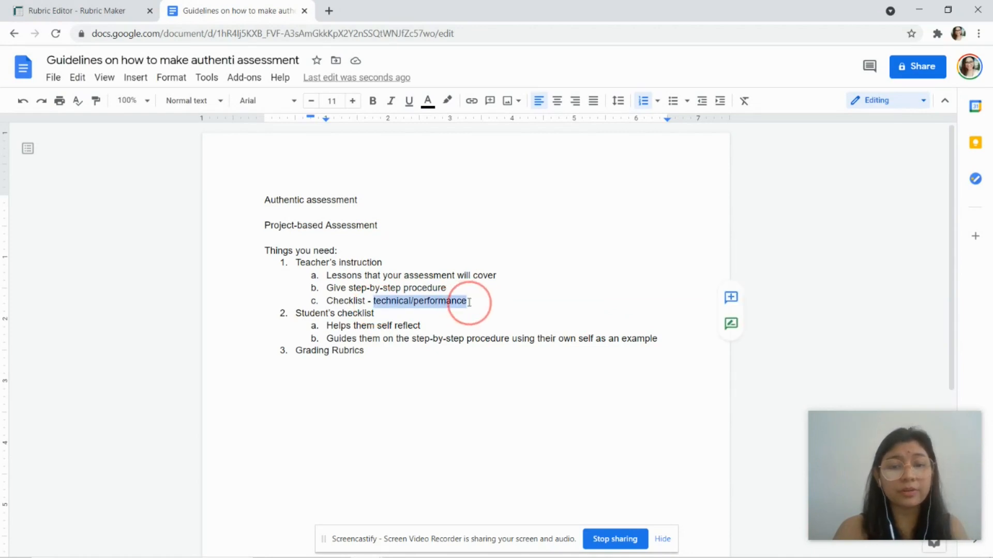
pyautogui.click(469, 303)
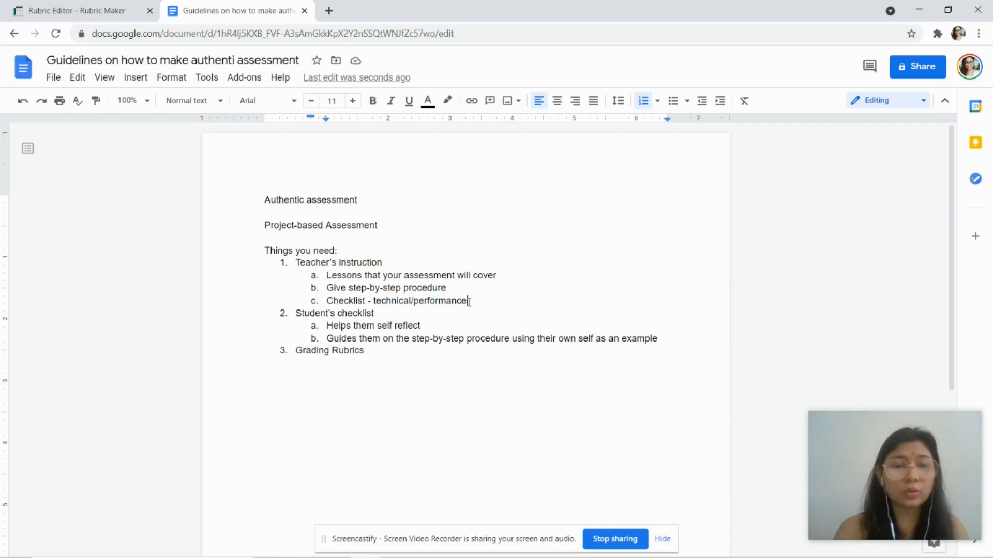
pyautogui.press('Return')
pyautogui.press('Tab')
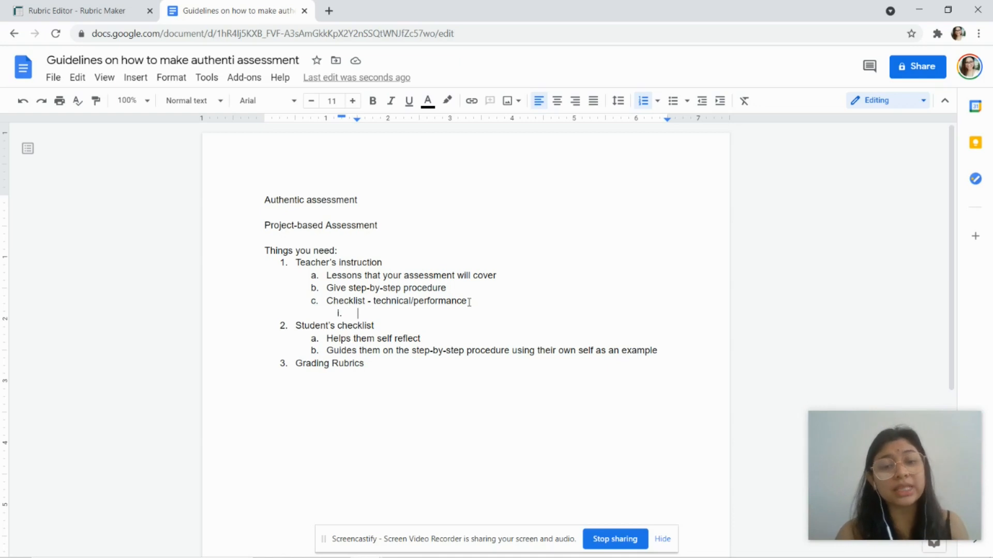
pyautogui.write('Data ')
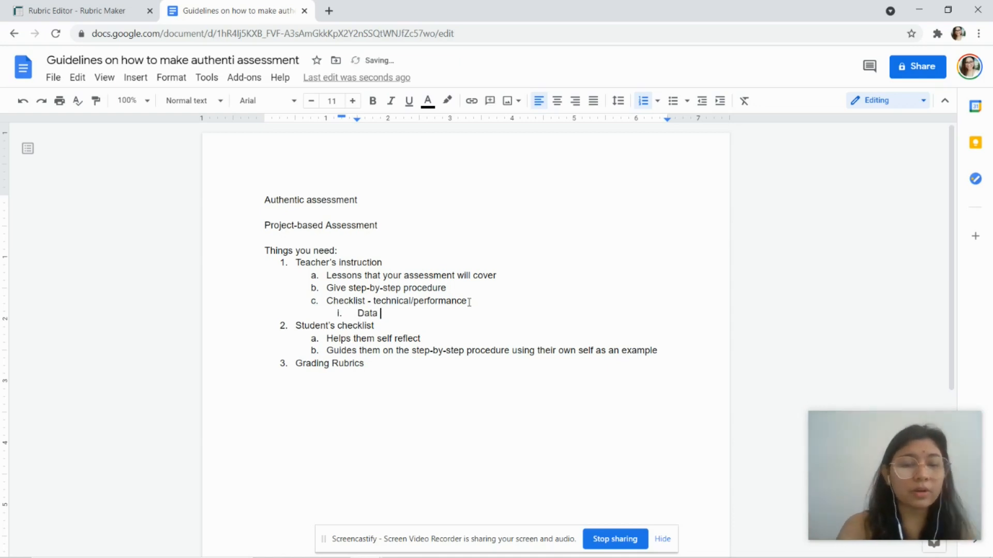
pyautogui.write('Structure')
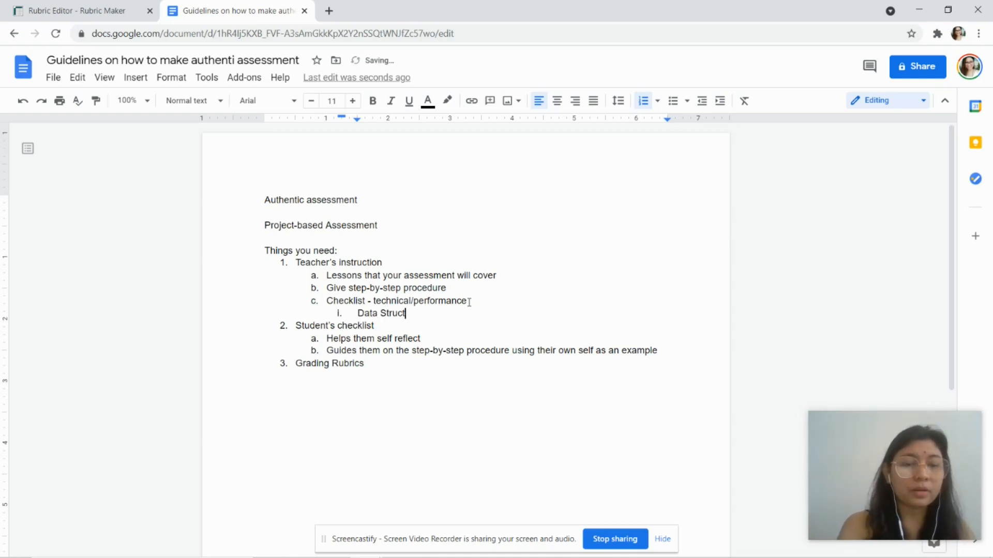
pyautogui.press('Left')
pyautogui.press('Left')
pyautogui.press('Left')
pyautogui.press('Left')
pyautogui.press('Left')
pyautogui.press('Left')
pyautogui.press('Left')
pyautogui.press('Left')
pyautogui.press('Left')
pyautogui.press('Left')
pyautogui.press('Left')
pyautogui.press('Left')
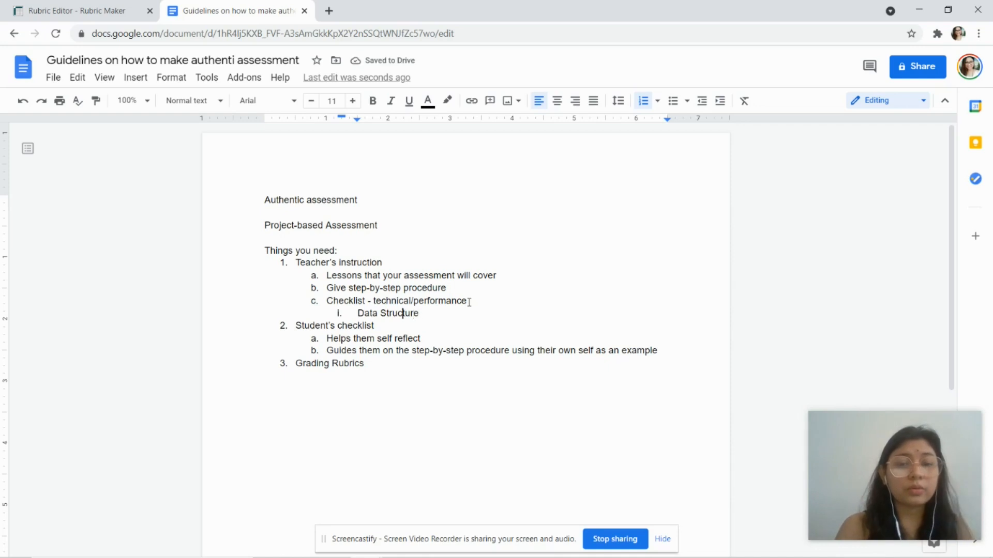
pyautogui.press('Left')
pyautogui.press('Left')
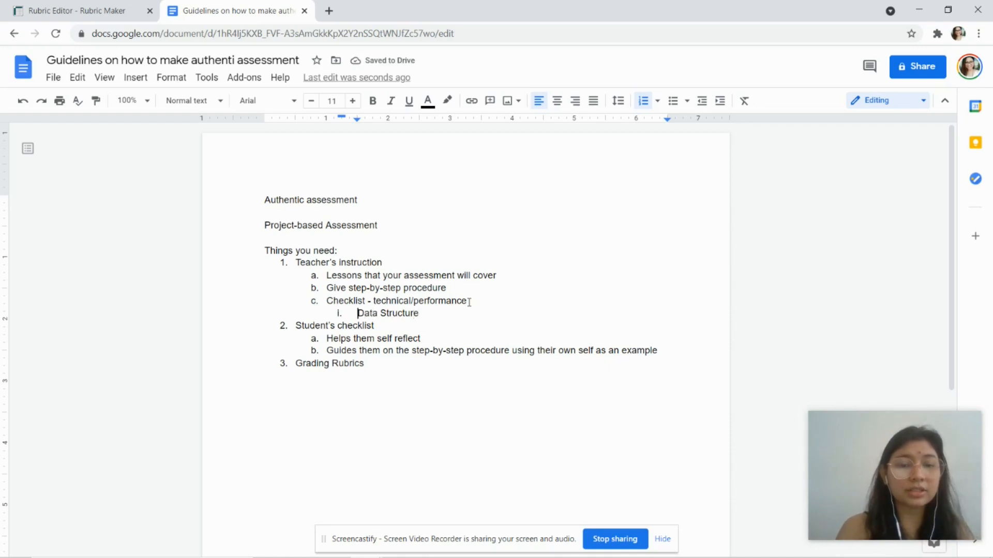
pyautogui.write('understa')
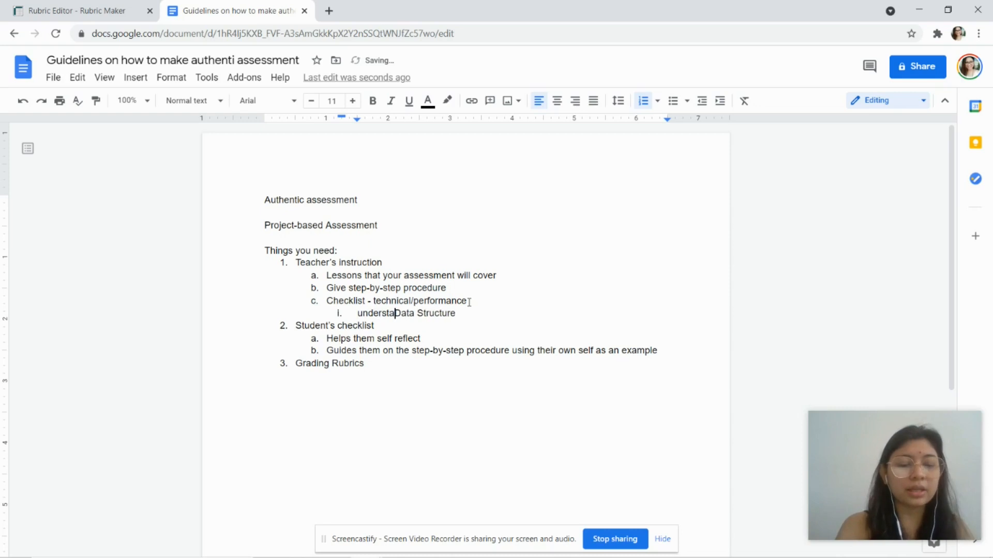
pyautogui.write('nding how')
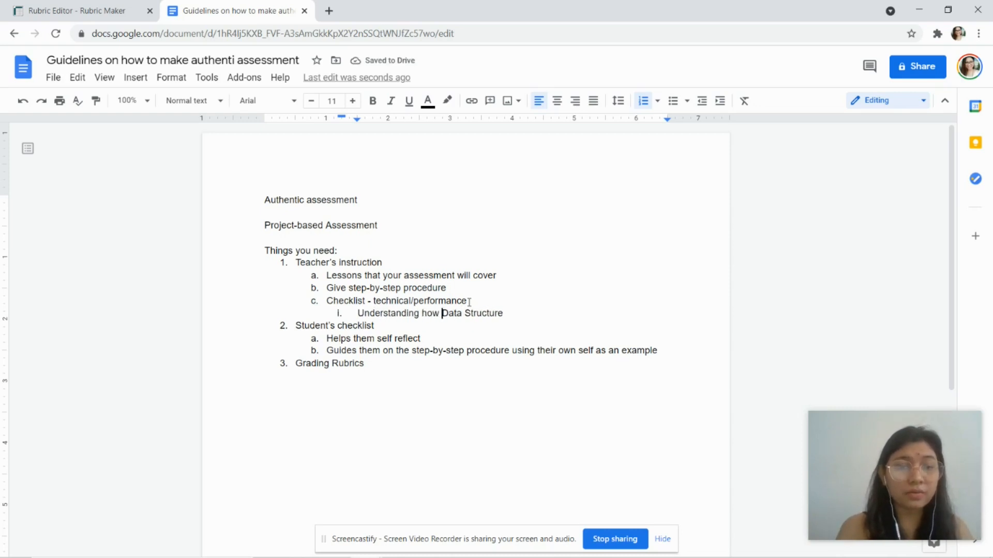
pyautogui.press('End')
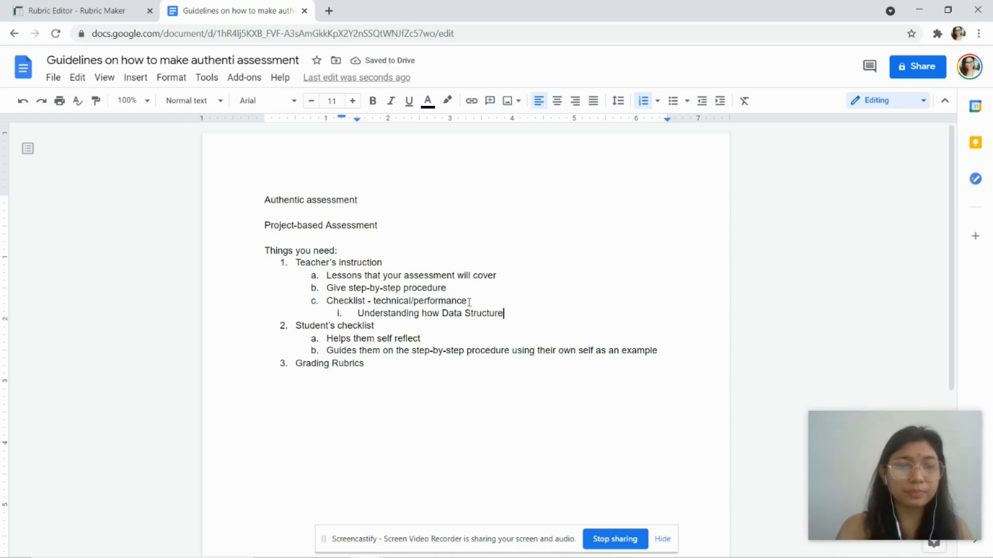
pyautogui.write('works')
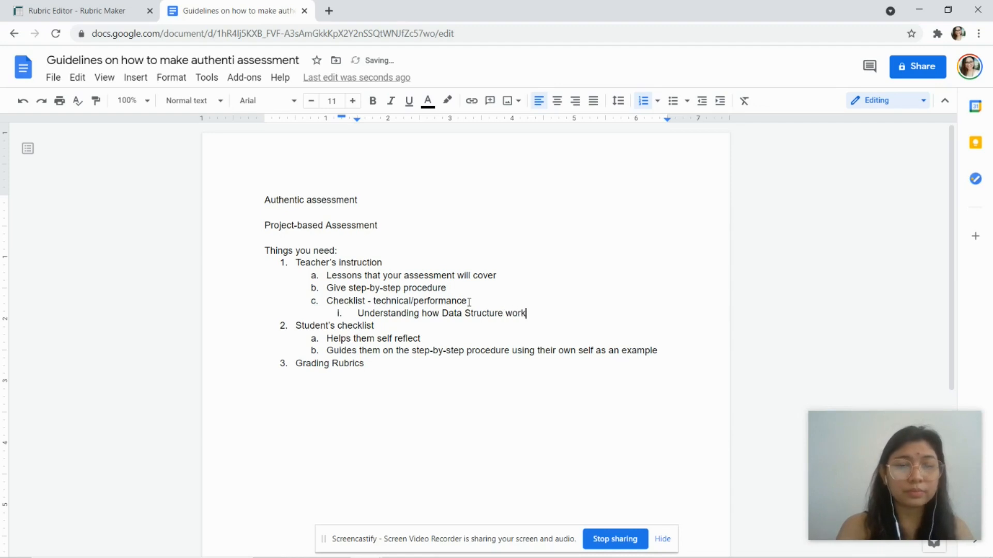
# Step: Add sub-items ii 'Understanding how code sequencing works' and iii, another 'Understanding how … works' line
pyautogui.press('Return')
pyautogui.write('Unders')
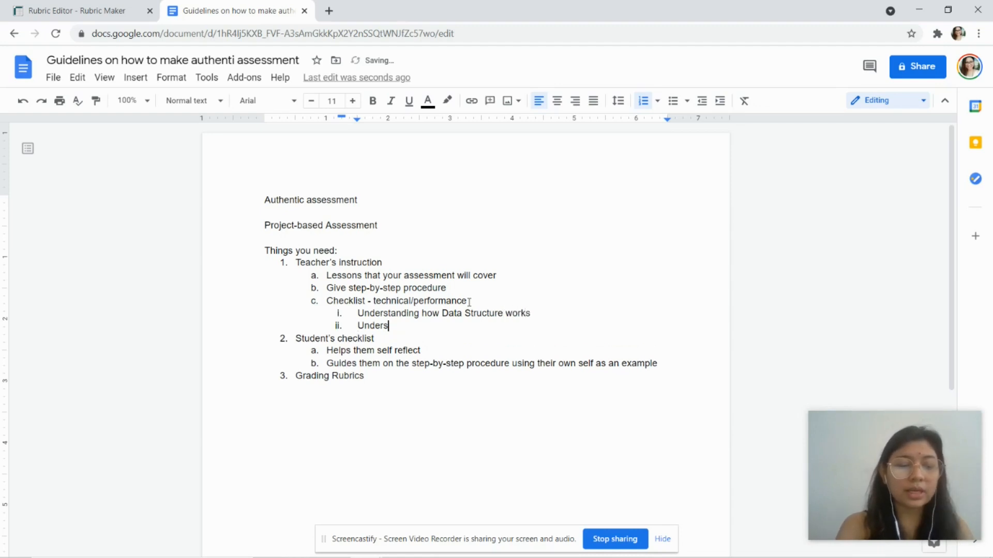
pyautogui.write('tanding how ')
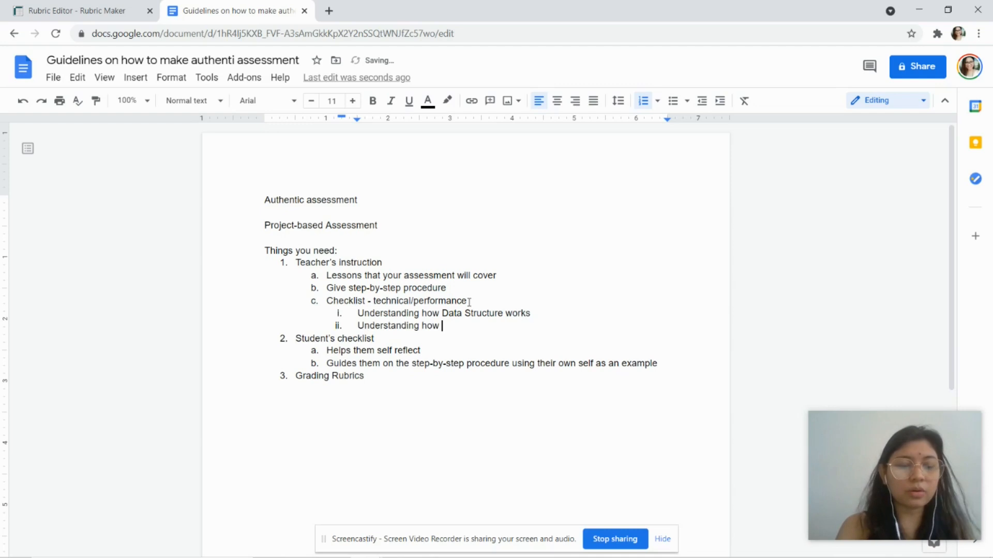
pyautogui.write('code se')
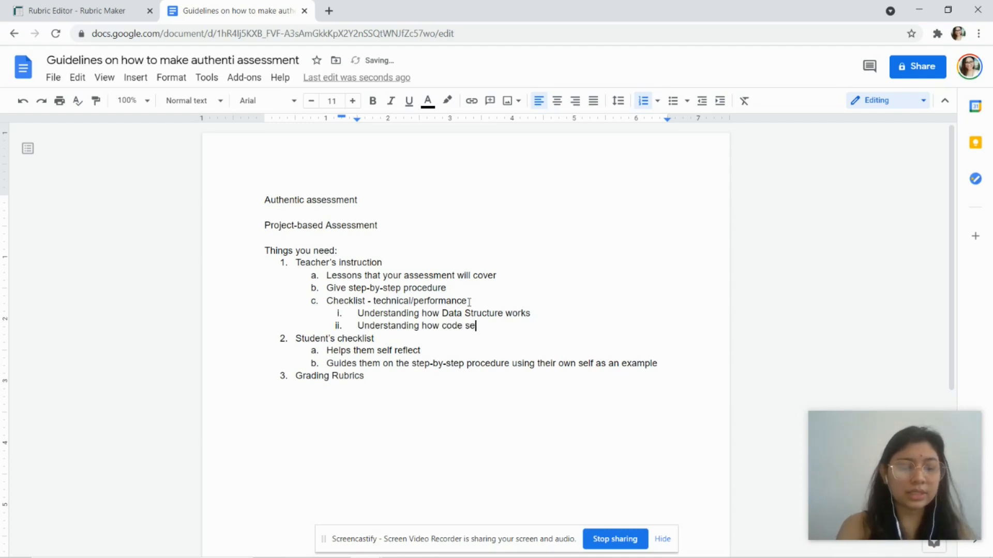
pyautogui.write('quenc')
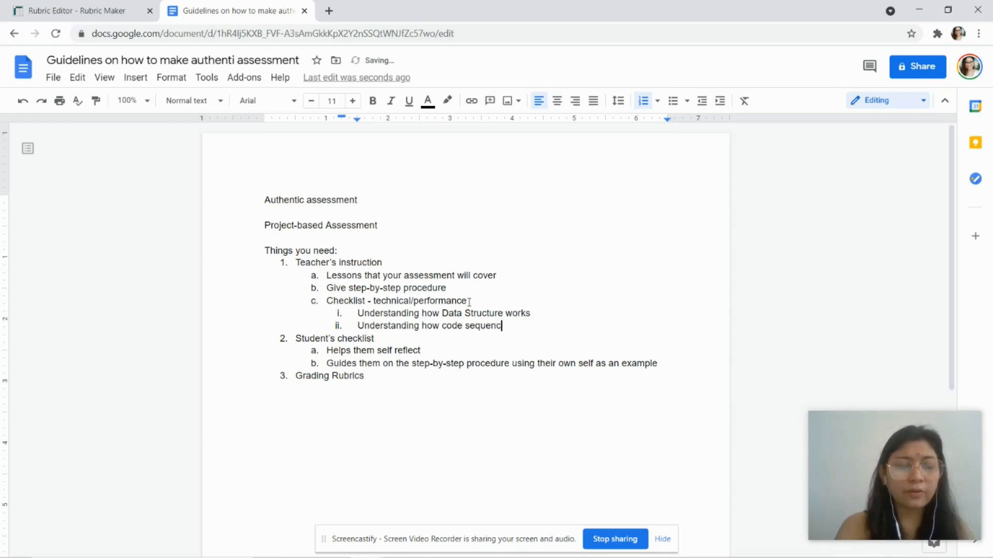
pyautogui.write('ing works')
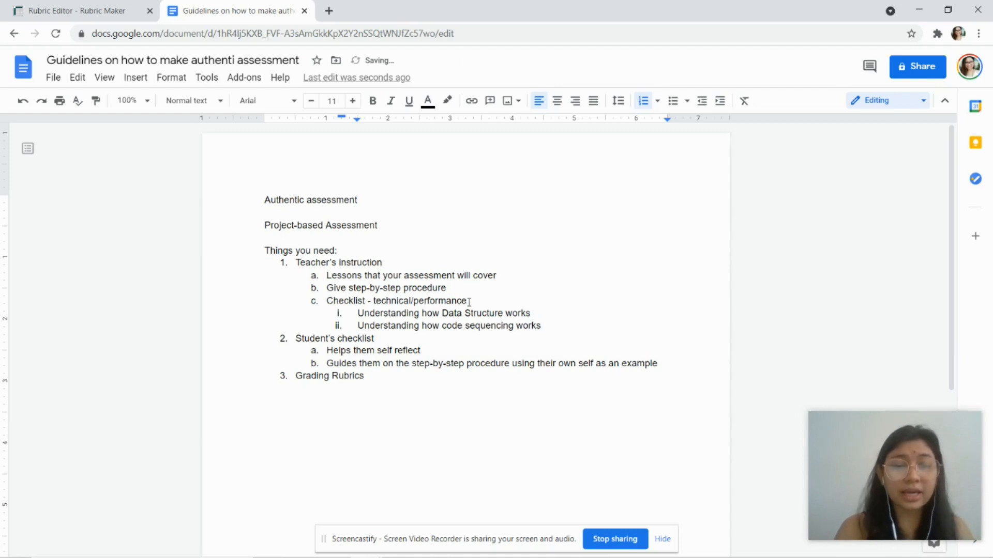
pyautogui.press('Return')
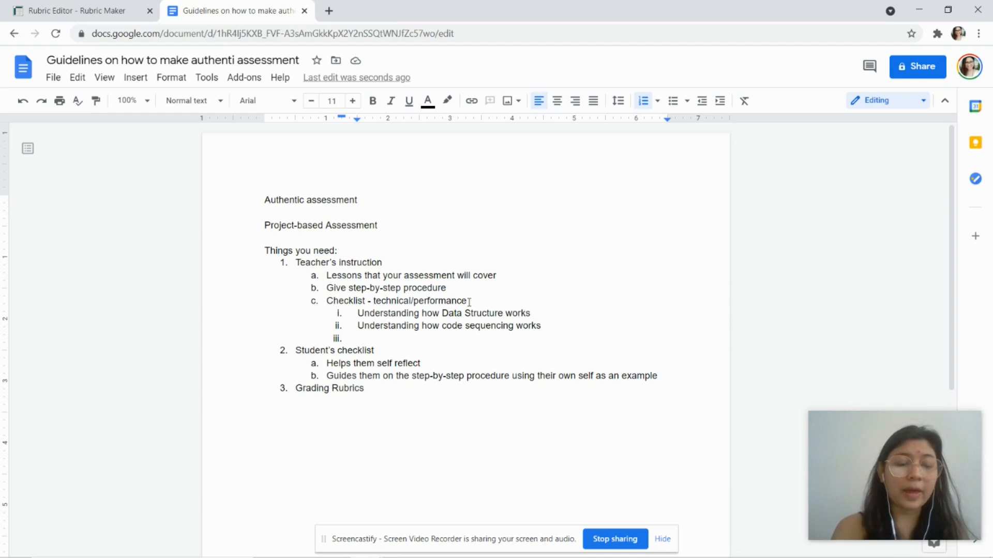
pyautogui.write('Understanding how ')
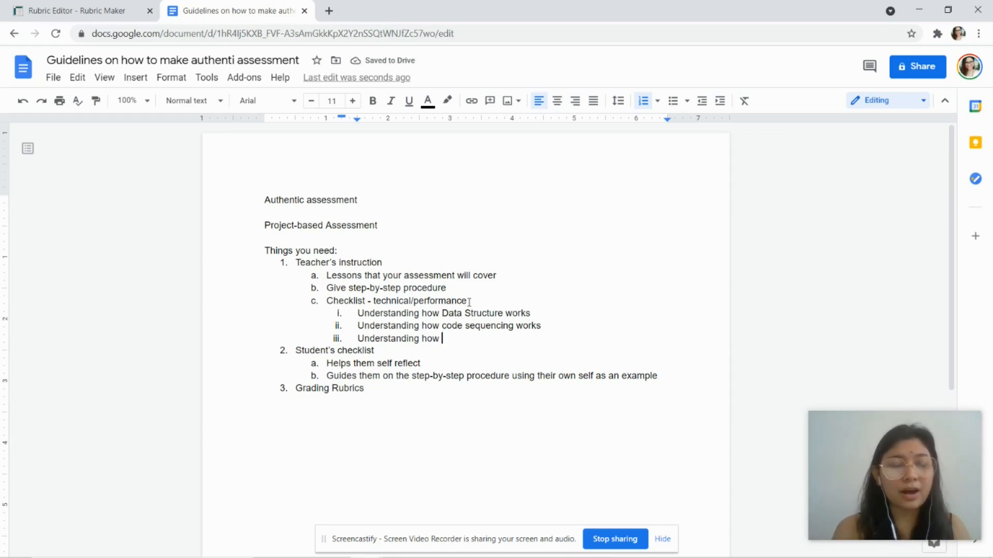
pyautogui.write('reusing of codeworks')
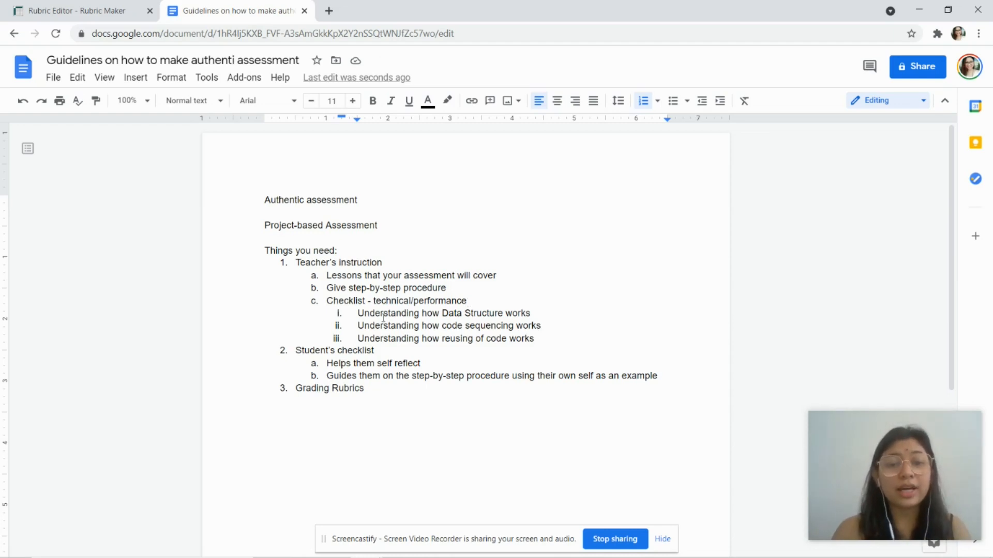
# Step: Review the new sub-items and checklist items 2a–2b before returning to the Rubric Maker checklist
pyautogui.click(443, 326)
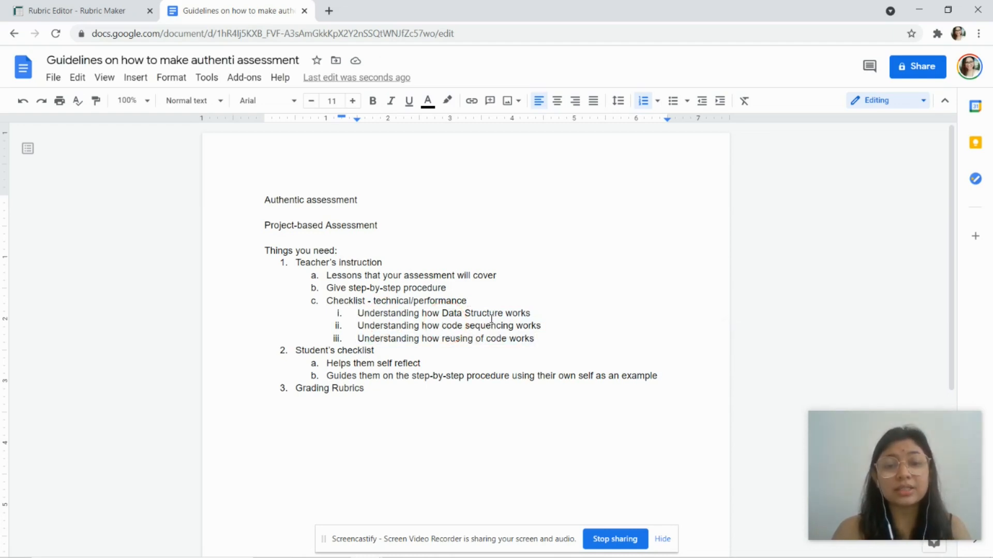
pyautogui.click(540, 341)
pyautogui.keyDown('shift'); pyautogui.click(358, 313); pyautogui.keyUp('shift')
pyautogui.click(358, 314)
pyautogui.scroll(-1, 358, 317)
pyautogui.click(345, 345)
pyautogui.click(442, 345)
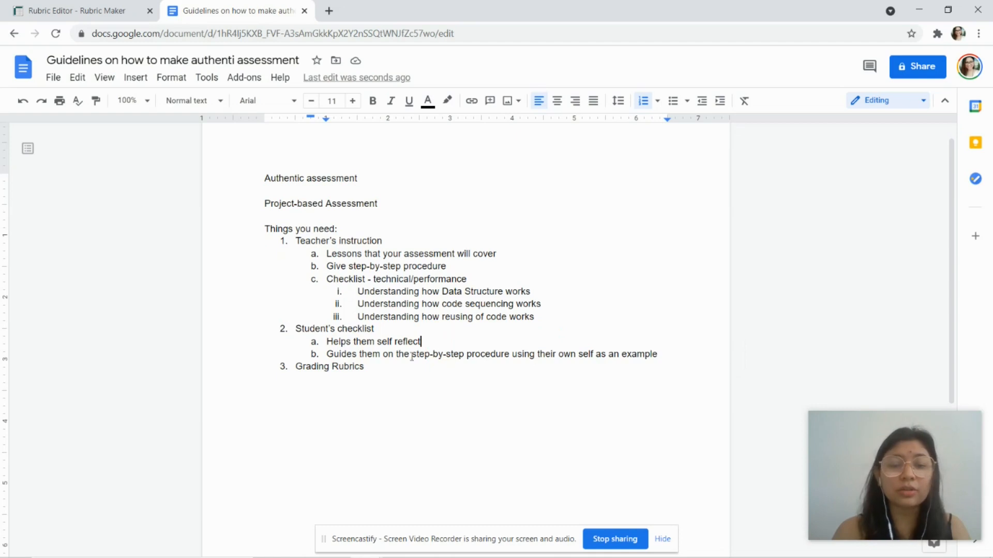
pyautogui.click(344, 356)
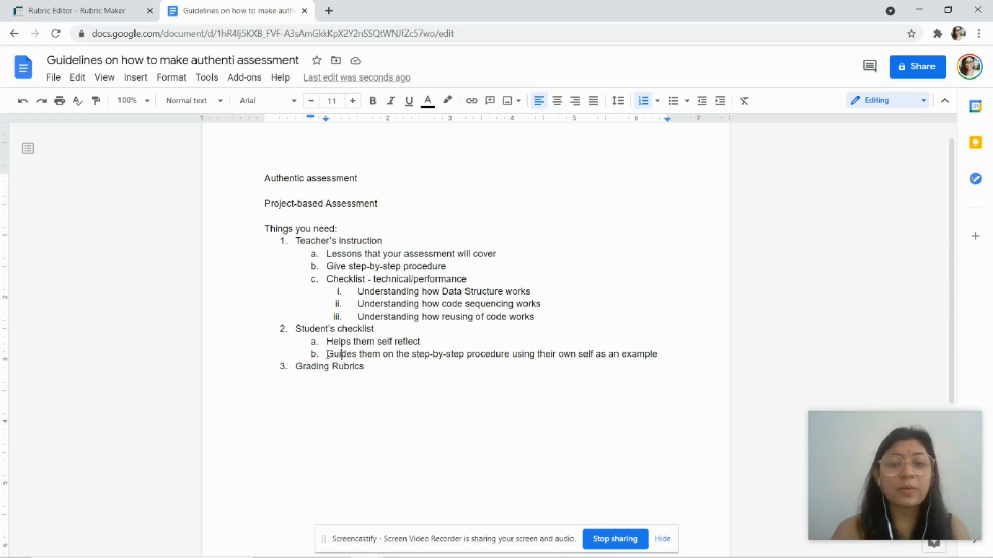
pyautogui.click(327, 354)
pyautogui.click(331, 355)
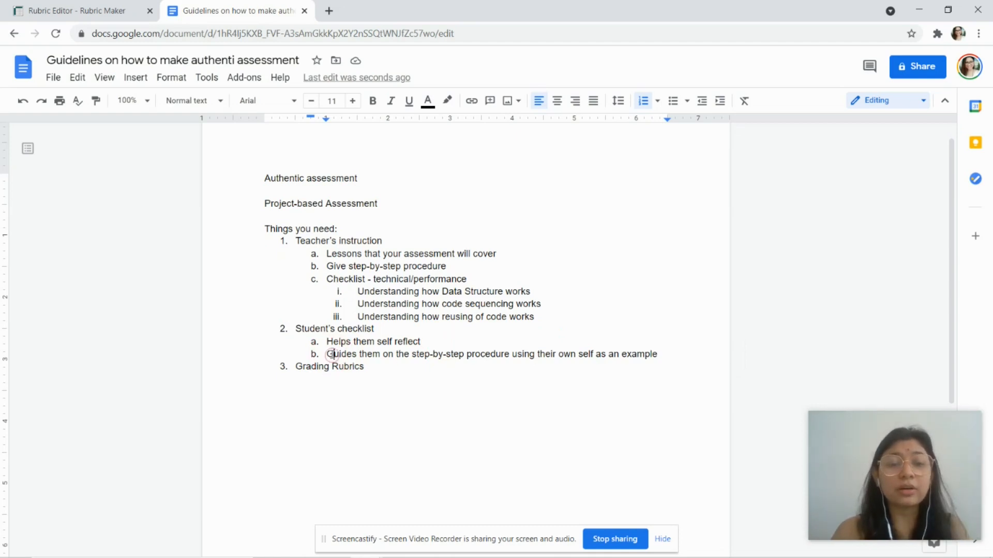
pyautogui.doubleClick(348, 356)
pyautogui.click(368, 355)
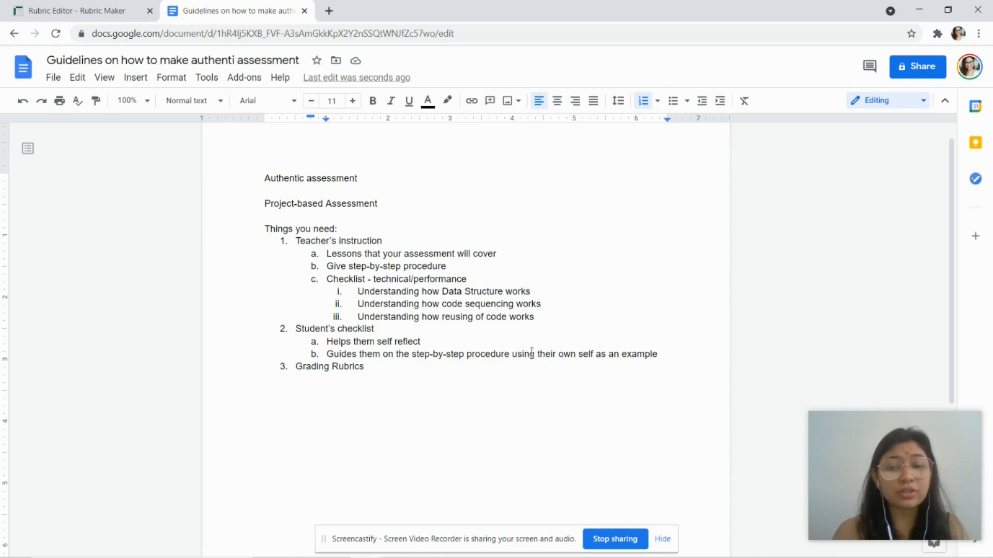
pyautogui.click(111, 7)
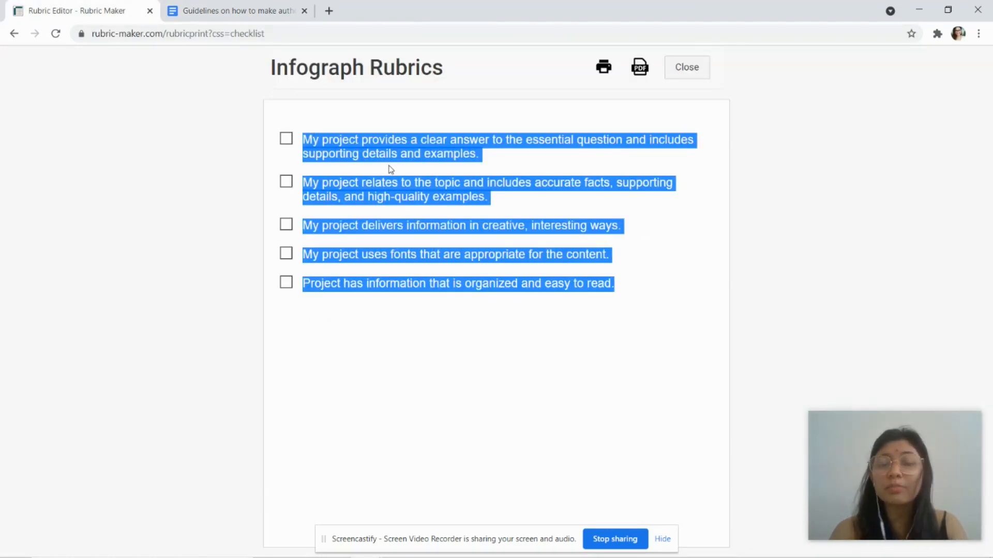
# Step: Highlight the first three Infograph Rubrics checklist statements one at a time
pyautogui.click(315, 144)
pyautogui.click(314, 144)
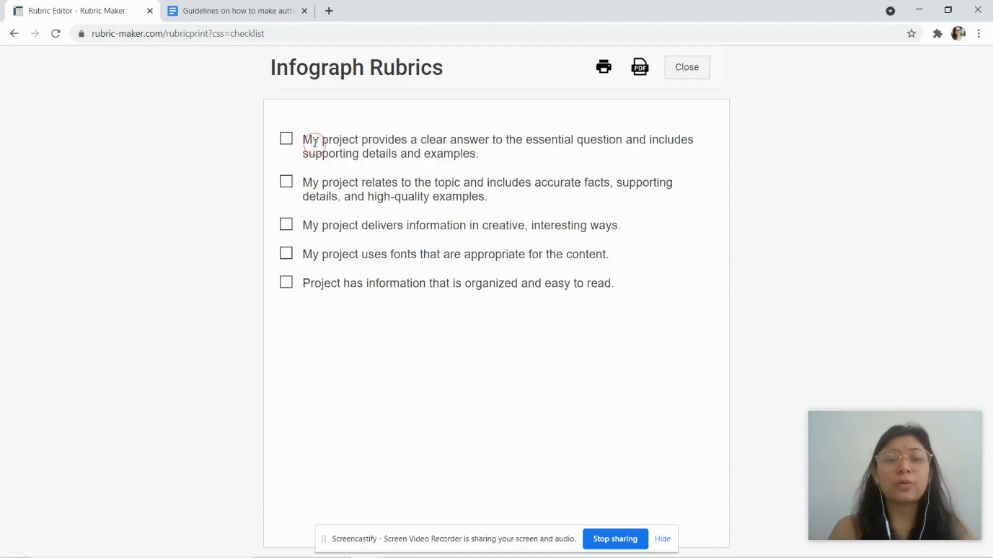
pyautogui.click(305, 136)
pyautogui.moveTo(305, 136); pyautogui.dragTo(492, 157)
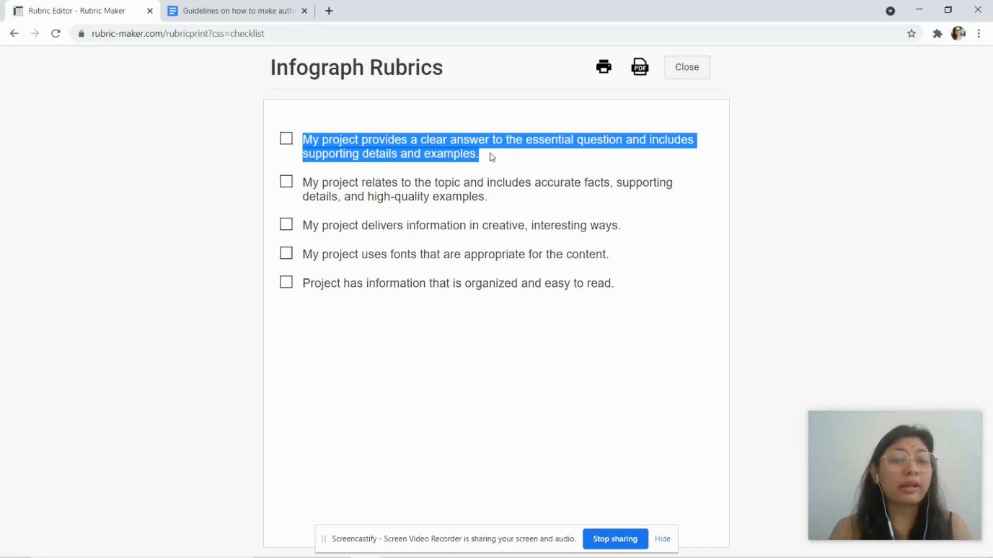
pyautogui.click(337, 178)
pyautogui.click(305, 181)
pyautogui.moveTo(305, 181); pyautogui.dragTo(568, 210)
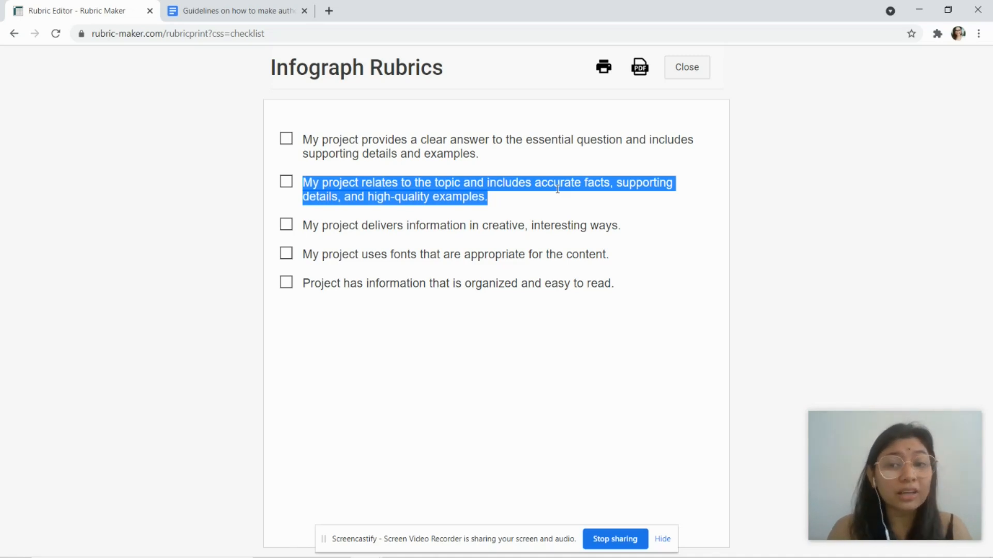
pyautogui.moveTo(304, 227); pyautogui.dragTo(642, 225)
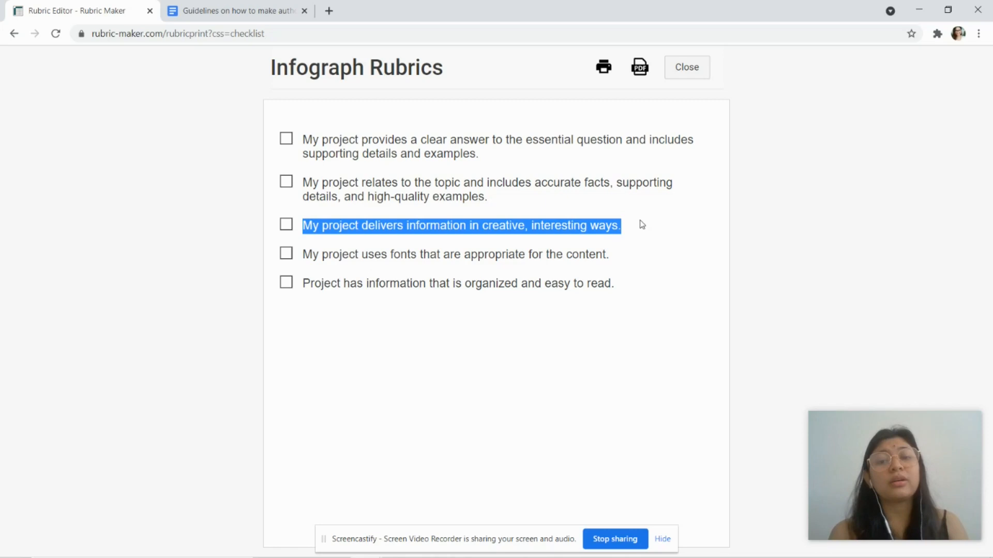
pyautogui.click(553, 227)
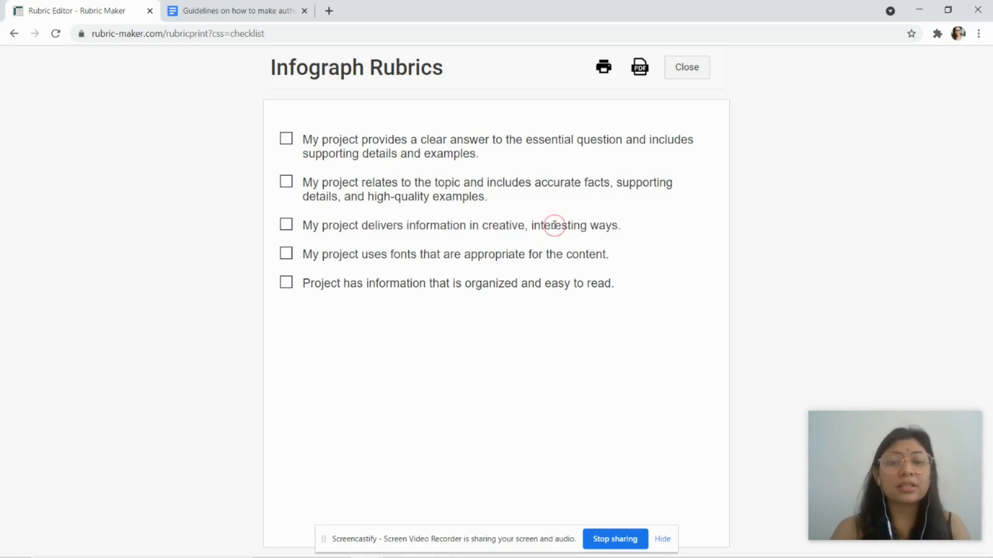
# Step: Select the fourth and fifth checklist statements, then return to the Guidelines document
pyautogui.moveTo(300, 254); pyautogui.dragTo(635, 263)
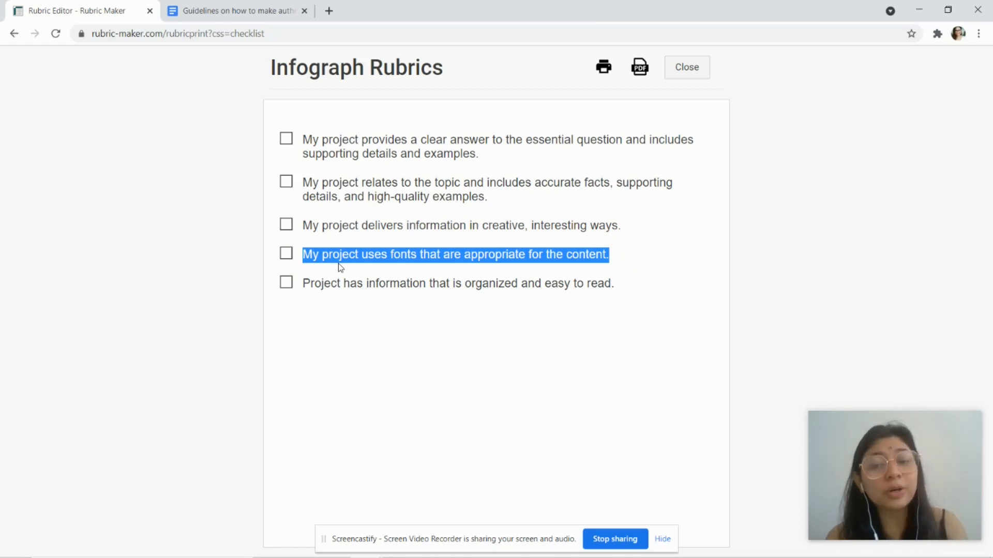
pyautogui.moveTo(301, 284); pyautogui.dragTo(280, 138)
pyautogui.hotkey('ctrl', 'c')
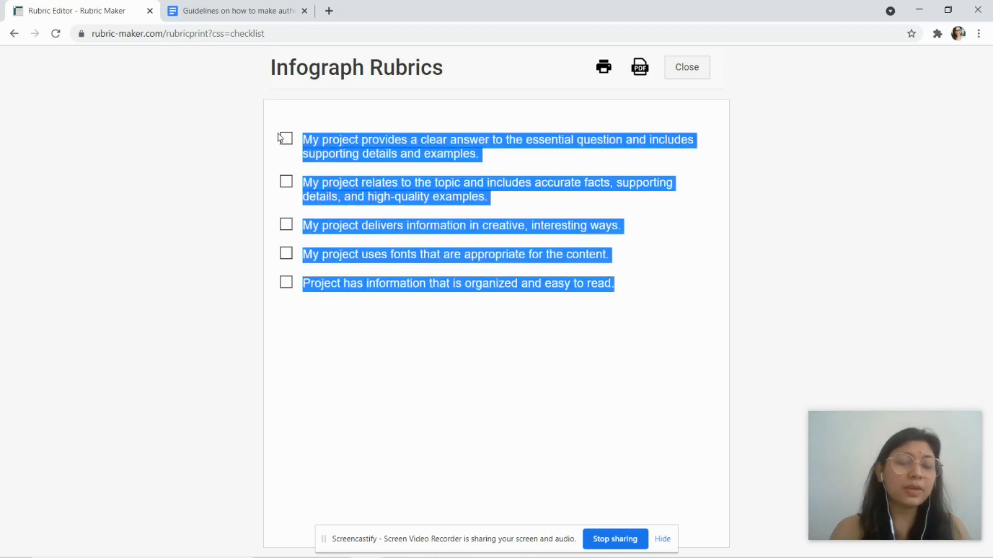
pyautogui.click(266, 9)
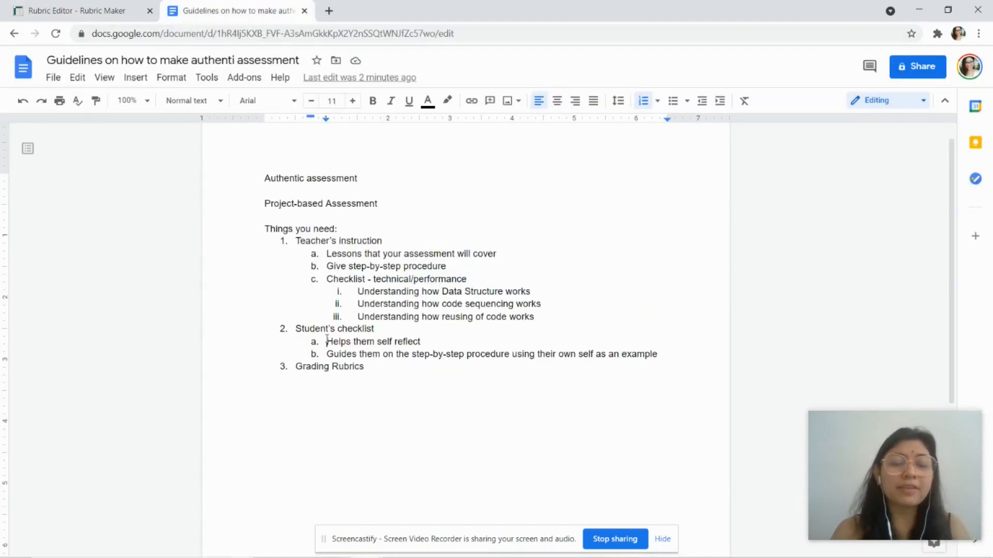
# Step: Type 'STUDENTS GUIDE:' on a new line after Grading Rubrics and paste the five checklist statements beneath it
pyautogui.click(312, 329)
pyautogui.scroll(-3, 310, 328)
pyautogui.click(394, 284)
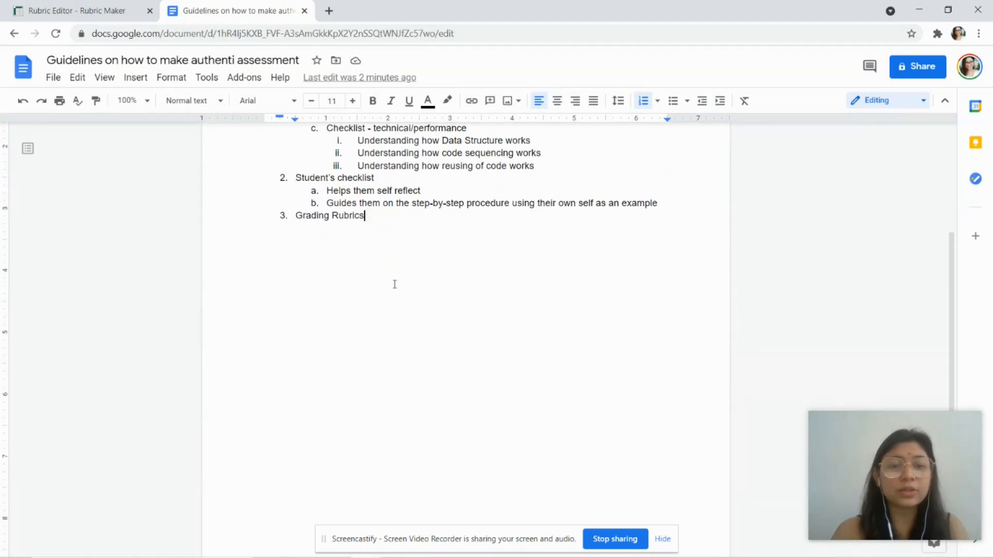
pyautogui.press('Return')
pyautogui.press('Return')
pyautogui.press('Return')
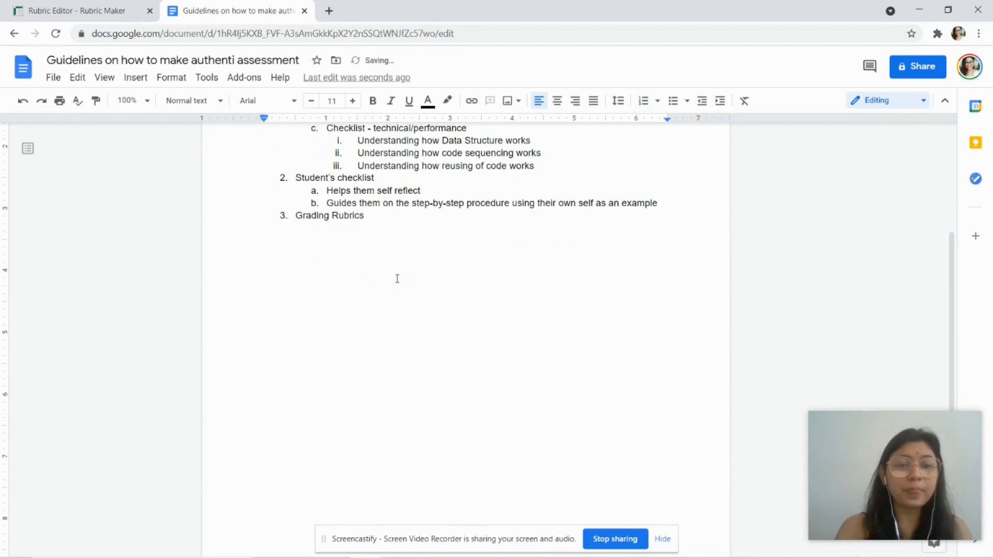
pyautogui.scroll(3, 397, 279)
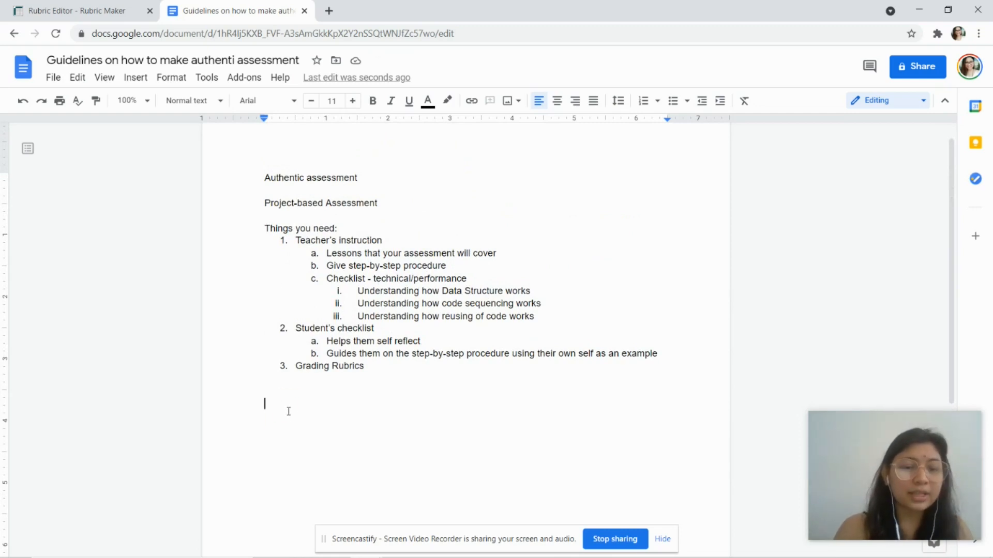
pyautogui.write('STUDENTS')
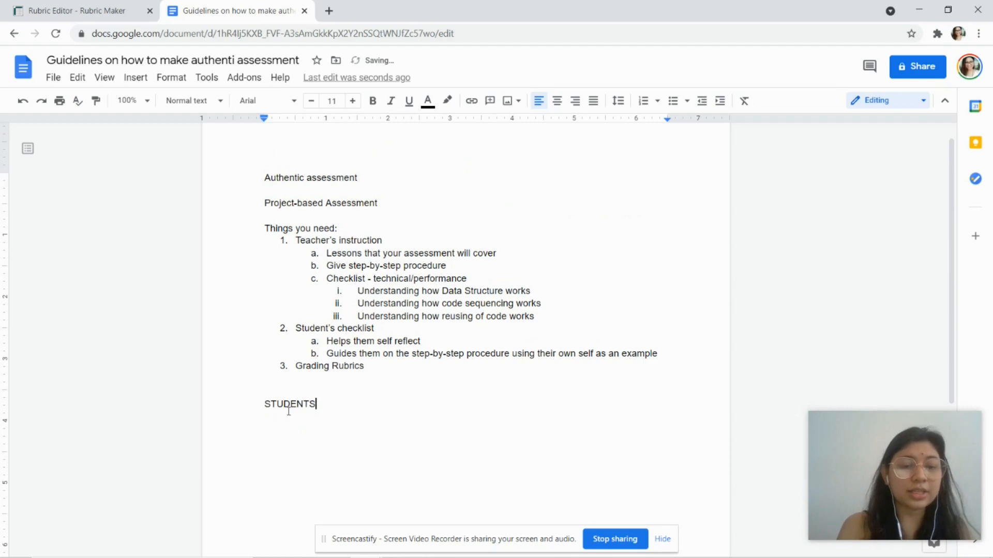
pyautogui.write(' GUIDE')
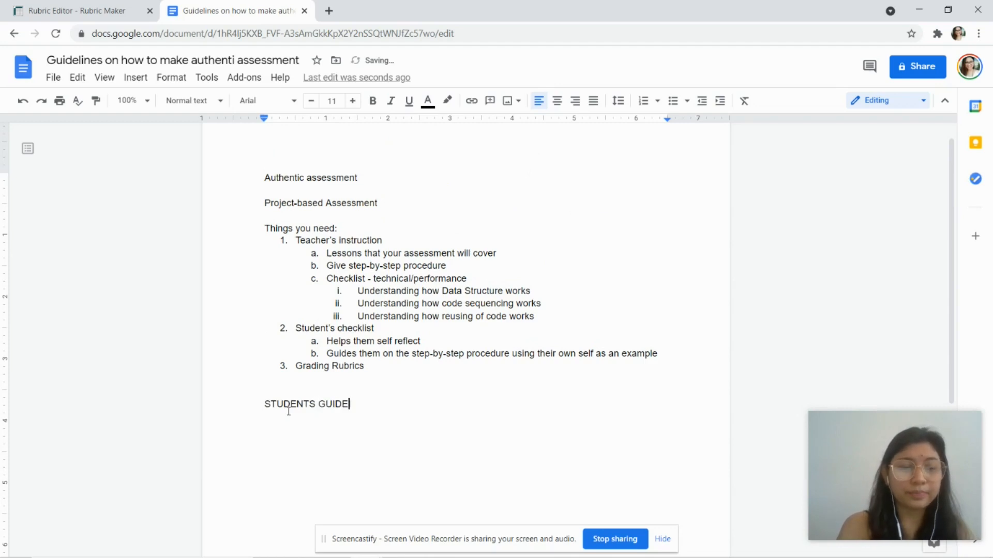
pyautogui.write(':')
pyautogui.press('Return')
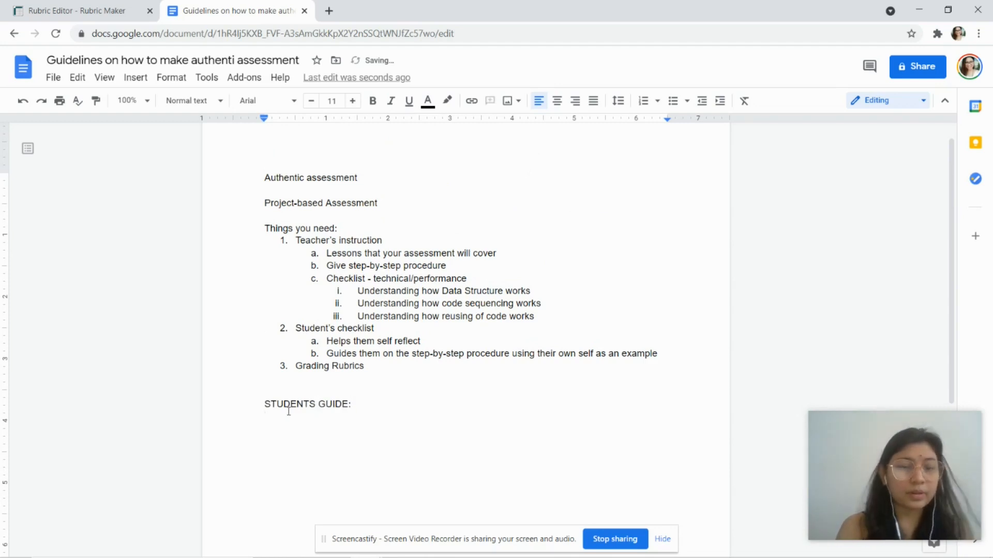
pyautogui.hotkey('ctrl', 'v')
pyautogui.scroll(-3, 517, 424)
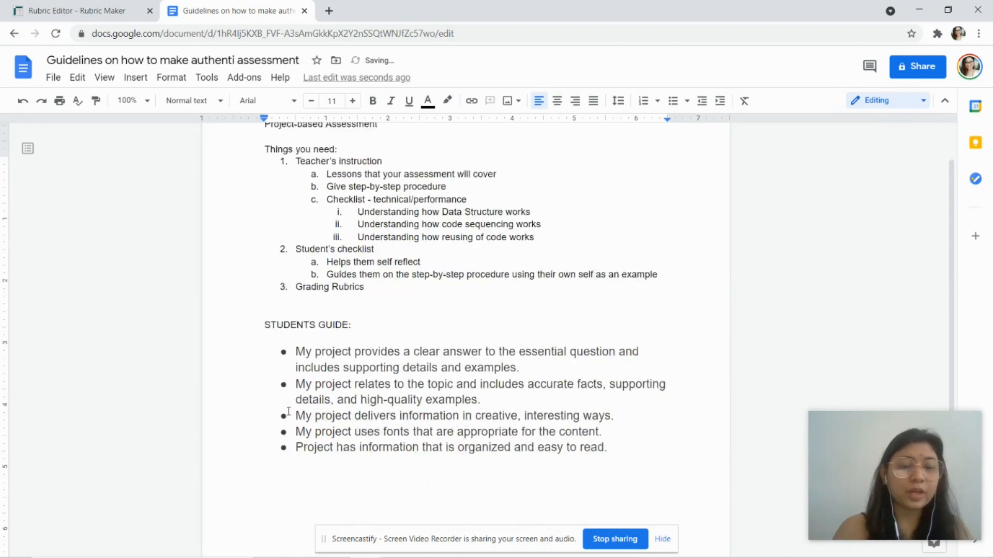
# Step: Select the pasted STUDENTS GUIDE bullets and browse the Insert menu options
pyautogui.click(616, 401)
pyautogui.keyDown('shift'); pyautogui.click(288, 305); pyautogui.keyUp('shift')
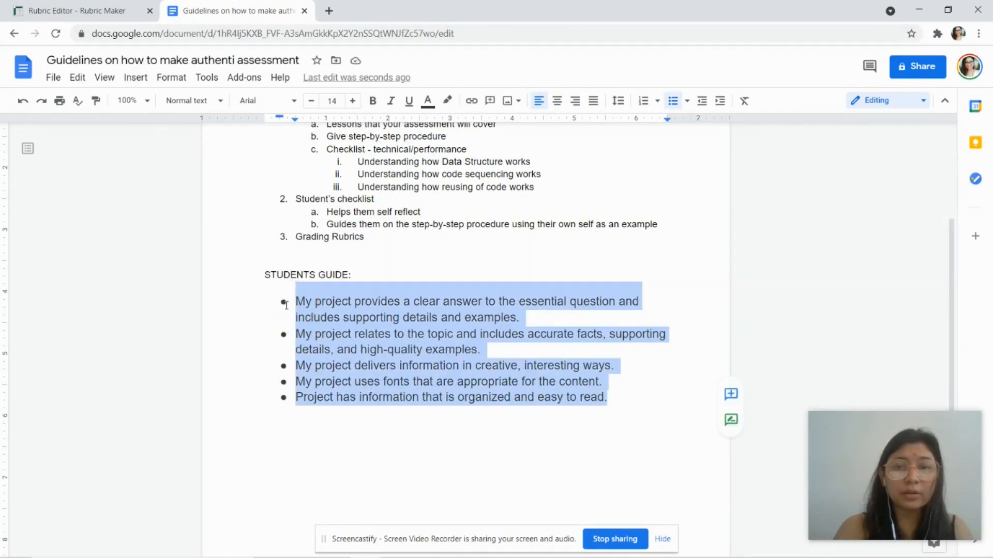
pyautogui.click(286, 305)
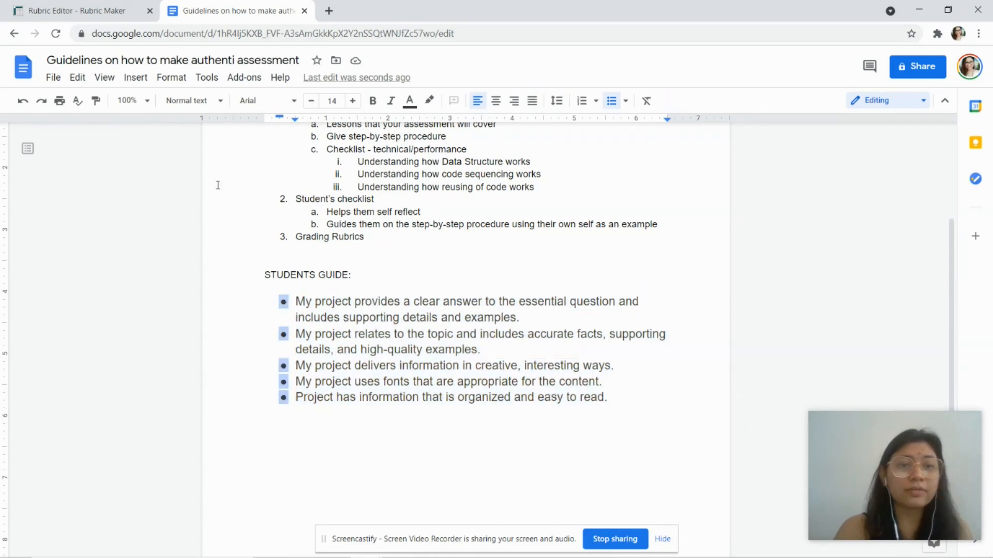
pyautogui.click(146, 78)
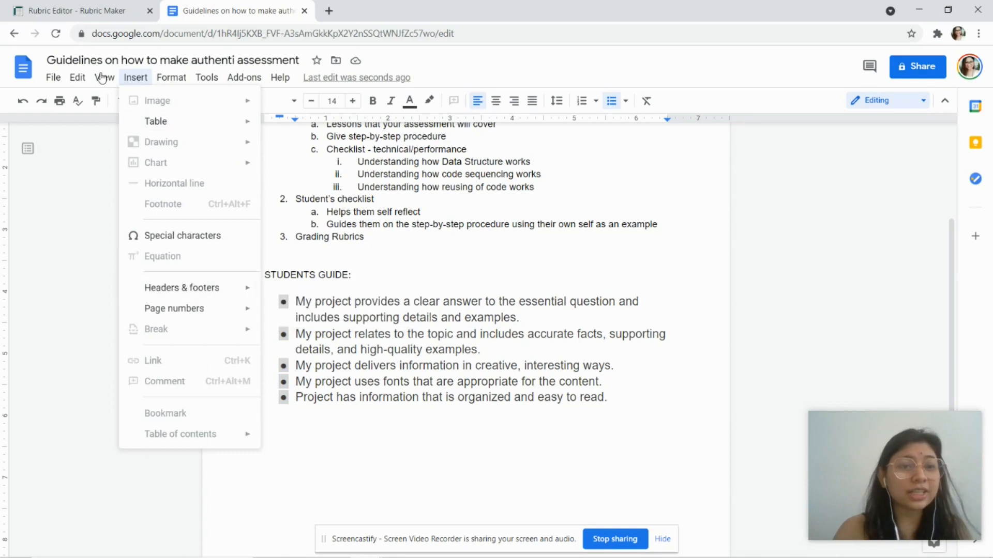
pyautogui.moveTo(171, 79)
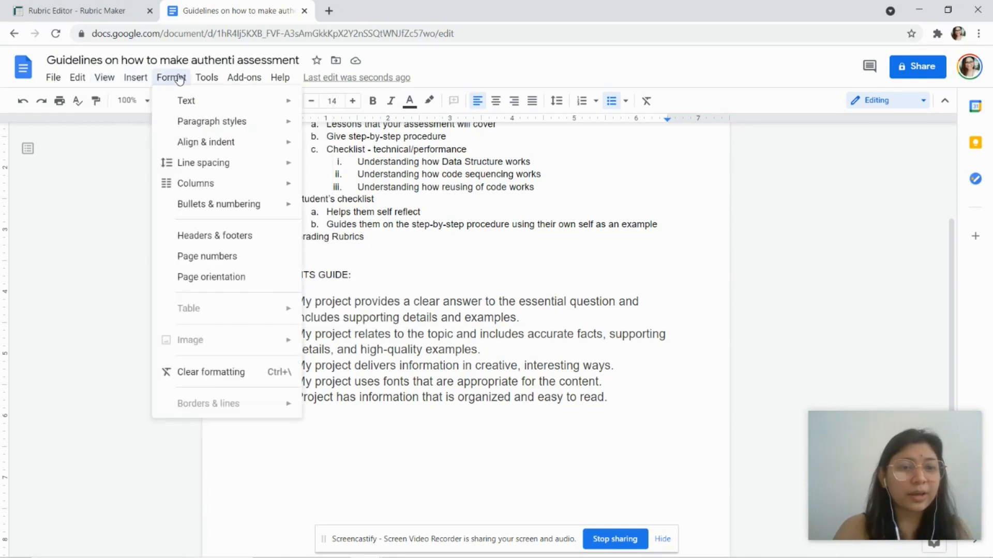
pyautogui.moveTo(214, 80)
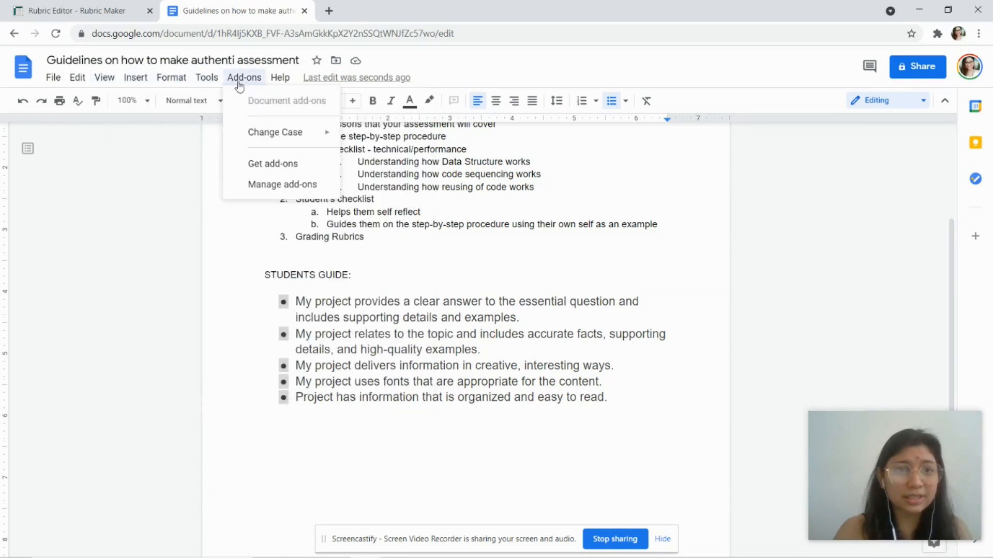
pyautogui.click(302, 316)
# Step: Apply the Normal text style to all five STUDENTS GUIDE bullets
pyautogui.click(298, 301)
pyautogui.keyDown('shift'); pyautogui.click(639, 406); pyautogui.keyUp('shift')
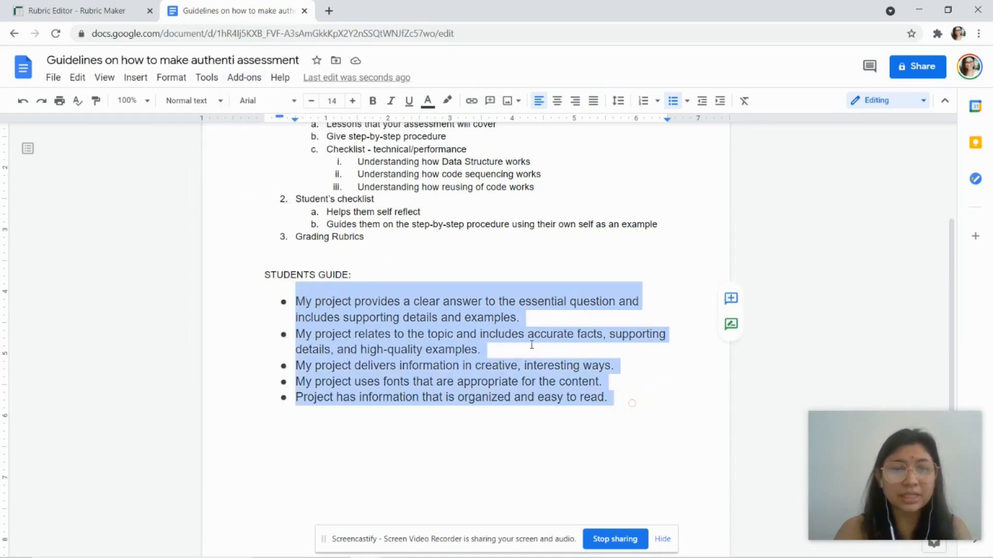
pyautogui.click(191, 100)
pyautogui.click(204, 133)
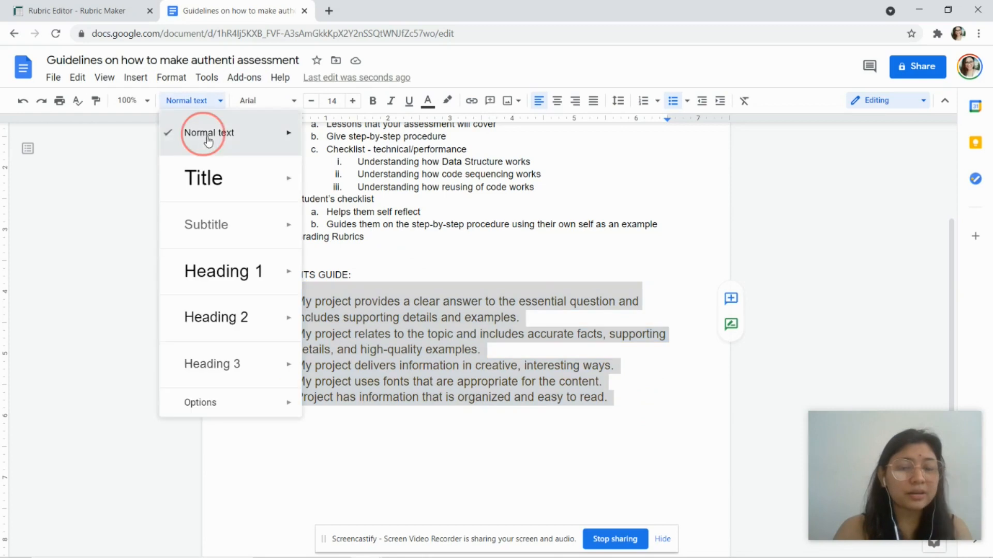
pyautogui.click(378, 361)
pyautogui.click(343, 413)
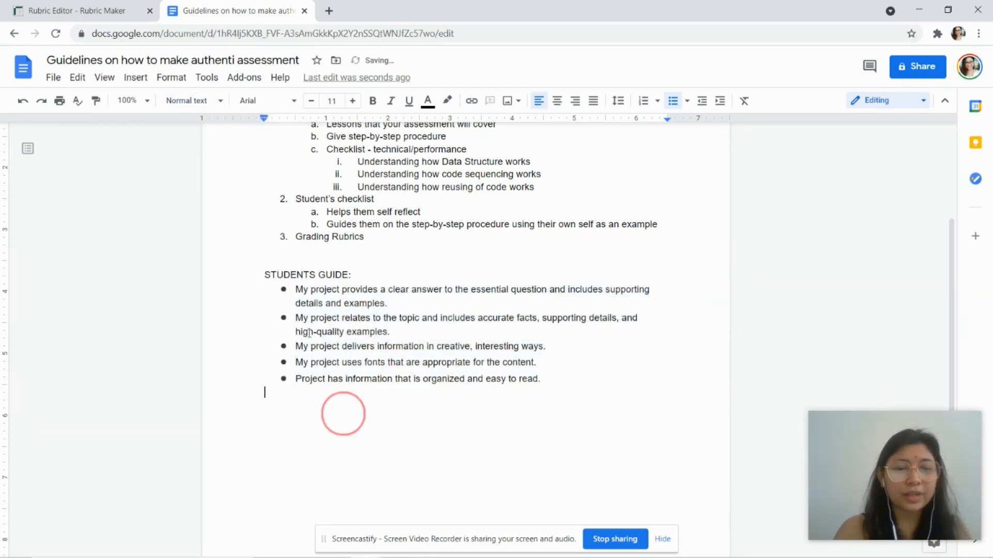
# Step: Add an empty line after the last bullet and return to Rubric Maker
pyautogui.click(295, 293)
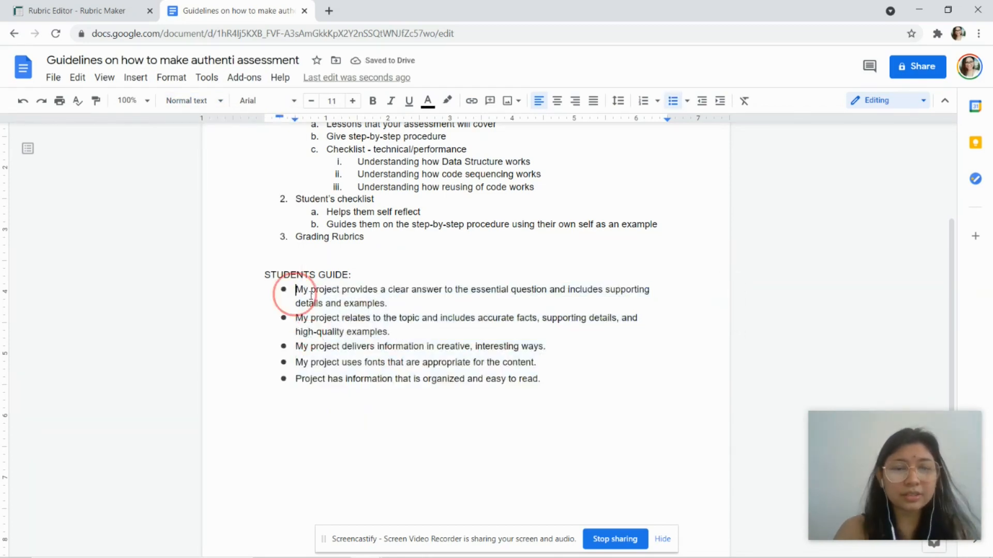
pyautogui.keyDown('shift'); pyautogui.click(541, 379); pyautogui.keyUp('shift')
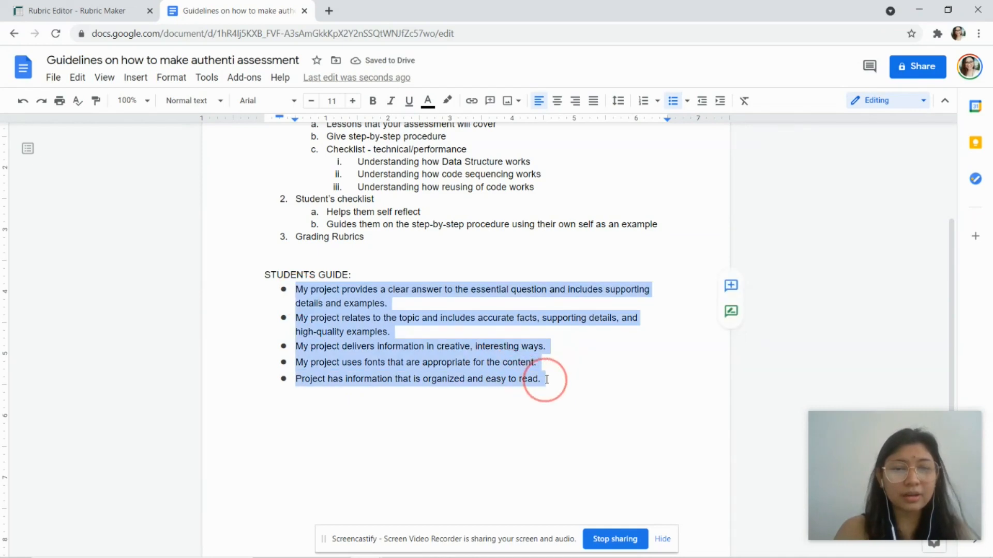
pyautogui.click(549, 379)
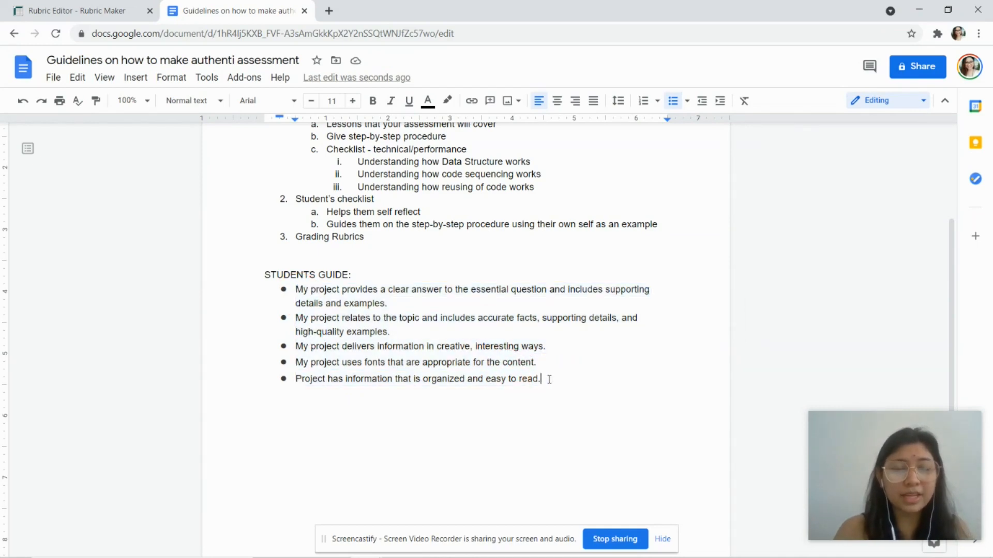
pyautogui.press('Return')
pyautogui.press('Return')
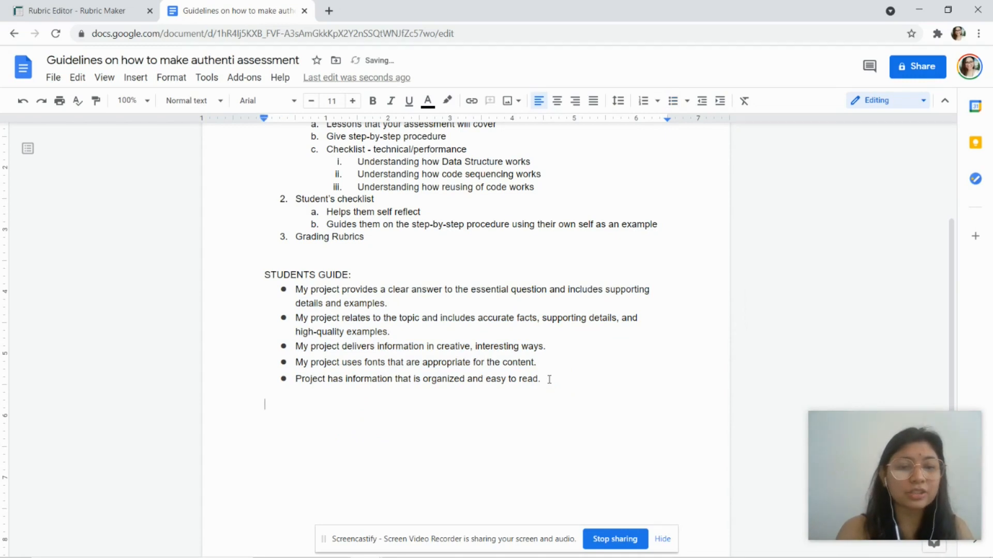
pyautogui.click(105, 13)
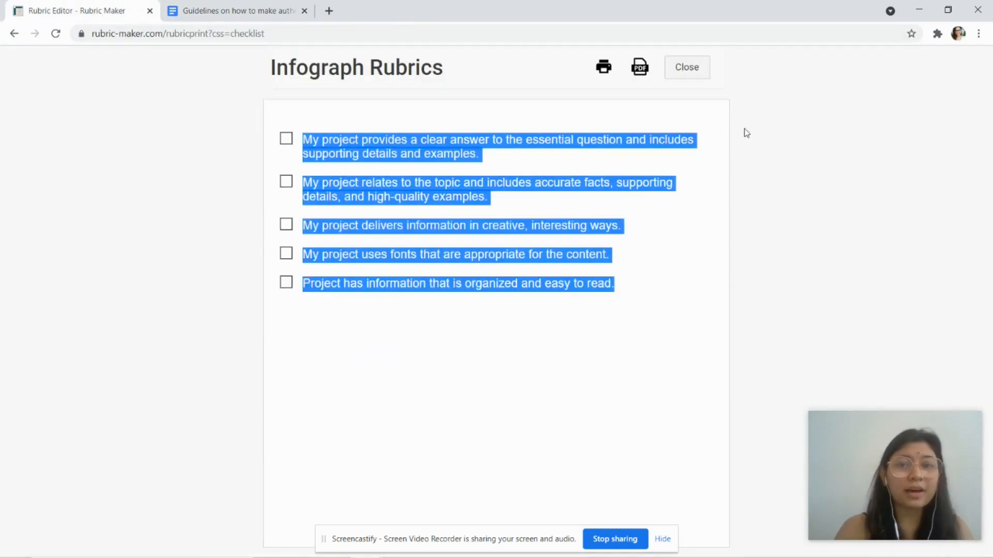
# Step: Swap the checklist print view for the full Infograph Rubrics printout and select its entire table
pyautogui.click(687, 69)
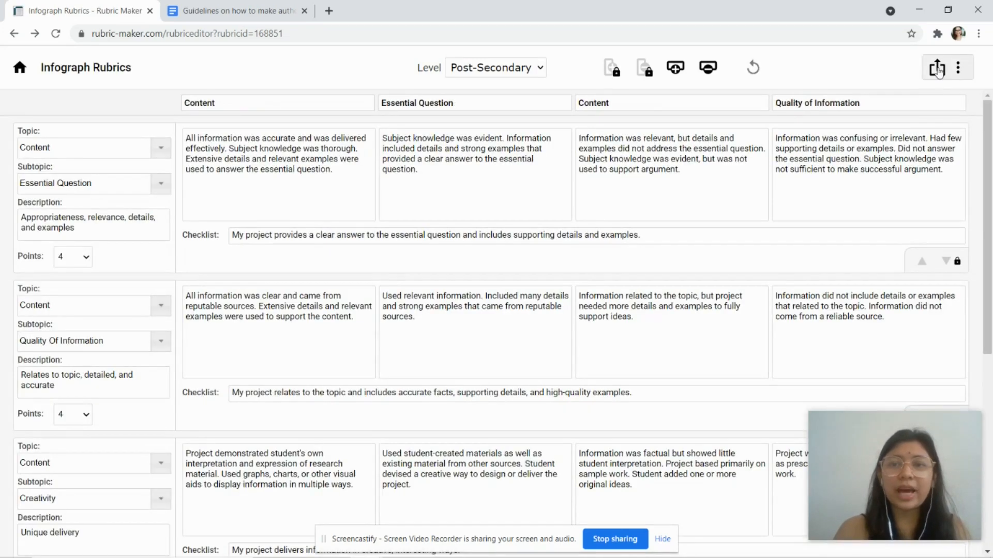
pyautogui.click(937, 68)
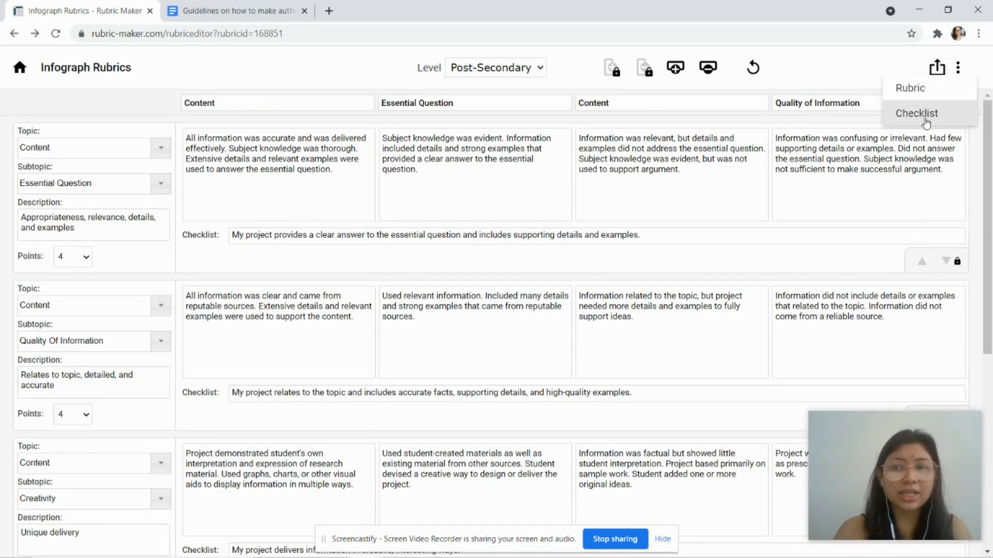
pyautogui.click(910, 88)
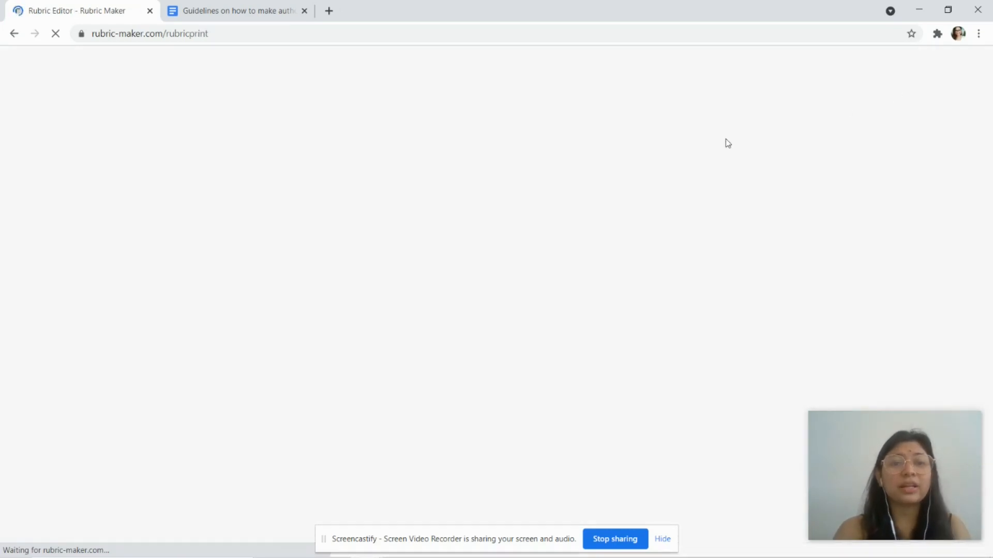
pyautogui.scroll(-2, 450, 181)
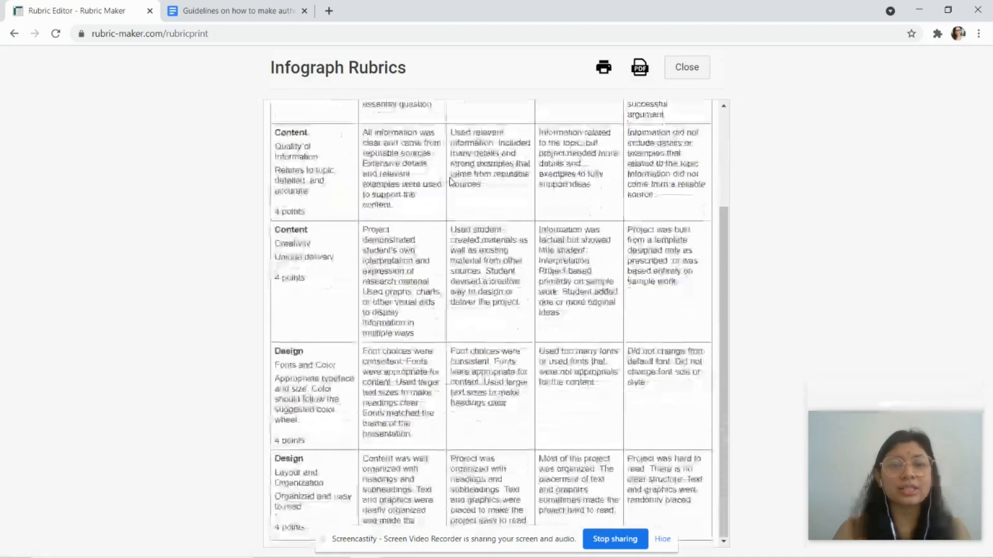
pyautogui.scroll(1, 451, 182)
pyautogui.scroll(1, 451, 182)
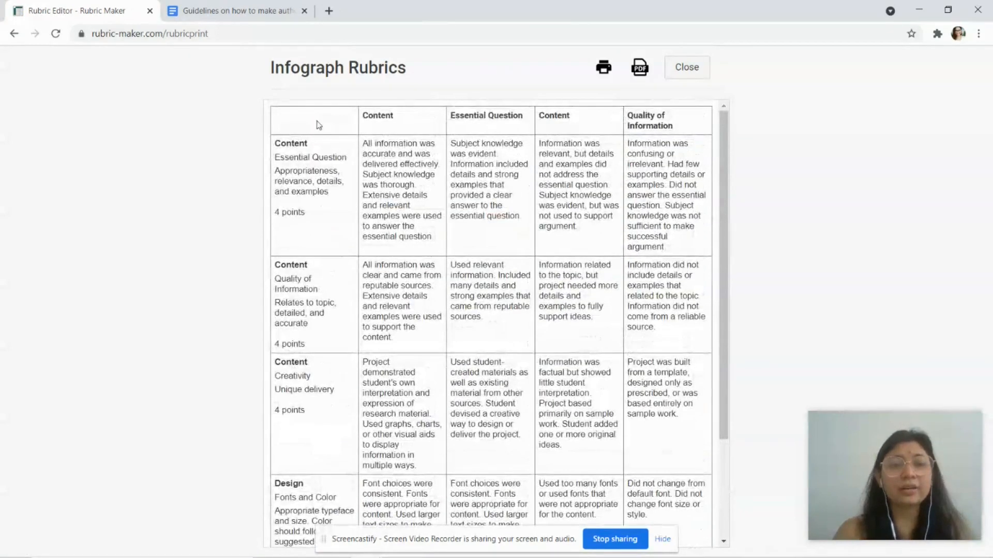
pyautogui.moveTo(327, 124); pyautogui.dragTo(696, 507)
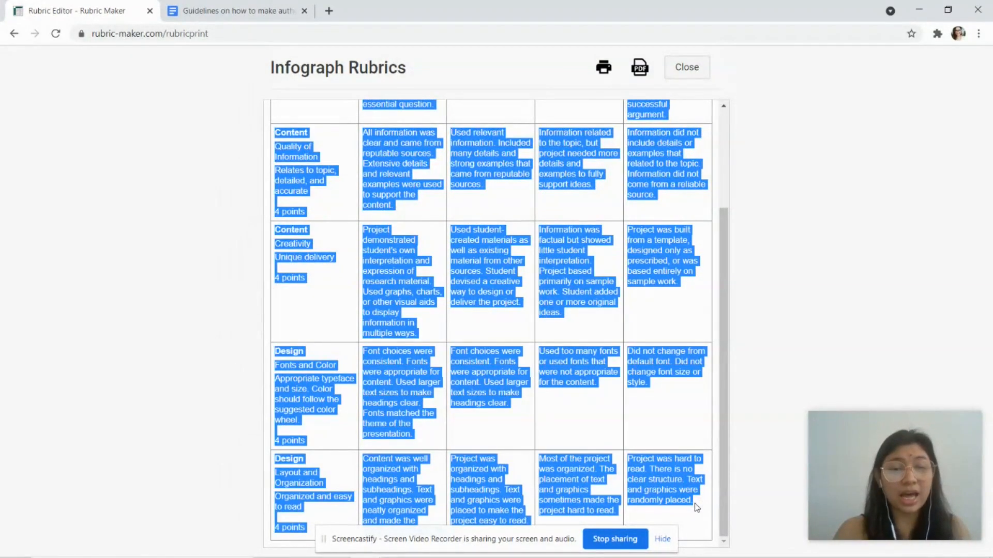
pyautogui.click(237, 10)
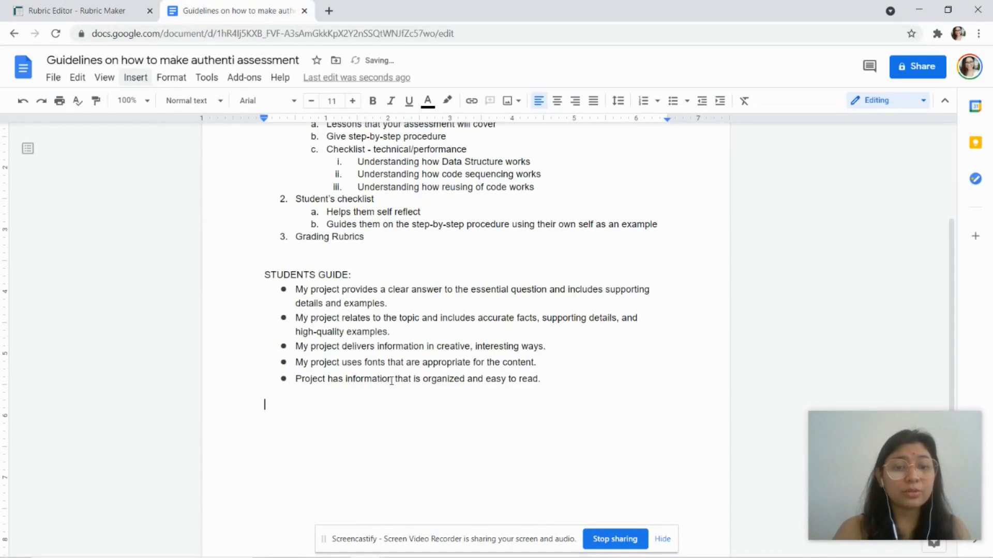
# Step: Add a 'GRADING RUBRICS' heading and paste the rubric table below it
pyautogui.scroll(-2, 391, 380)
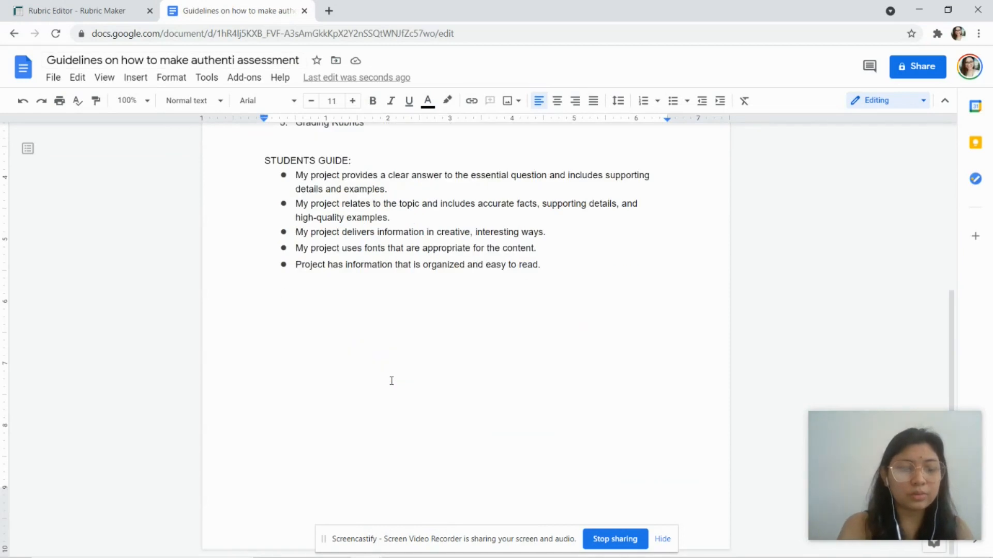
pyautogui.write('GRADING RUBRICS')
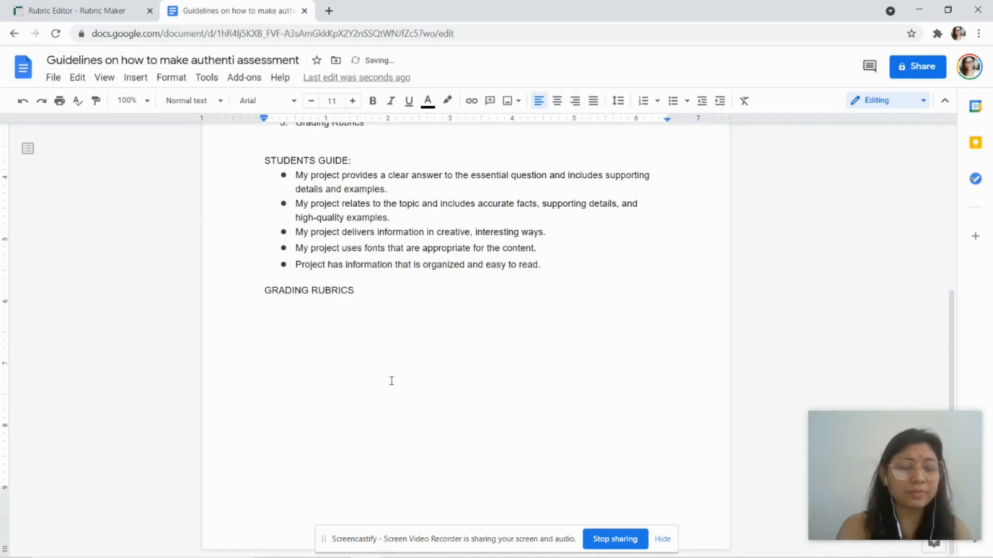
pyautogui.press('Return')
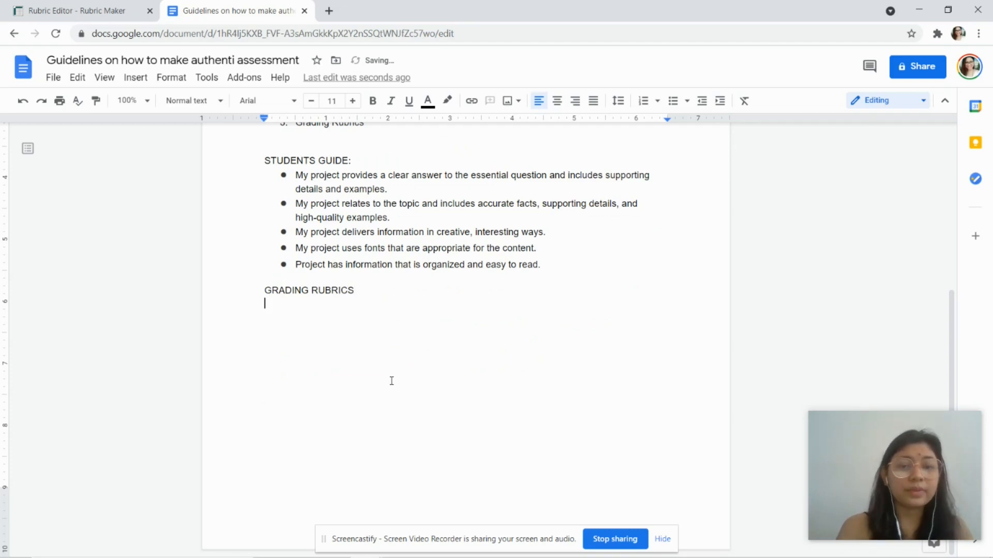
pyautogui.hotkey('ctrl', 'v')
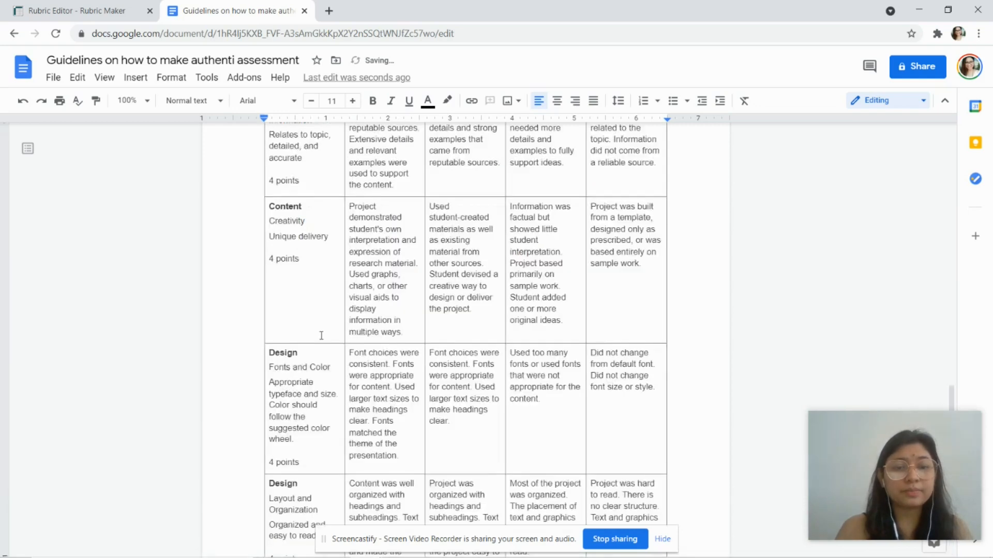
# Step: Delete the header-row text from Content through Quality of Information, then return to Rubric Maker's printout
pyautogui.scroll(3, 402, 332)
pyautogui.scroll(10, 402, 333)
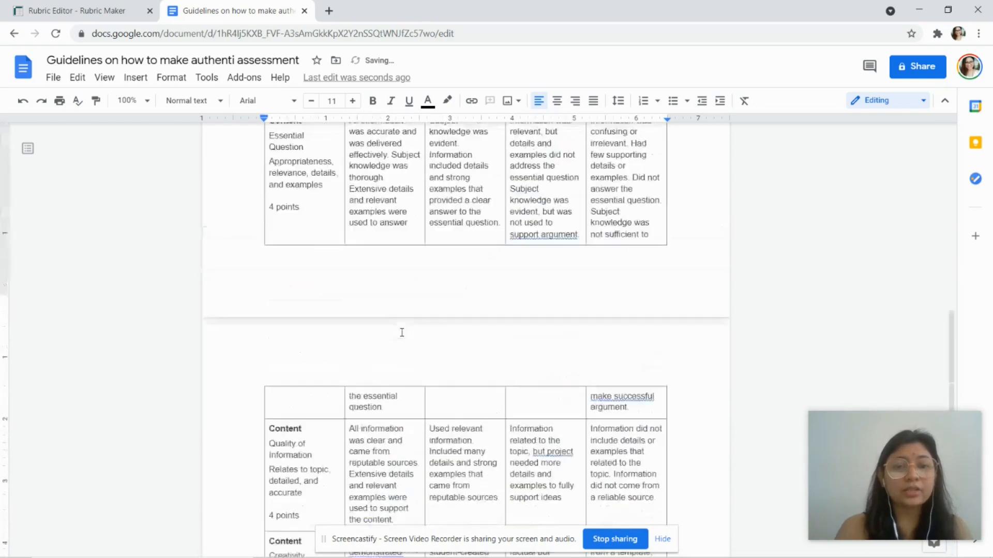
pyautogui.scroll(2, 513, 349)
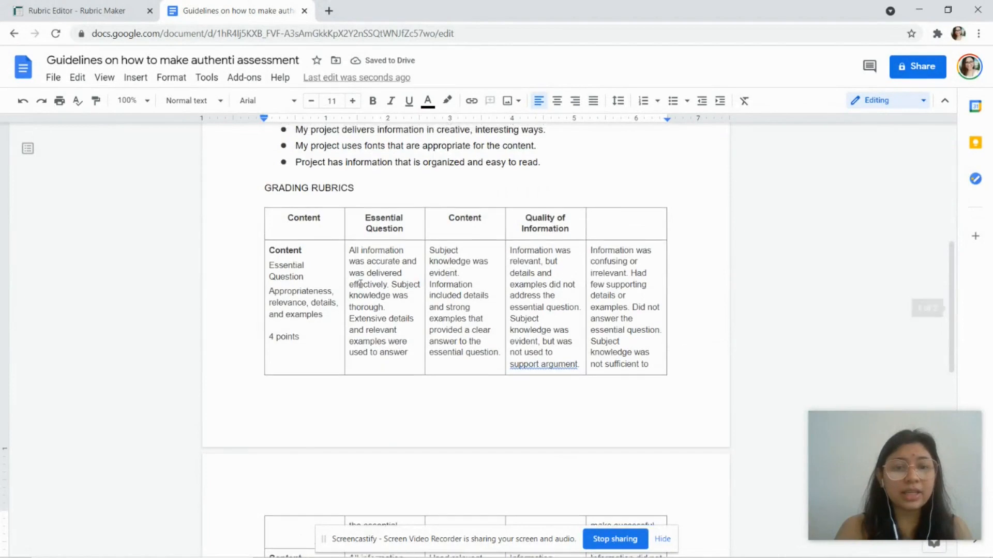
pyautogui.click(324, 301)
pyautogui.click(296, 278)
pyautogui.click(288, 279)
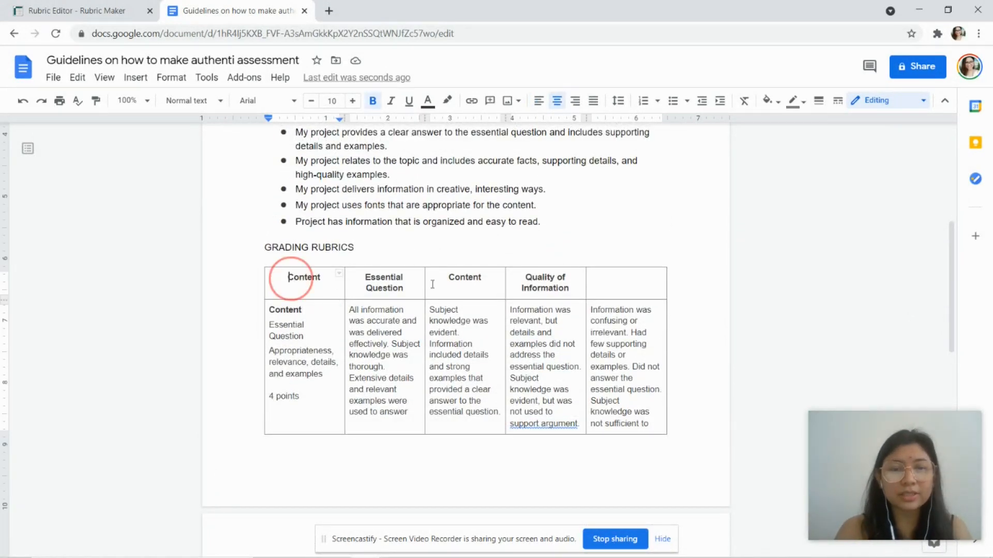
pyautogui.keyDown('shift'); pyautogui.click(559, 289); pyautogui.keyUp('shift')
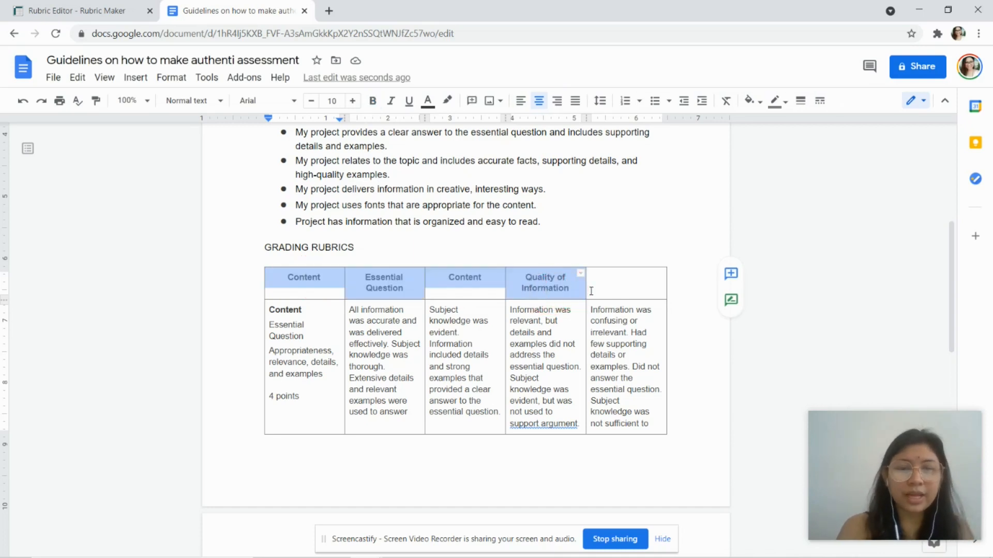
pyautogui.press('BackSpace')
pyautogui.click(111, 6)
pyautogui.click(525, 176)
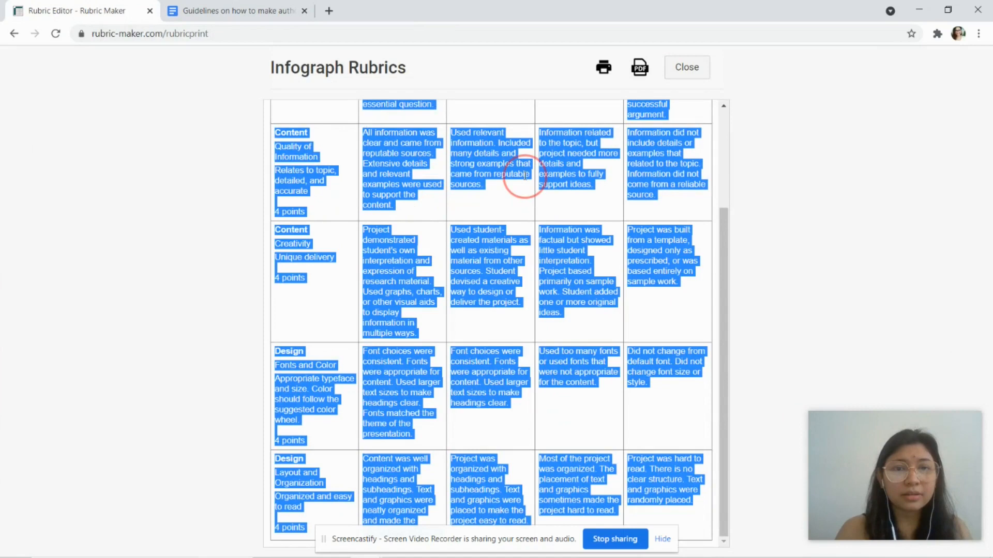
# Step: Rename the first two level headers to 'Exceed Expectation' and 'Meets Expectation', then go back to My Rubrics
pyautogui.scroll(3, 524, 176)
pyautogui.click(687, 67)
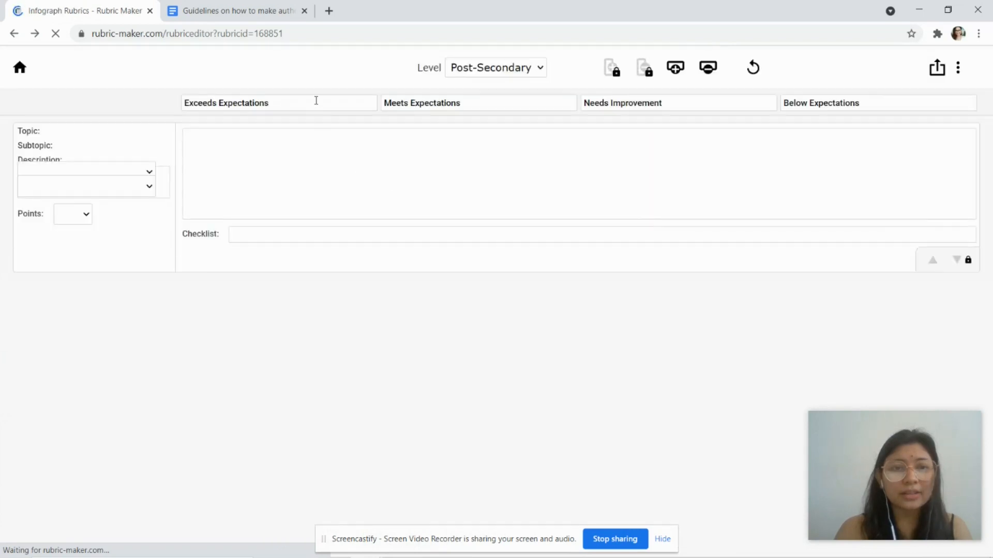
pyautogui.click(123, 74)
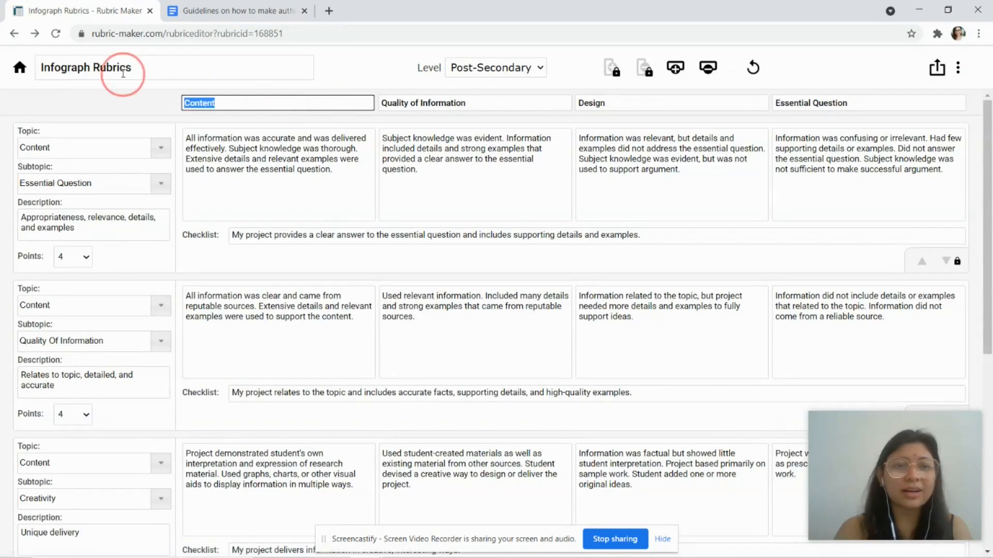
pyautogui.write('eX')
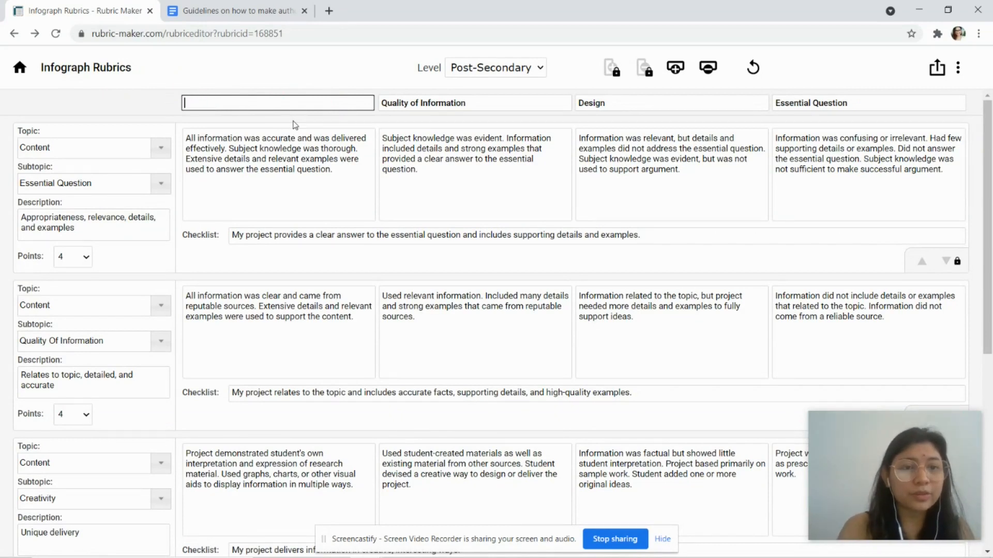
pyautogui.write('ceed')
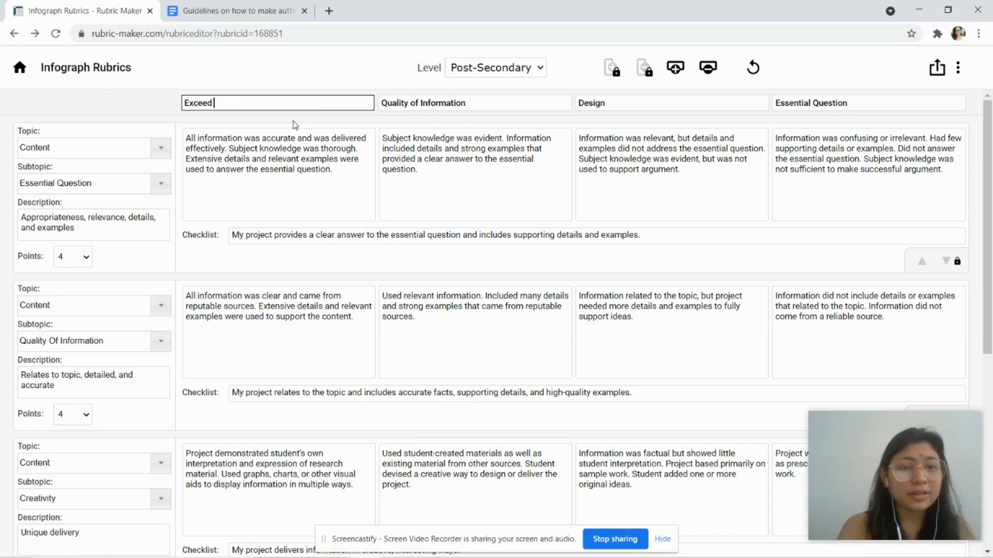
pyautogui.write(' Expectation')
pyautogui.click(470, 102)
pyautogui.moveTo(465, 102); pyautogui.dragTo(372, 98)
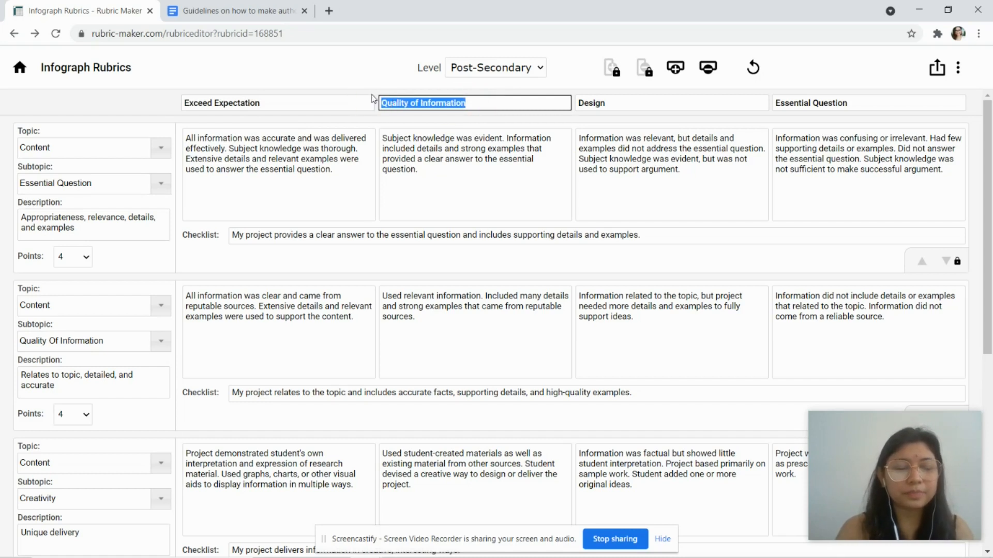
pyautogui.write('Meets')
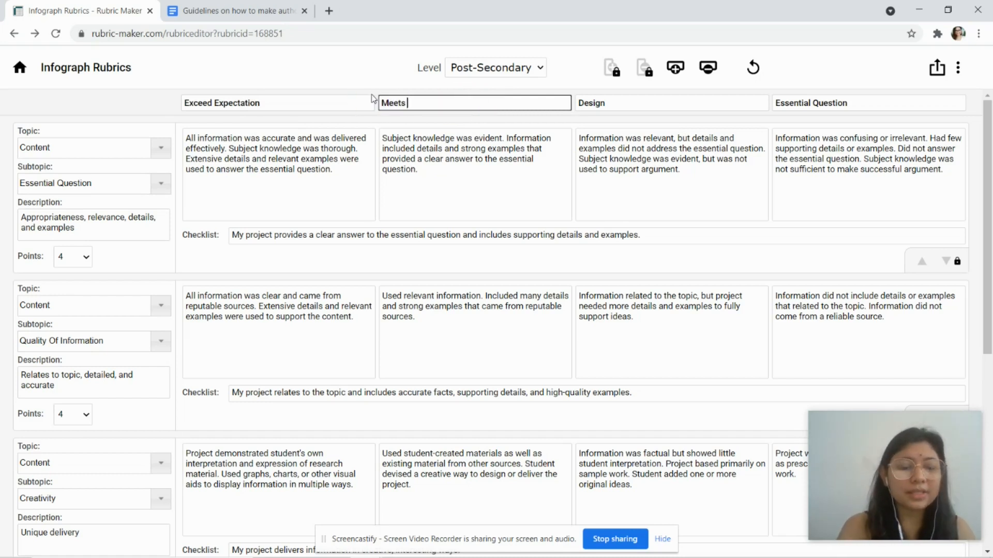
pyautogui.write(' Expectation')
pyautogui.moveTo(683, 102); pyautogui.dragTo(511, 88)
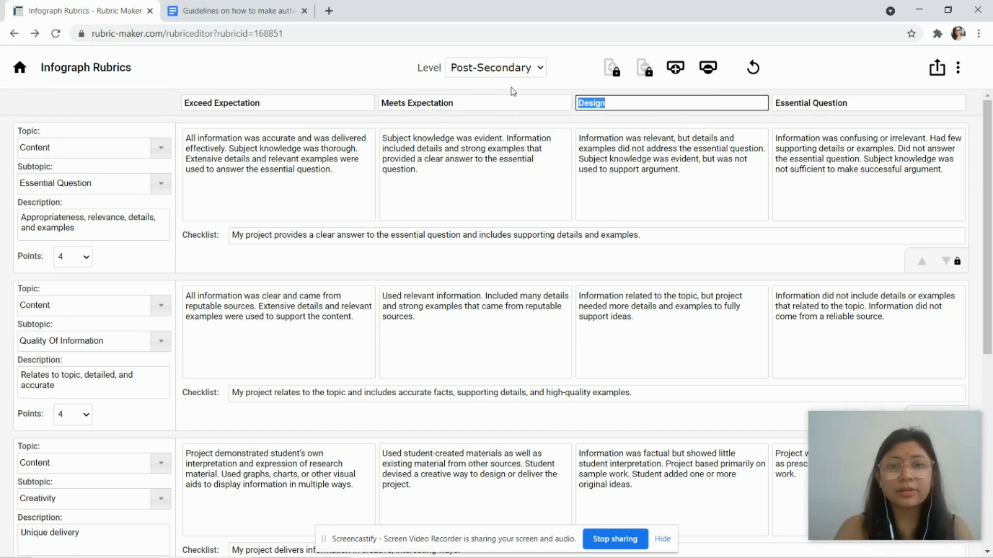
pyautogui.click(21, 68)
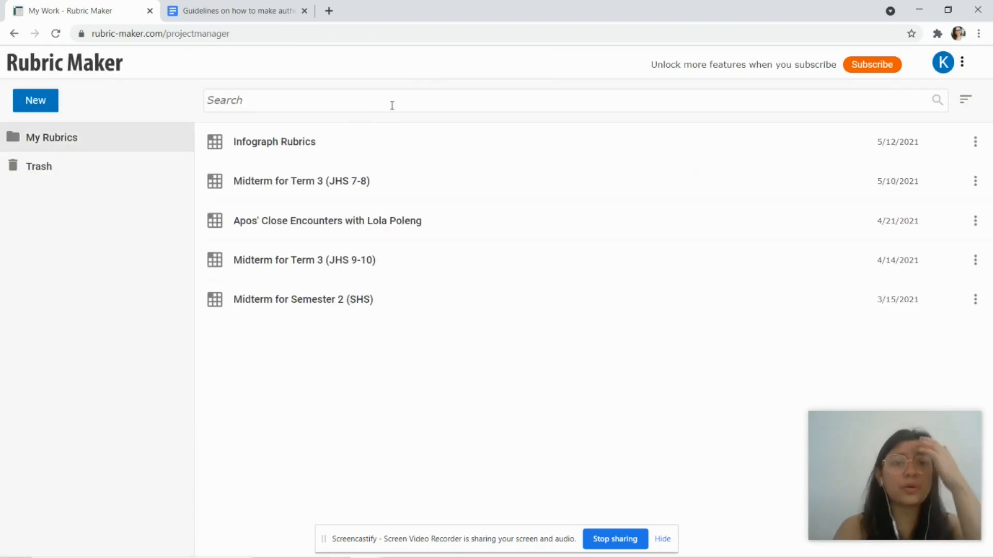
# Step: Create a new blank rubric and select its Exceeds Expectations header text for copying
pyautogui.click(34, 103)
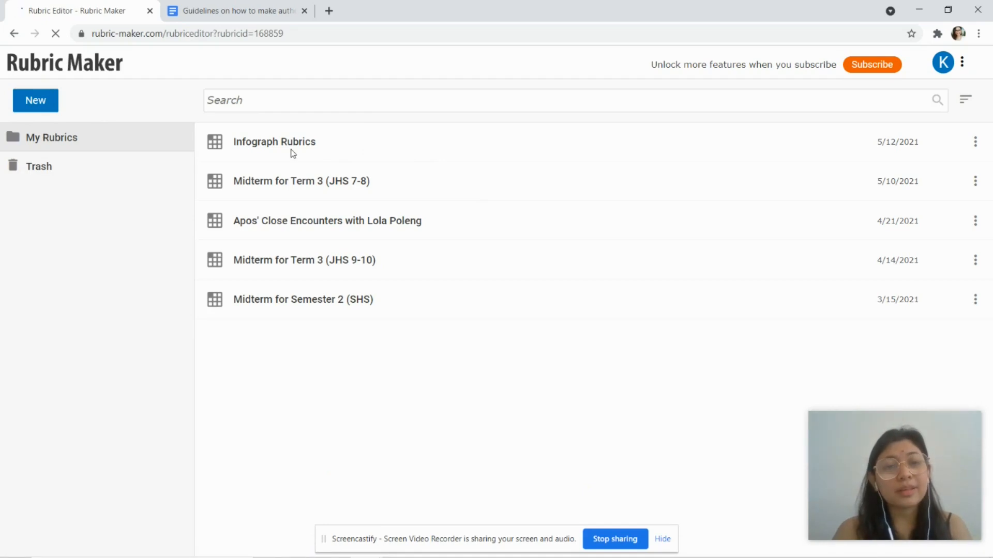
pyautogui.click(283, 103)
pyautogui.click(445, 103)
pyautogui.click(671, 104)
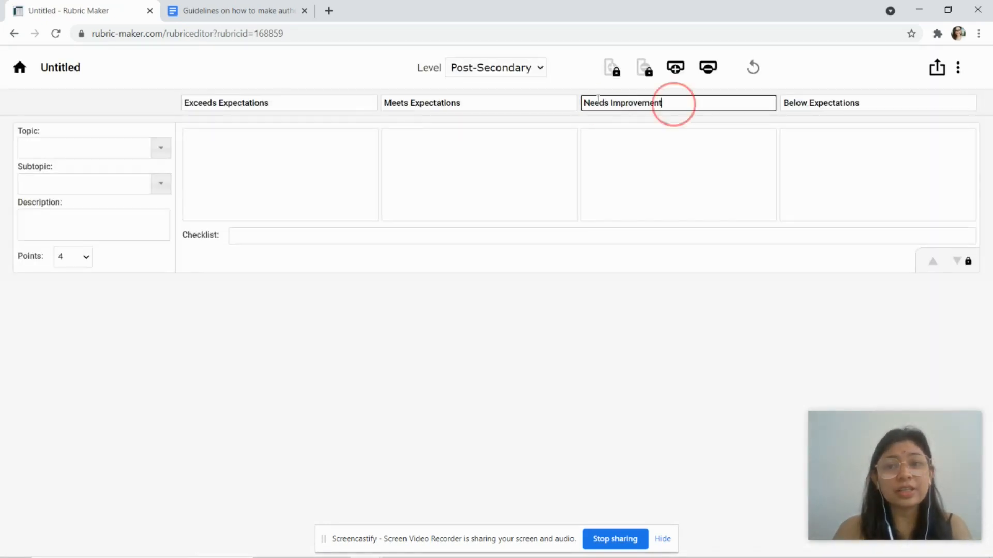
pyautogui.moveTo(673, 103); pyautogui.dragTo(569, 97)
pyautogui.moveTo(286, 103); pyautogui.dragTo(127, 104)
pyautogui.hotkey('ctrl', 'c')
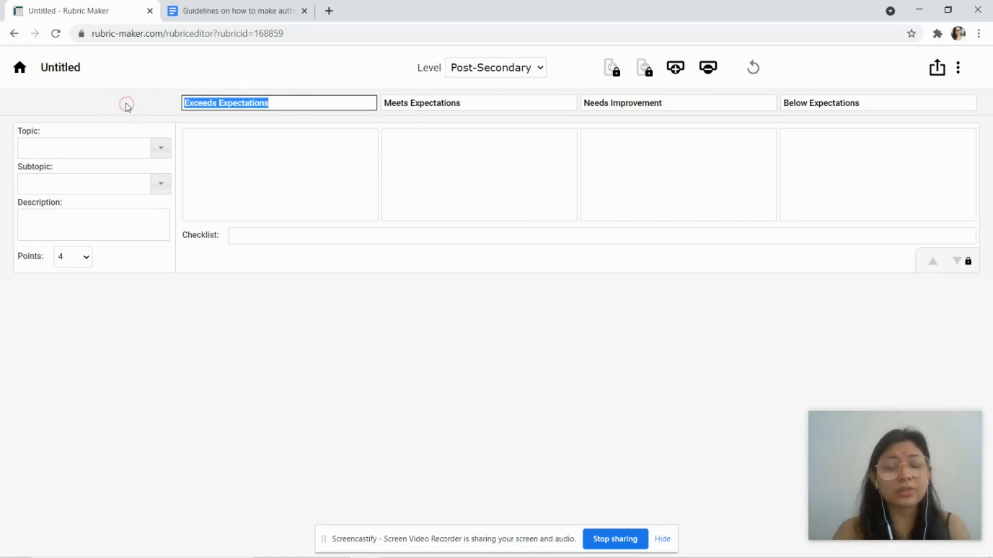
pyautogui.click(189, 10)
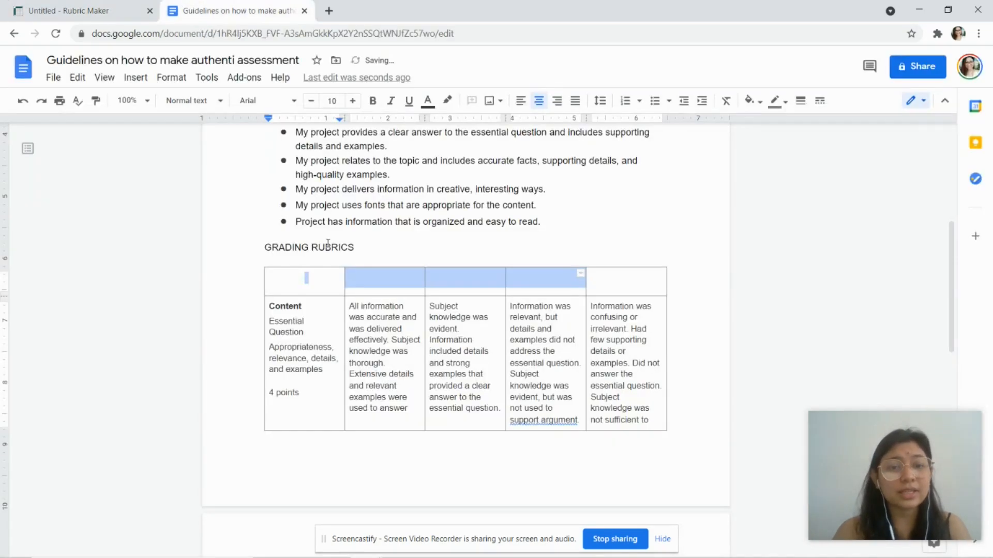
# Step: Paste Exceeds Expectations into the table's header row and bring over Meets Expectations
pyautogui.click(380, 283)
pyautogui.hotkey('ctrl', 'v')
pyautogui.click(86, 10)
pyautogui.click(507, 98)
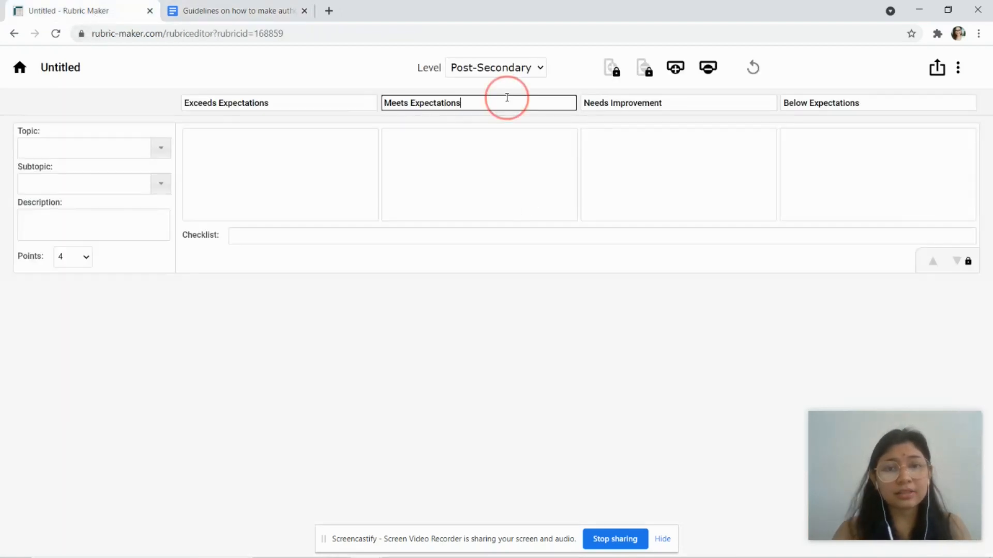
pyautogui.moveTo(506, 97); pyautogui.dragTo(373, 107)
pyautogui.click(241, 11)
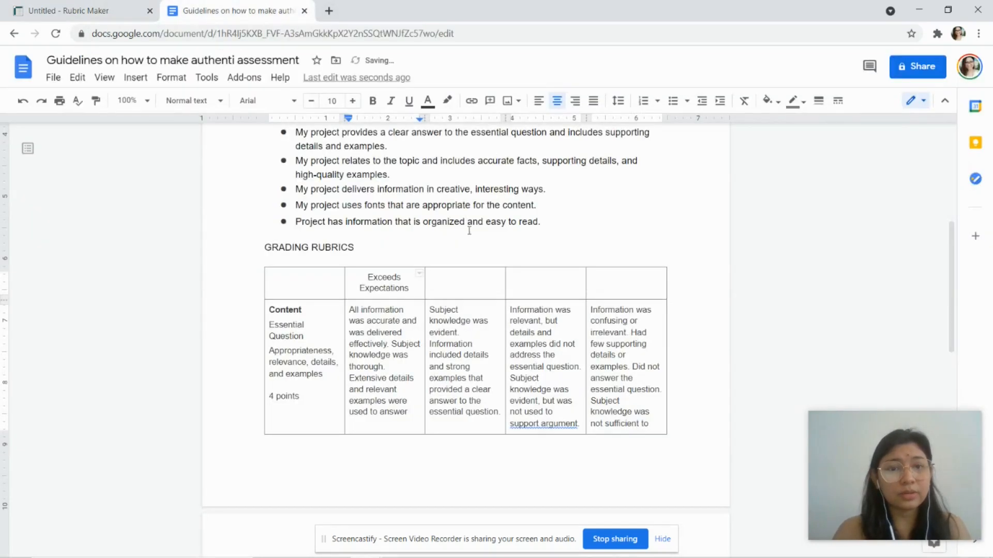
pyautogui.click(457, 287)
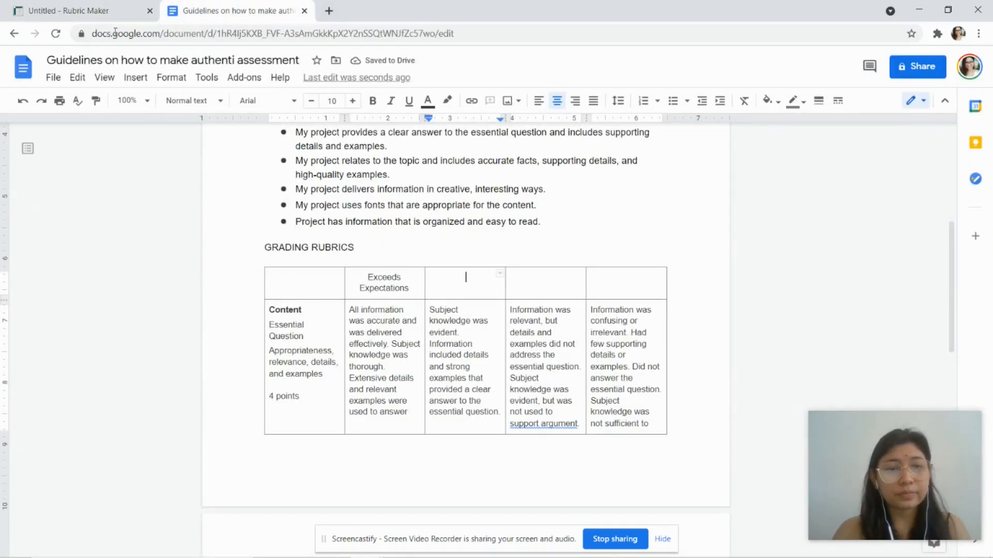
# Step: Copy Needs Improvement and Below Expectations from the new rubric into the last two header cells
pyautogui.click(83, 10)
pyautogui.click(675, 109)
pyautogui.hotkey('ctrl', 'c')
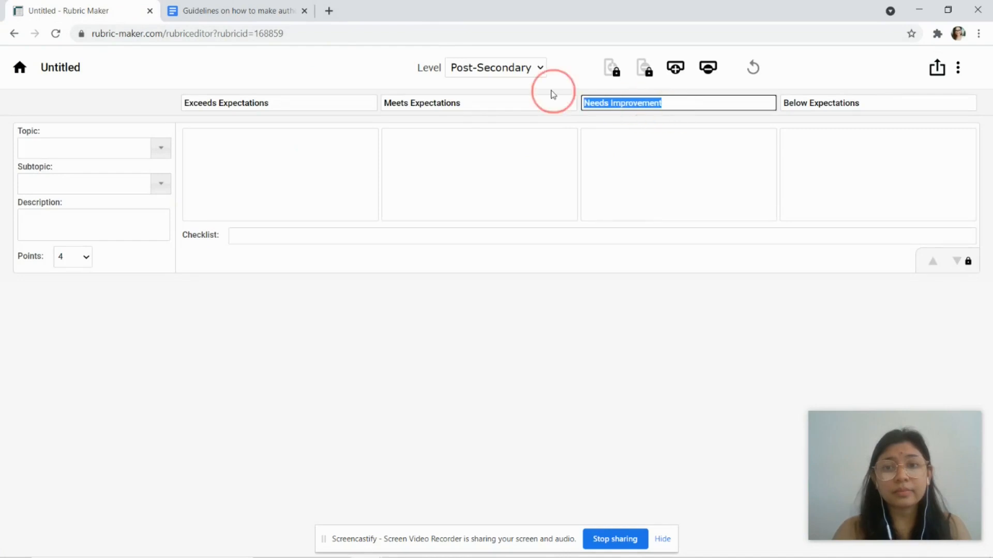
pyautogui.click(238, 10)
pyautogui.click(566, 277)
pyautogui.hotkey('ctrl', 'v')
pyautogui.click(115, 2)
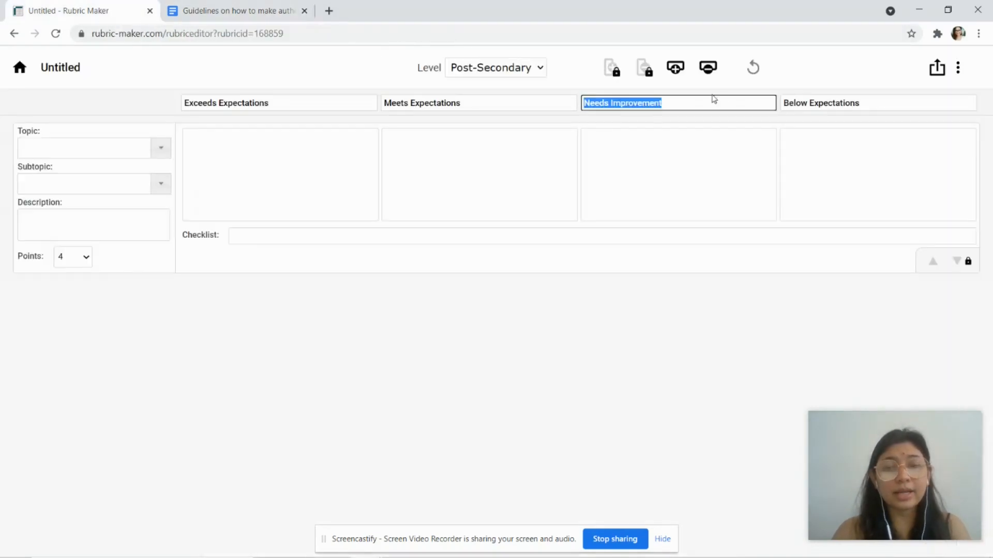
pyautogui.click(809, 107)
pyautogui.moveTo(884, 105); pyautogui.dragTo(632, 100)
pyautogui.hotkey('ctrl', 'c')
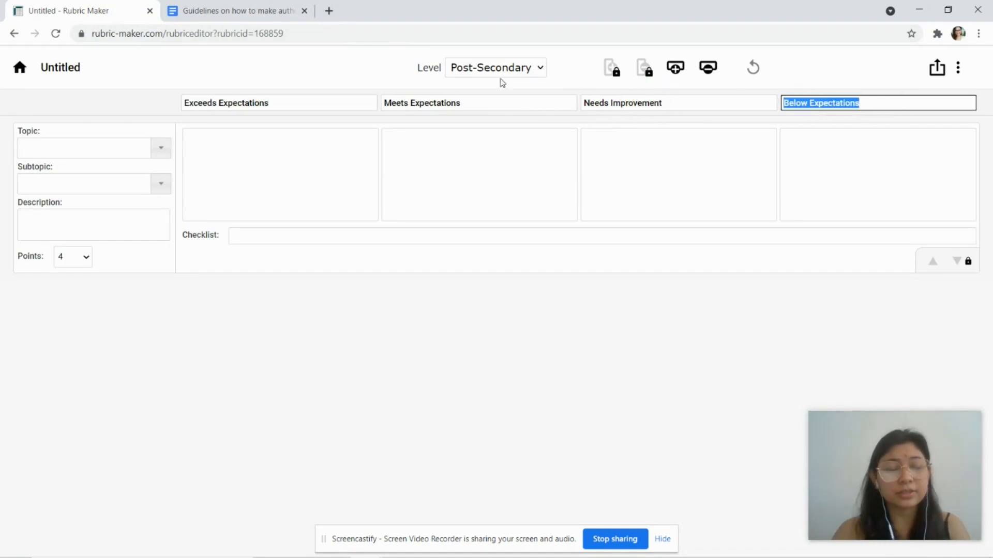
pyautogui.click(227, 17)
pyautogui.click(632, 280)
pyautogui.hotkey('ctrl', 'v')
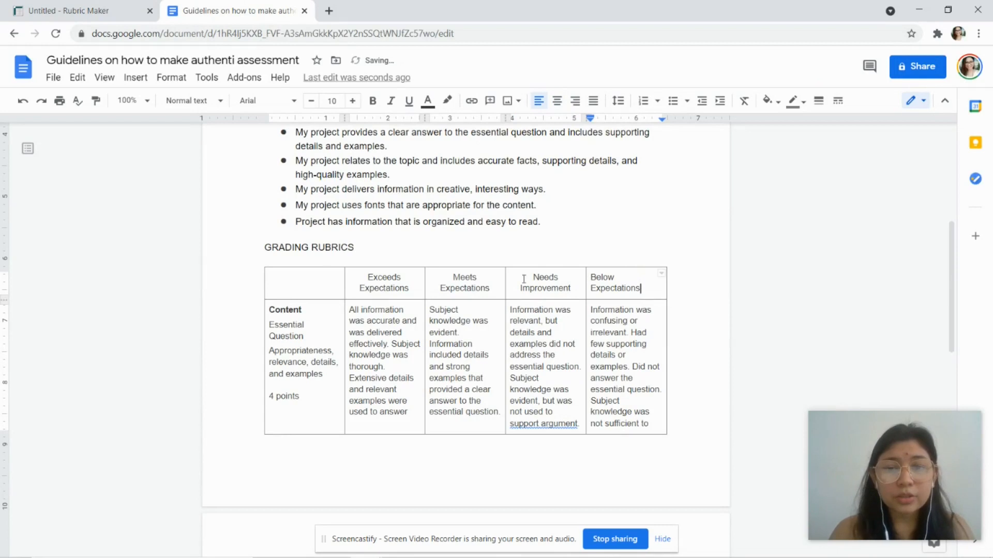
# Step: Center-align the Needs Improvement and Below Expectations header labels
pyautogui.click(557, 103)
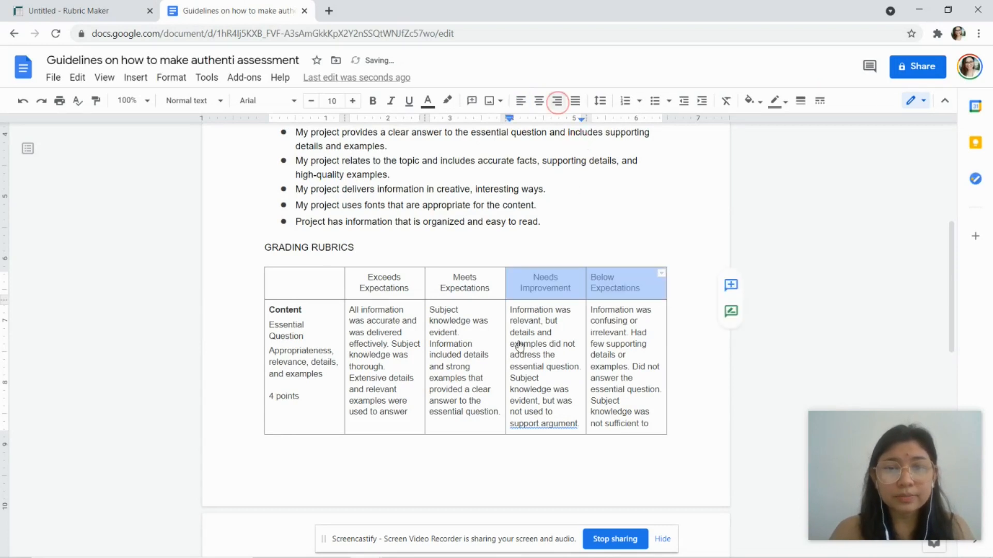
pyautogui.click(546, 347)
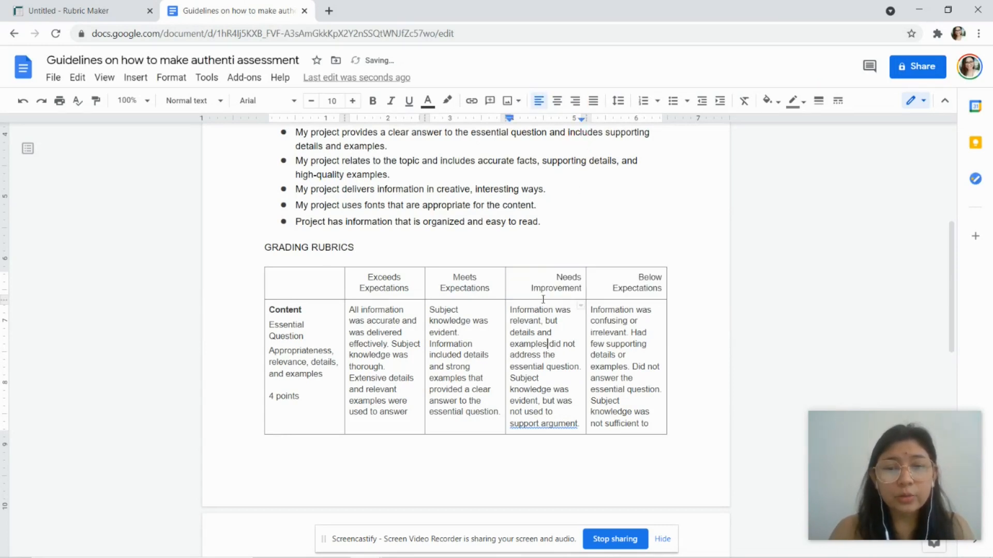
pyautogui.scroll(2, 543, 299)
pyautogui.moveTo(541, 286); pyautogui.dragTo(555, 345)
pyautogui.click(609, 352)
pyautogui.click(539, 102)
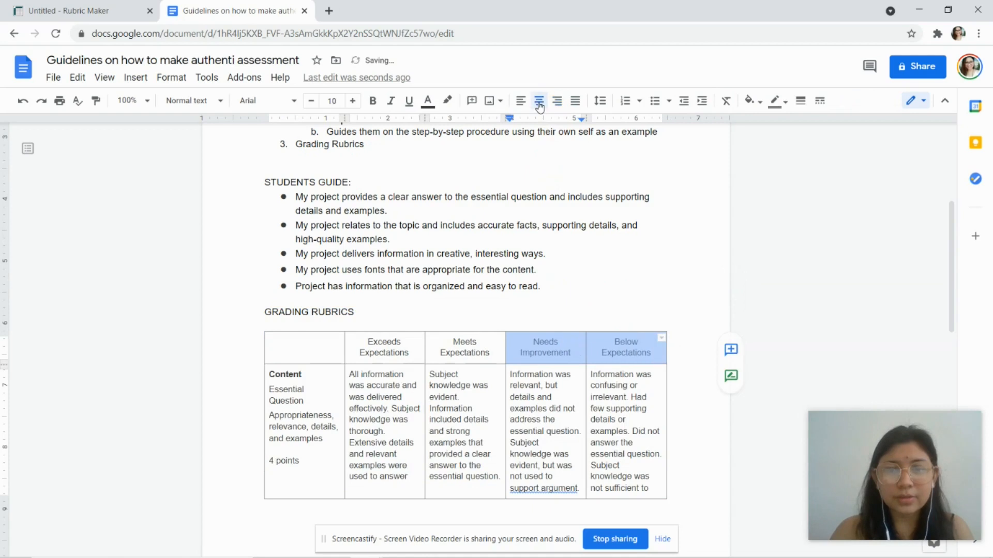
# Step: Make the entire rubric header row bold
pyautogui.click(320, 357)
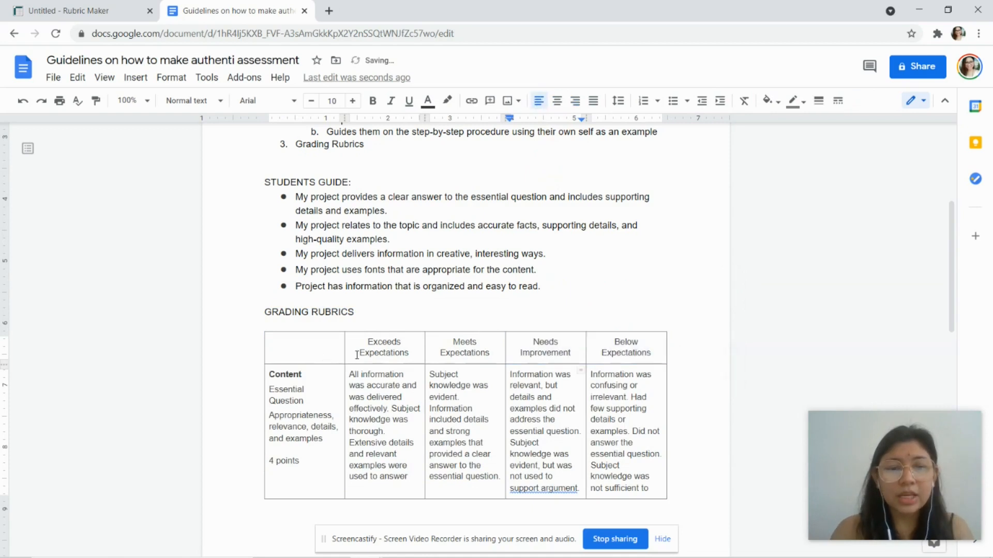
pyautogui.keyDown('shift'); pyautogui.click(649, 351); pyautogui.keyUp('shift')
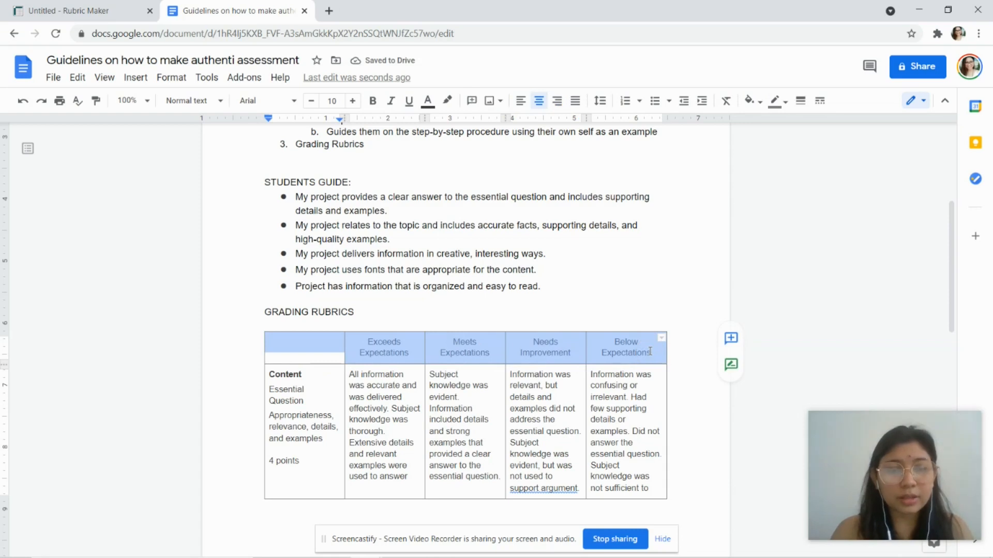
pyautogui.hotkey('ctrl', 'b')
pyautogui.click(527, 416)
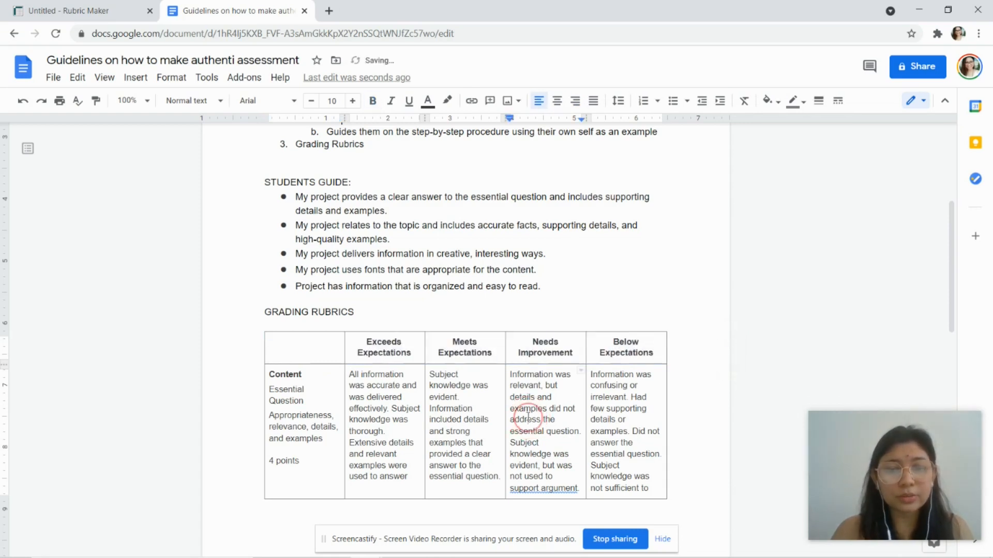
pyautogui.scroll(-1, 527, 417)
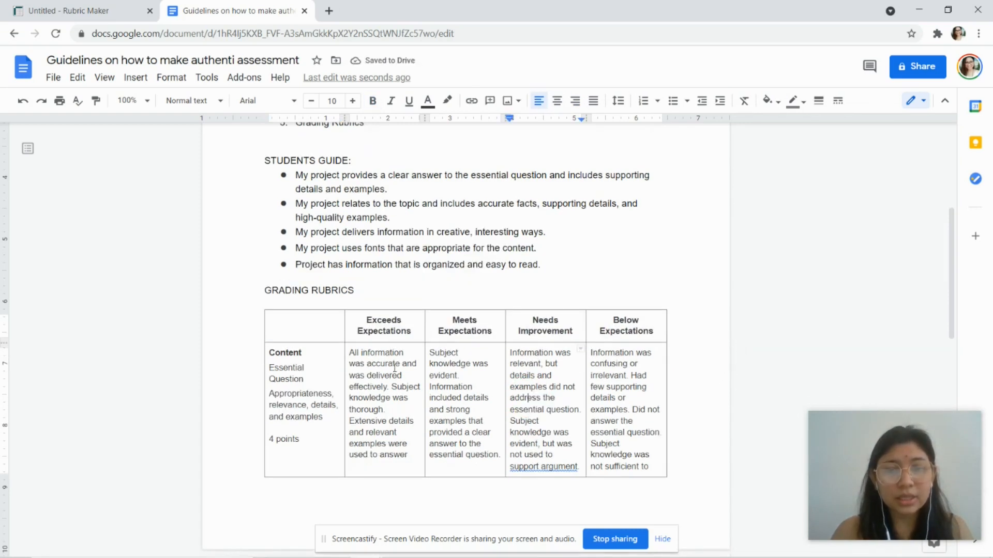
pyautogui.scroll(5, 317, 307)
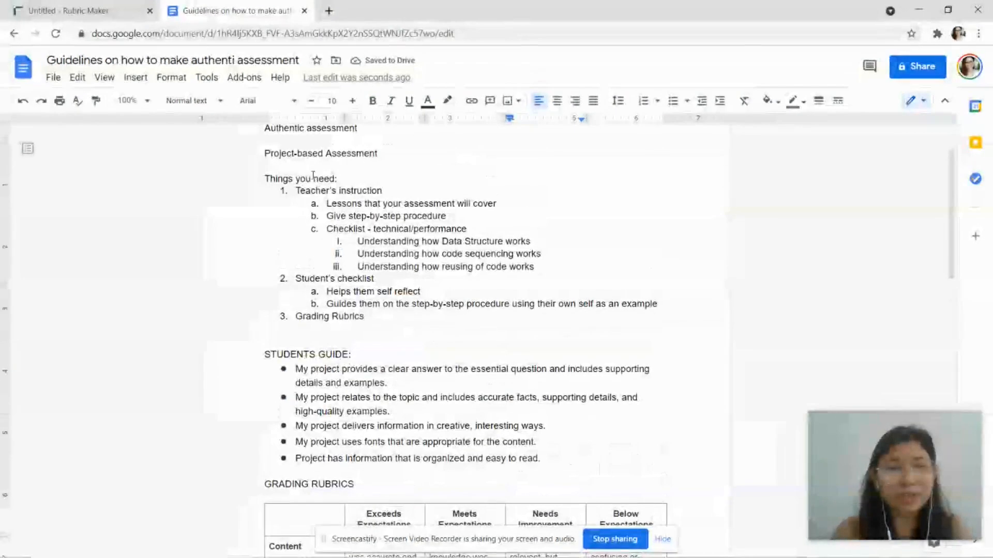
pyautogui.moveTo(393, 318); pyautogui.dragTo(263, 127)
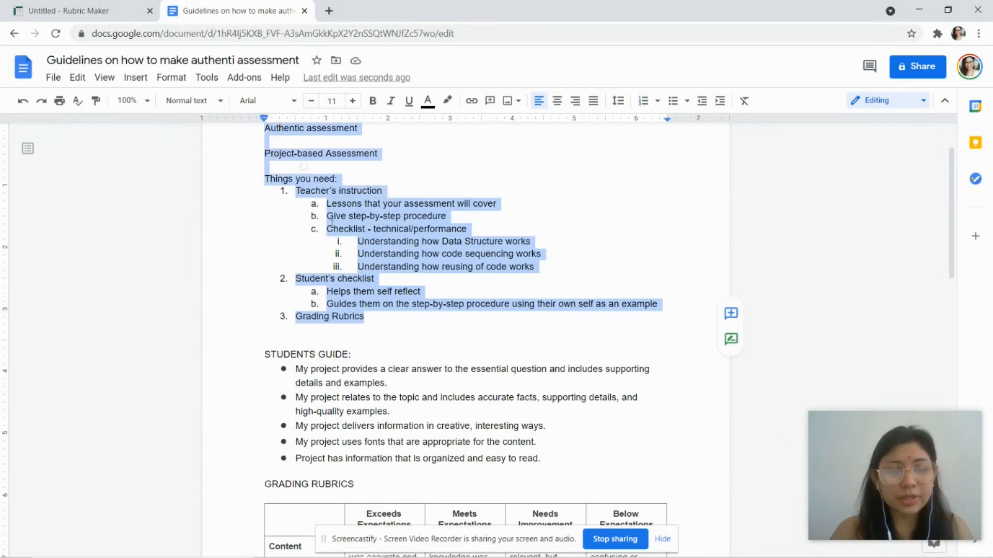
# Step: Insert blank lines above STUDENTS GUIDE until the heading starts at the top of page 2
pyautogui.click(337, 338)
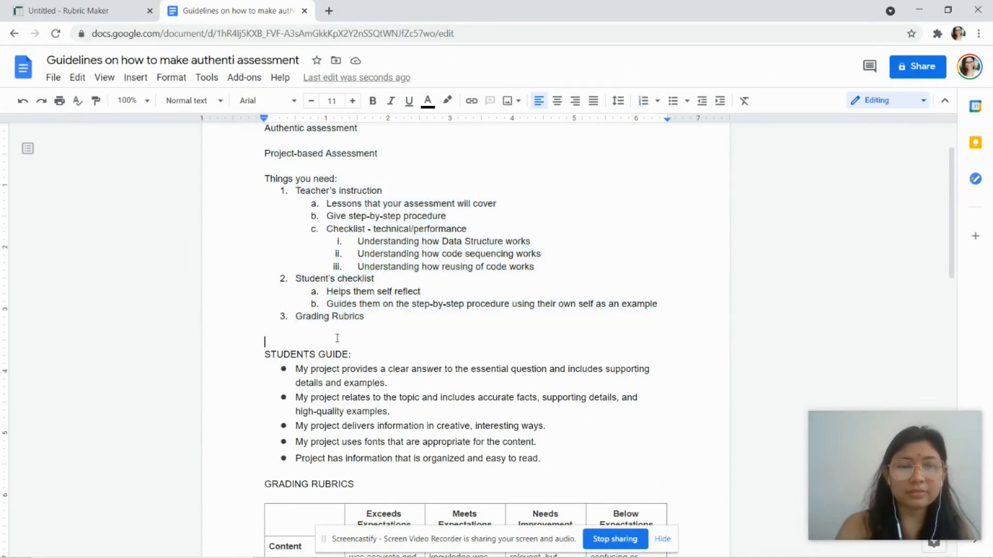
pyautogui.press('Return')
pyautogui.press('Return')
pyautogui.press('Return')
pyautogui.press('Return')
pyautogui.press('Return')
pyautogui.press('Return')
pyautogui.scroll(-4, 377, 315)
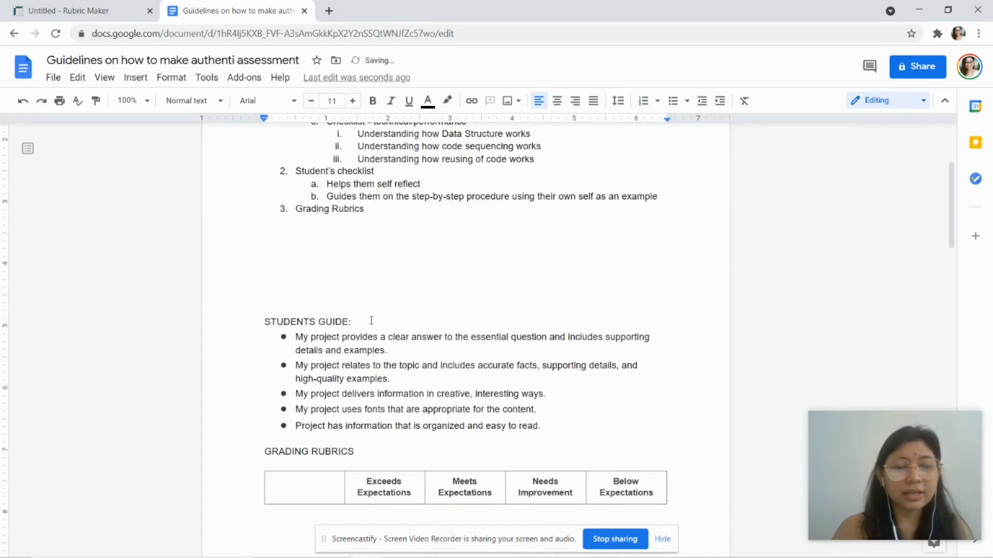
pyautogui.press('Return')
pyautogui.press('Return')
pyautogui.press('Return')
pyautogui.press('Return')
pyautogui.press('Return')
pyautogui.press('Return')
pyautogui.press('Return')
pyautogui.press('Return')
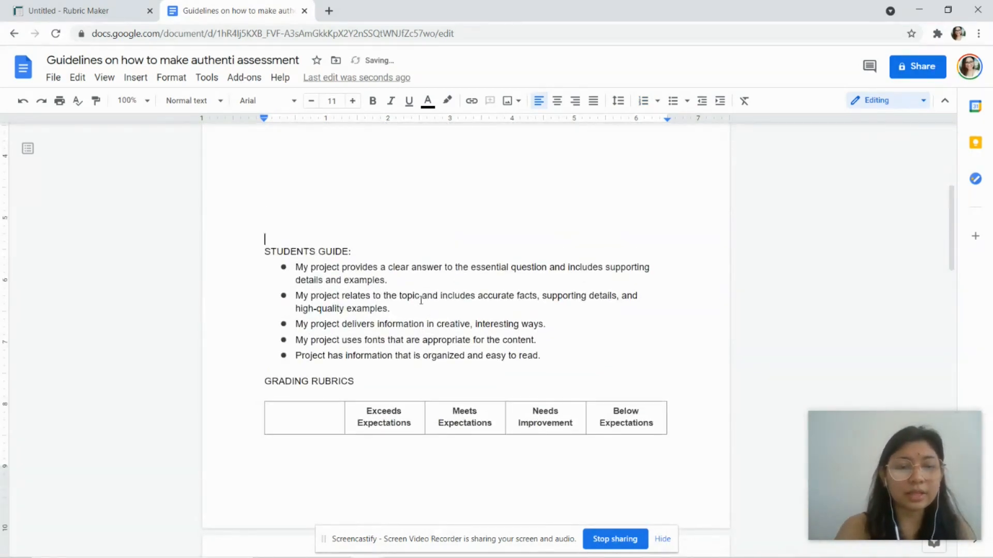
pyautogui.press('Return')
pyautogui.press('Return')
pyautogui.press('Return')
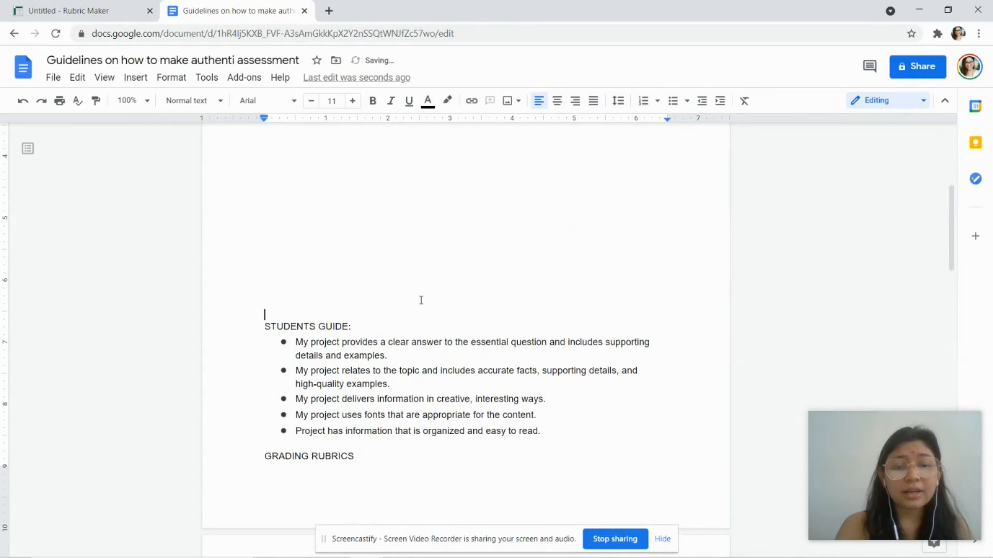
pyautogui.press('Return')
pyautogui.press('Return')
pyautogui.press('Return')
pyautogui.press('Return')
pyautogui.press('Return')
pyautogui.press('Return')
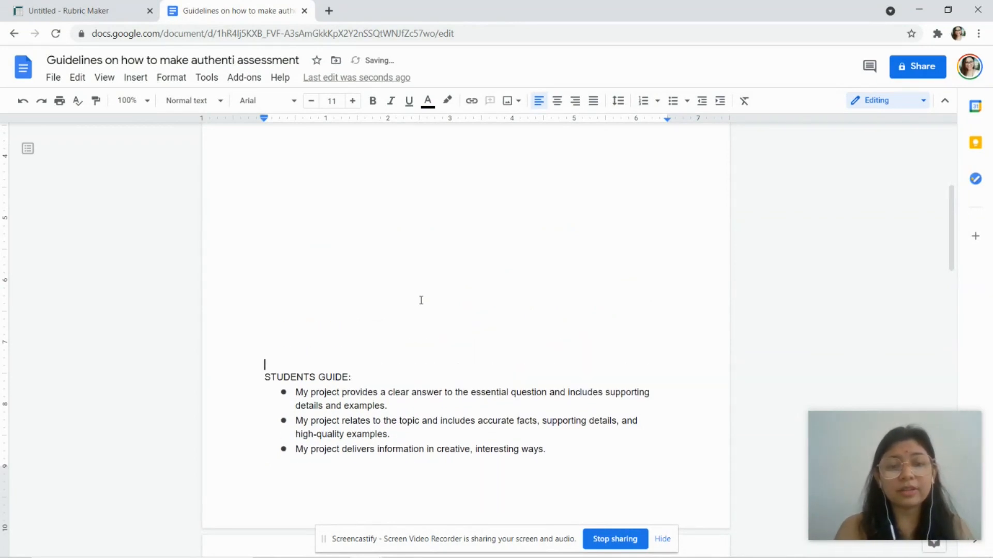
pyautogui.scroll(-5, 421, 300)
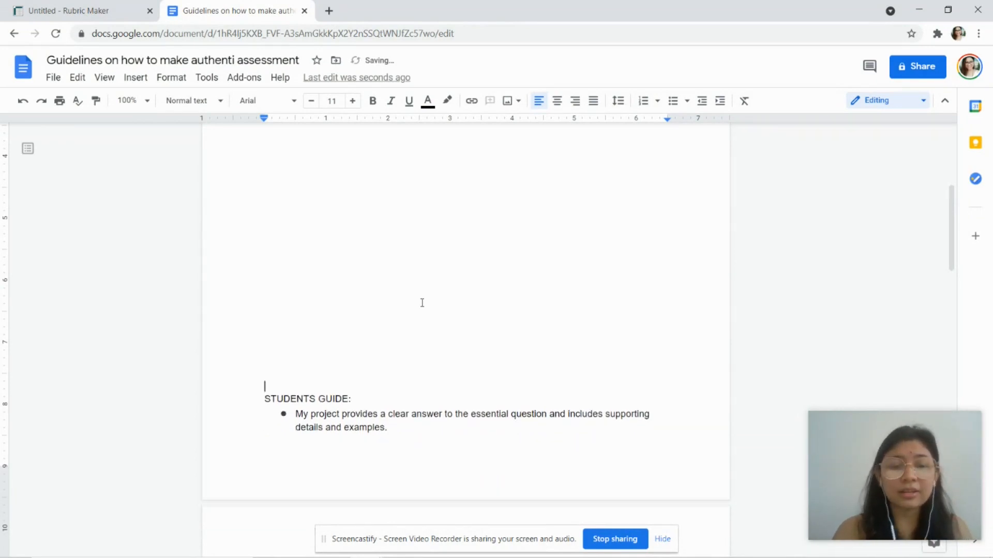
pyautogui.press('Return')
pyautogui.press('Return')
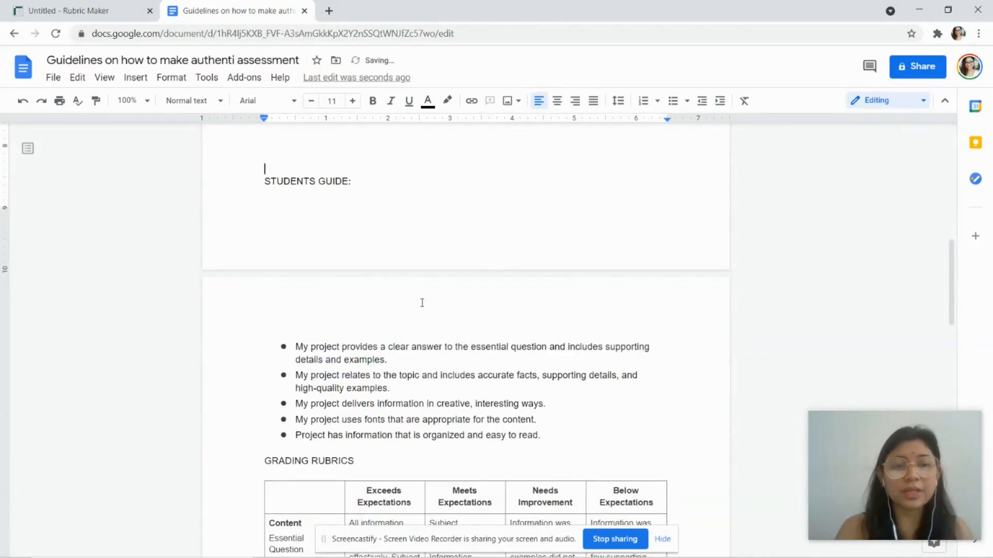
pyautogui.press('Return')
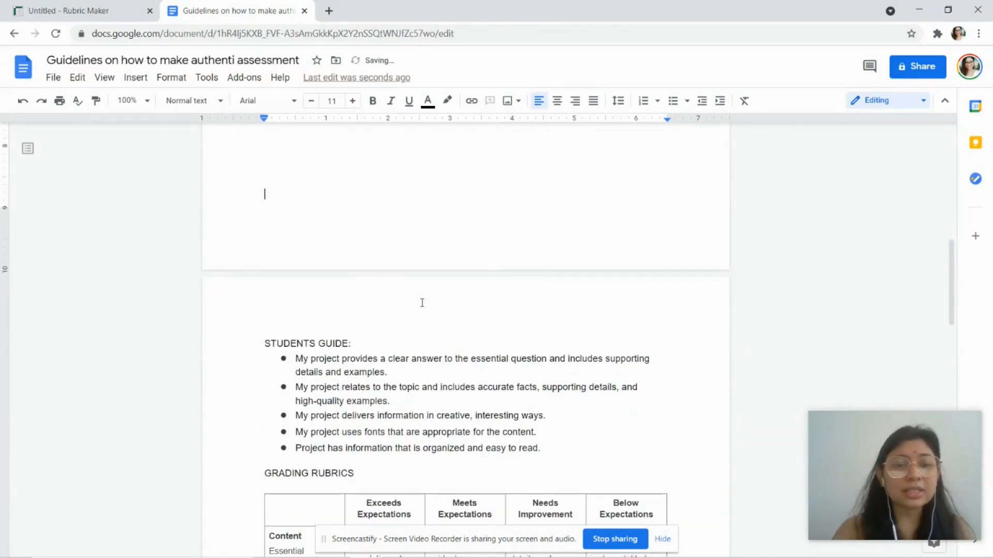
pyautogui.scroll(-3, 422, 303)
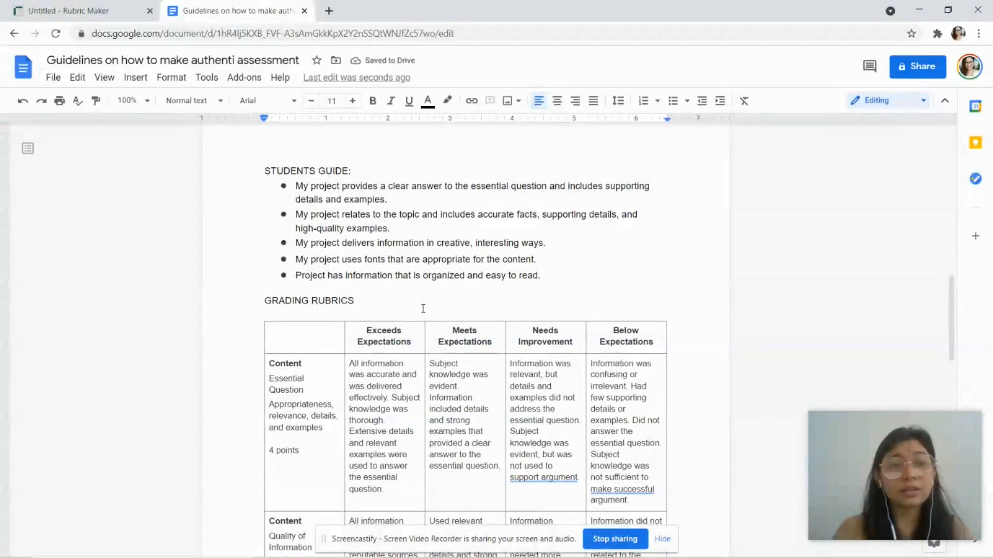
pyautogui.scroll(-5, 423, 308)
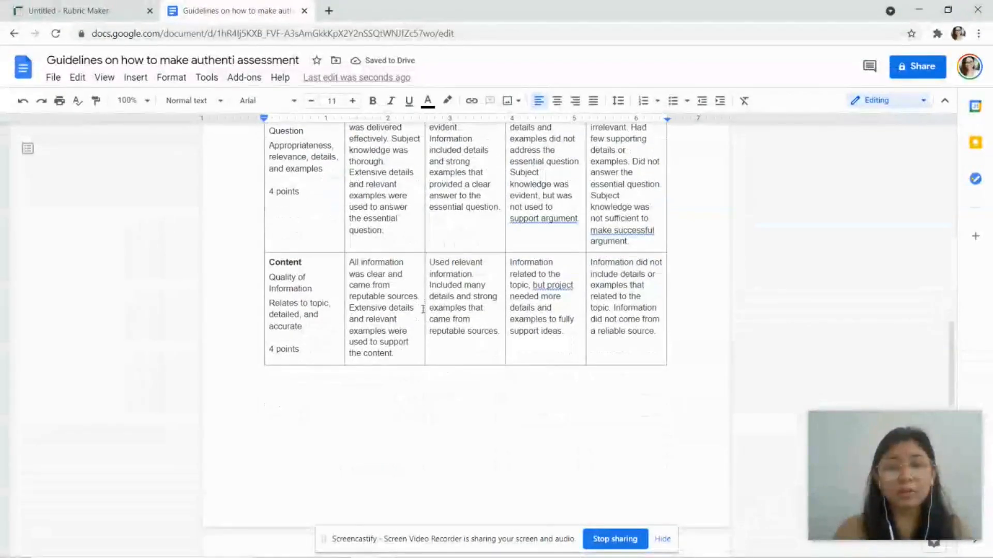
pyautogui.click(606, 233)
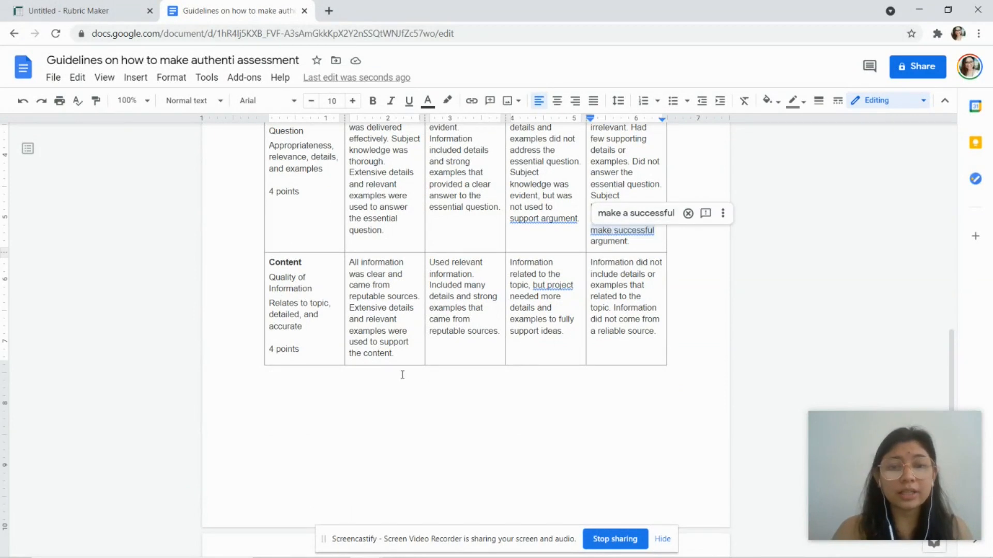
# Step: Accept the grammar fixes 'support the argument', 'make a successful' and 'but the project' in the rubric
pyautogui.scroll(-10, 506, 348)
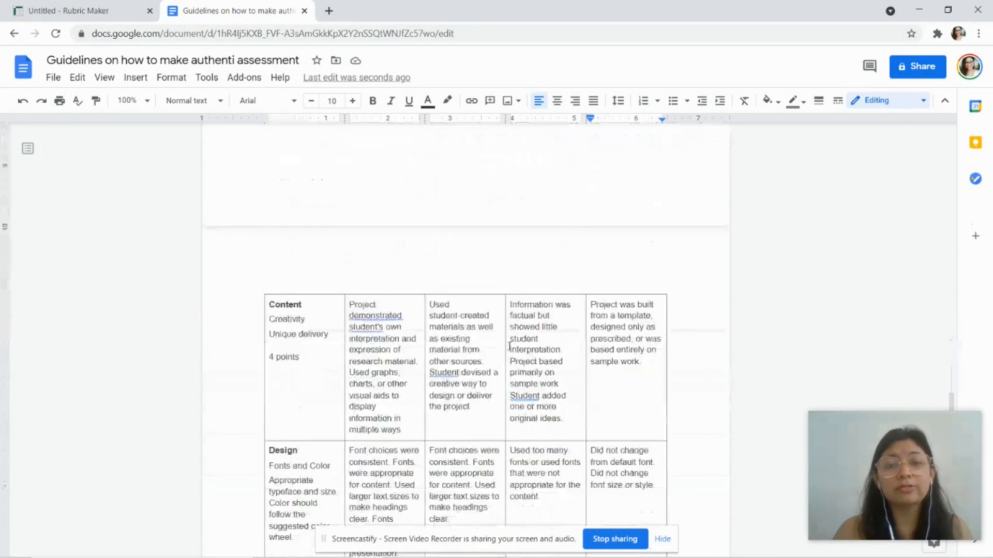
pyautogui.scroll(5, 481, 365)
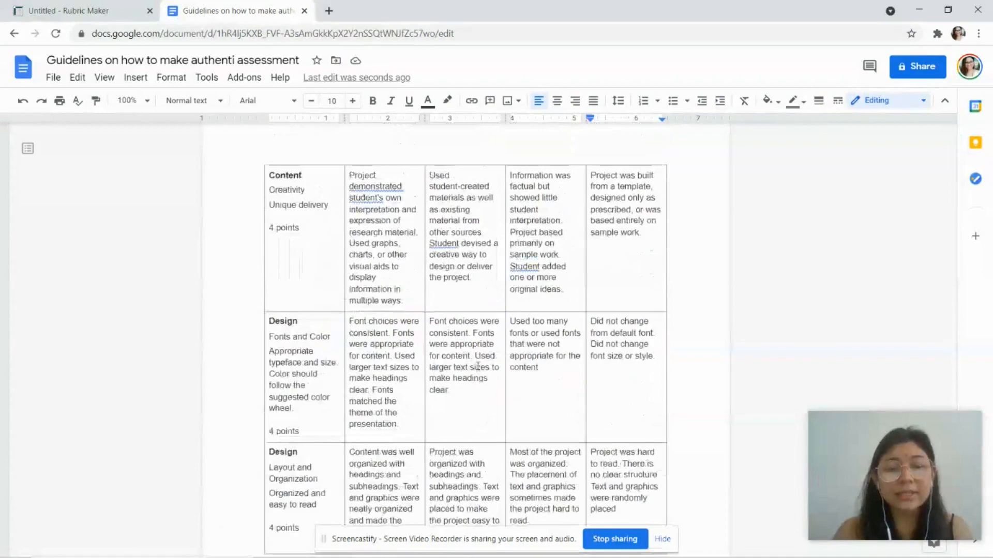
pyautogui.scroll(8, 481, 365)
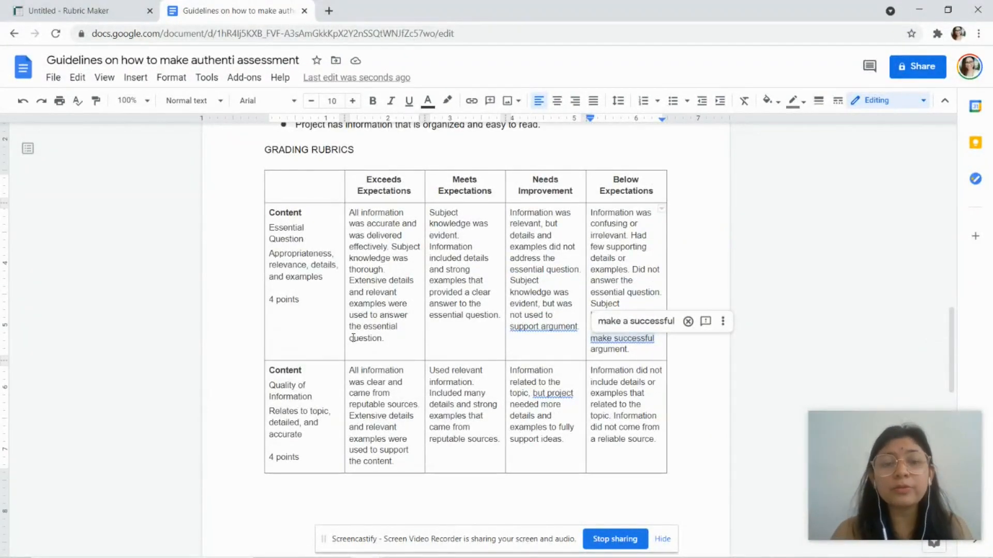
pyautogui.moveTo(301, 299); pyautogui.dragTo(270, 295)
pyautogui.click(282, 302)
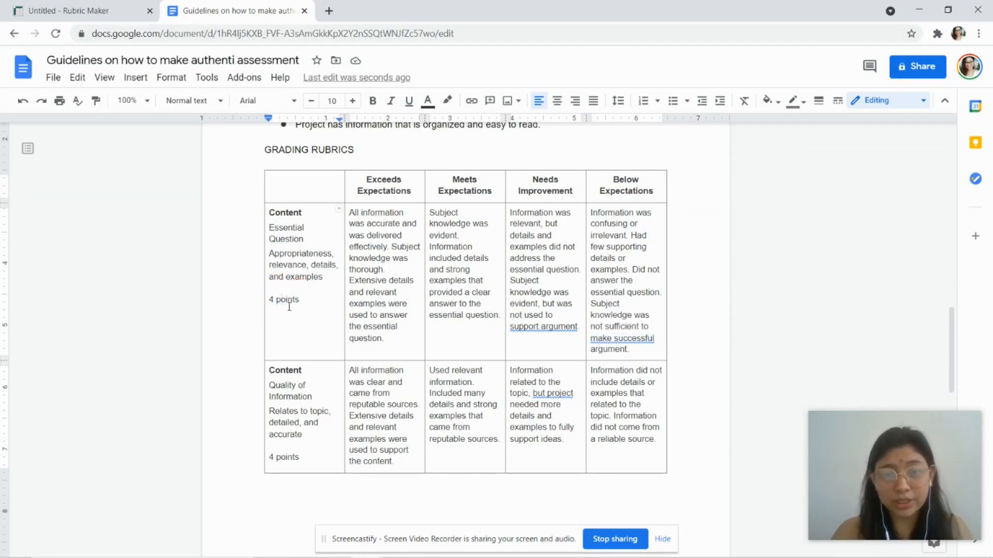
pyautogui.click(531, 328)
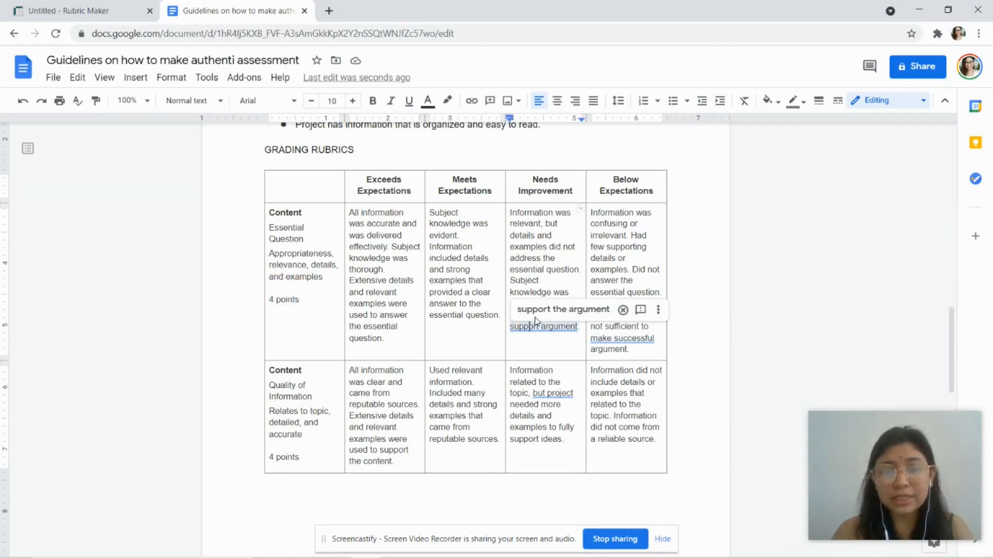
pyautogui.click(535, 317)
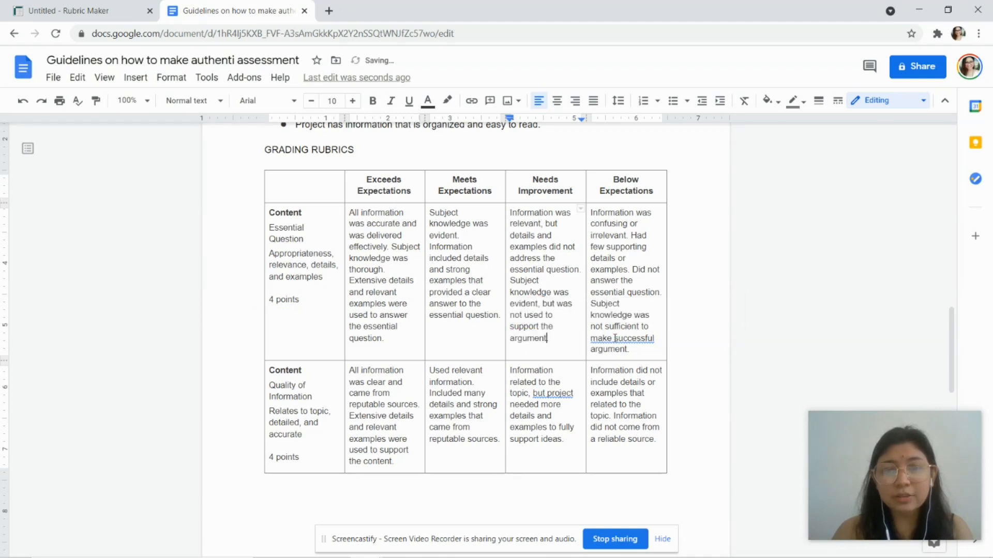
pyautogui.click(615, 339)
pyautogui.click(616, 326)
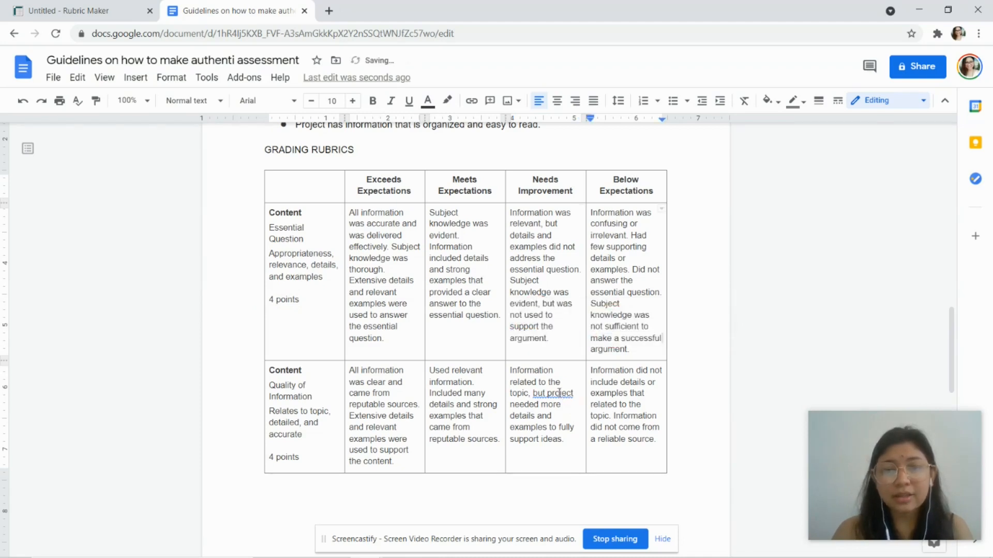
pyautogui.click(559, 393)
pyautogui.click(568, 377)
# Step: Accept 'demonstrated the student's' and correct the Creativity cells to 'Students devised' and 'Students added'
pyautogui.scroll(-2, 442, 383)
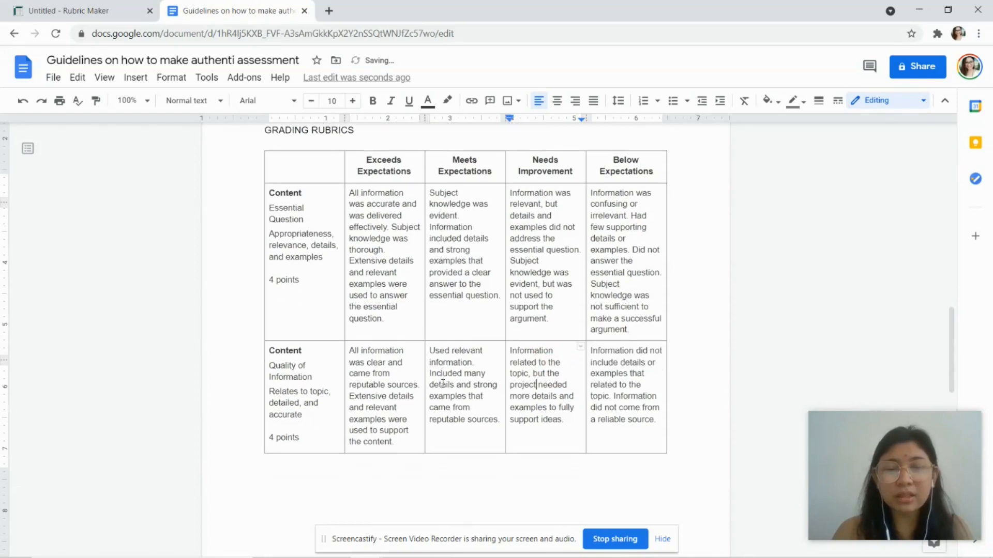
pyautogui.scroll(-4, 442, 382)
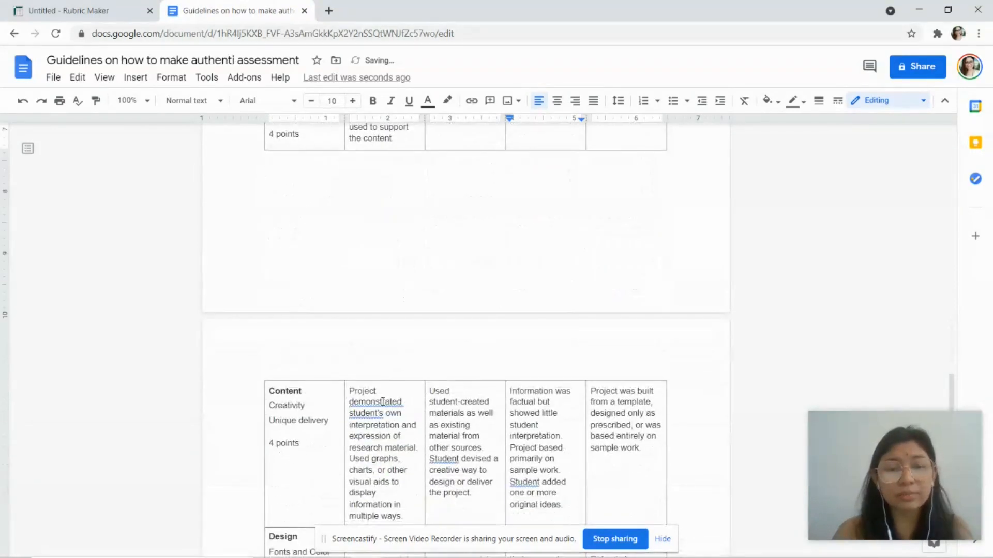
pyautogui.click(381, 399)
pyautogui.click(383, 385)
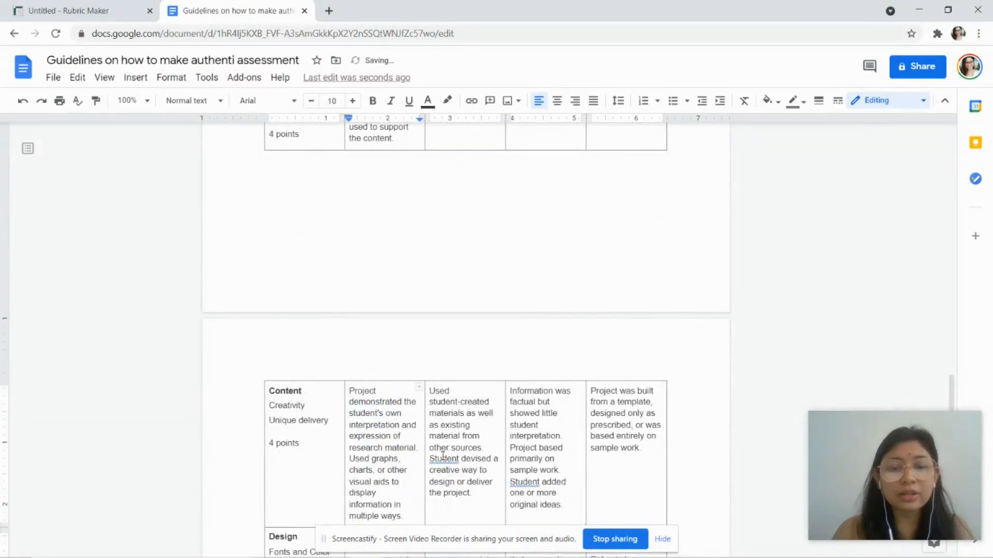
pyautogui.click(443, 458)
pyautogui.click(454, 443)
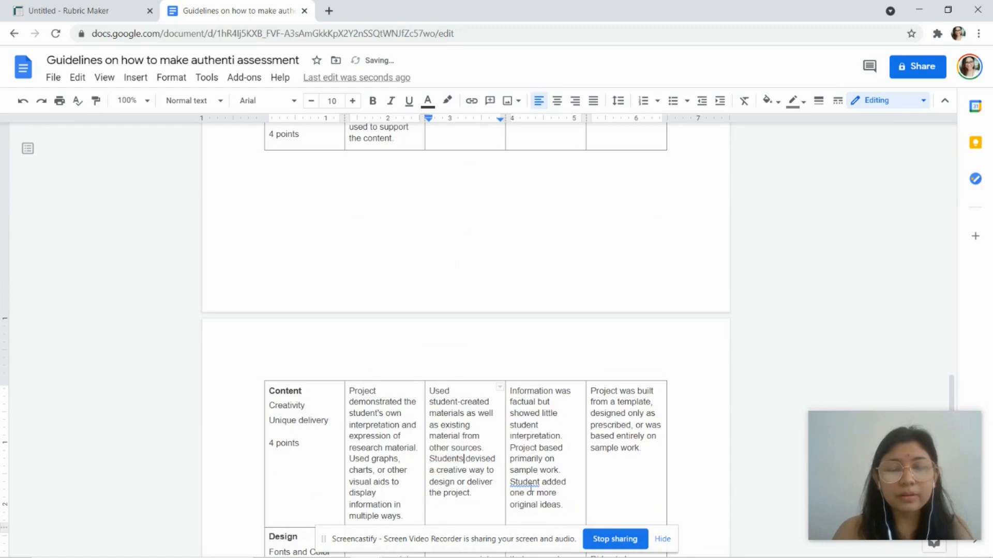
pyautogui.click(524, 480)
pyautogui.click(536, 465)
pyautogui.scroll(-5, 497, 449)
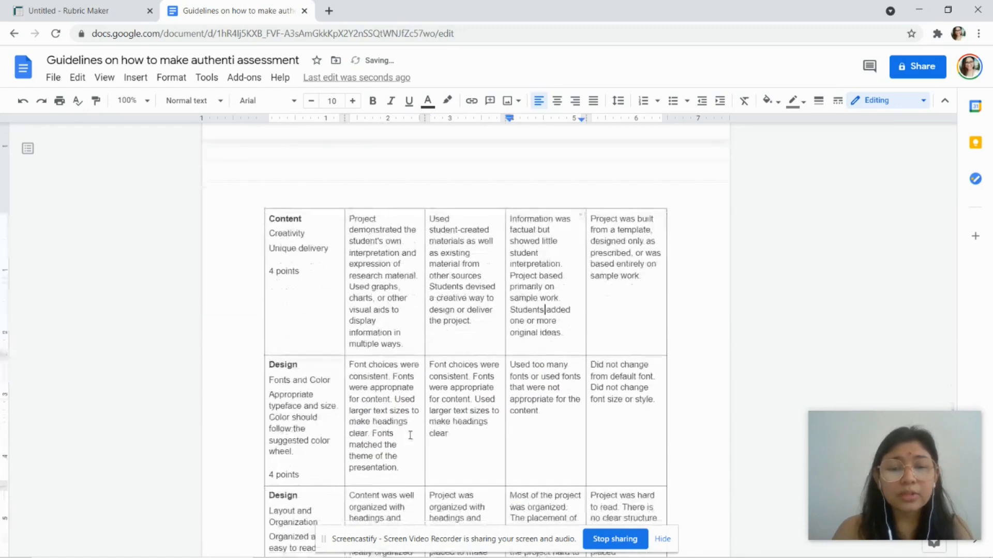
pyautogui.scroll(12, 491, 445)
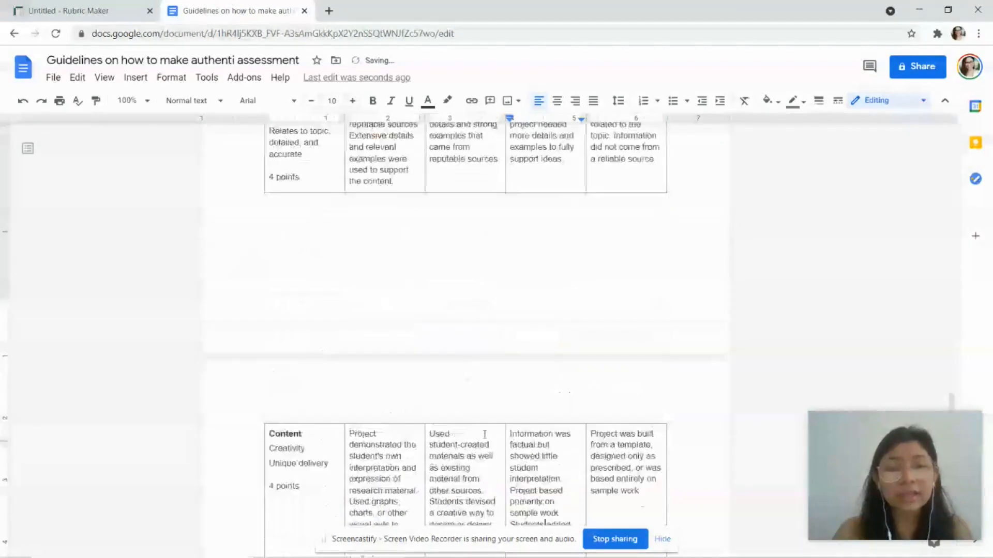
pyautogui.scroll(2, 485, 434)
pyautogui.scroll(2, 484, 434)
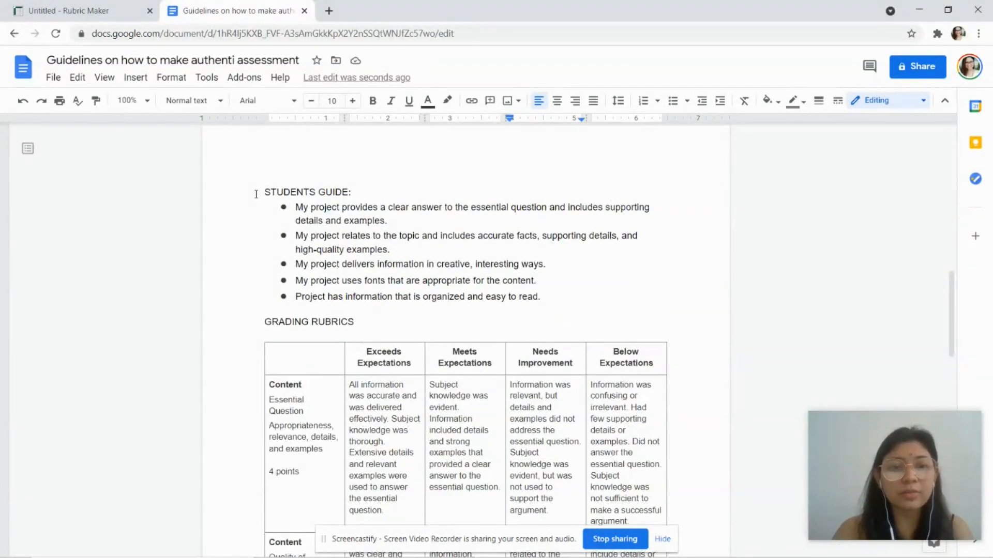
pyautogui.click(256, 194)
# Step: Insert an 'INSTRUCTIONS:' heading on new blank lines above STUDENTS GUIDE
pyautogui.press('Return')
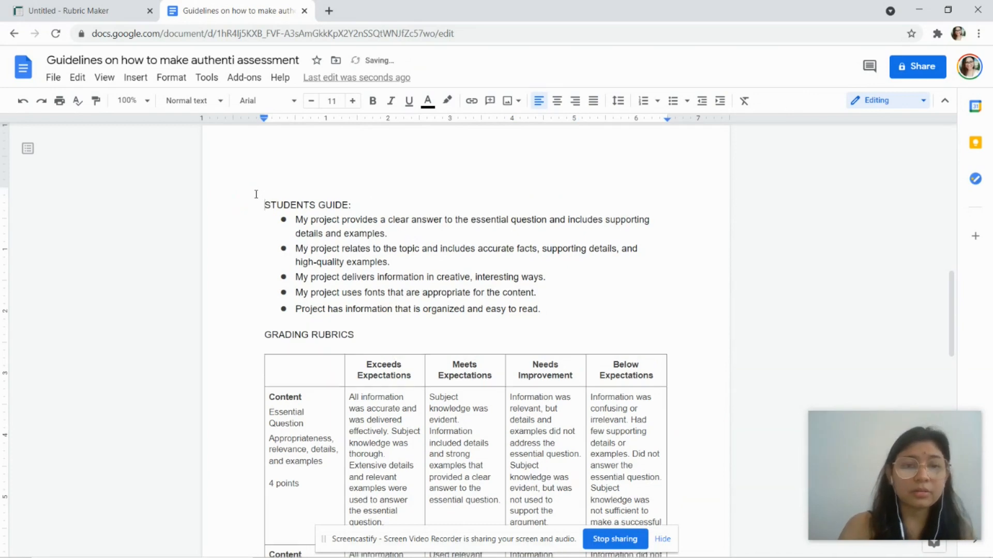
pyautogui.press('Up')
pyautogui.press('Up')
pyautogui.press('Down')
pyautogui.press('Return')
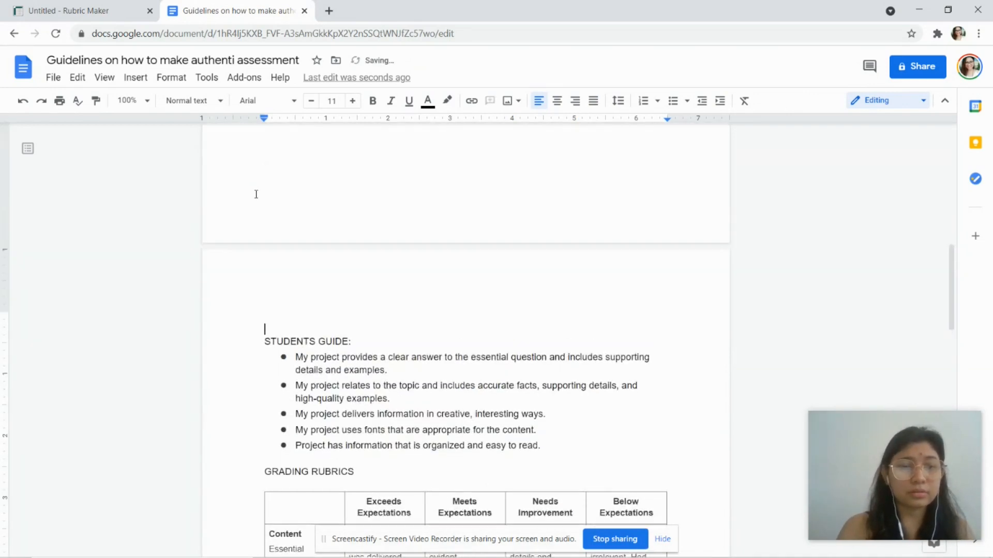
pyautogui.write('INT')
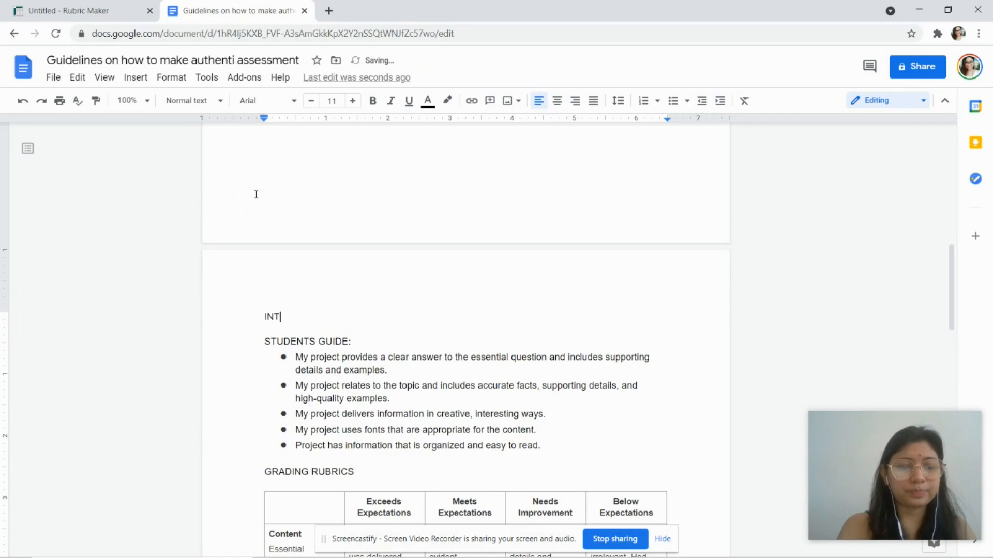
pyautogui.write('STUCT')
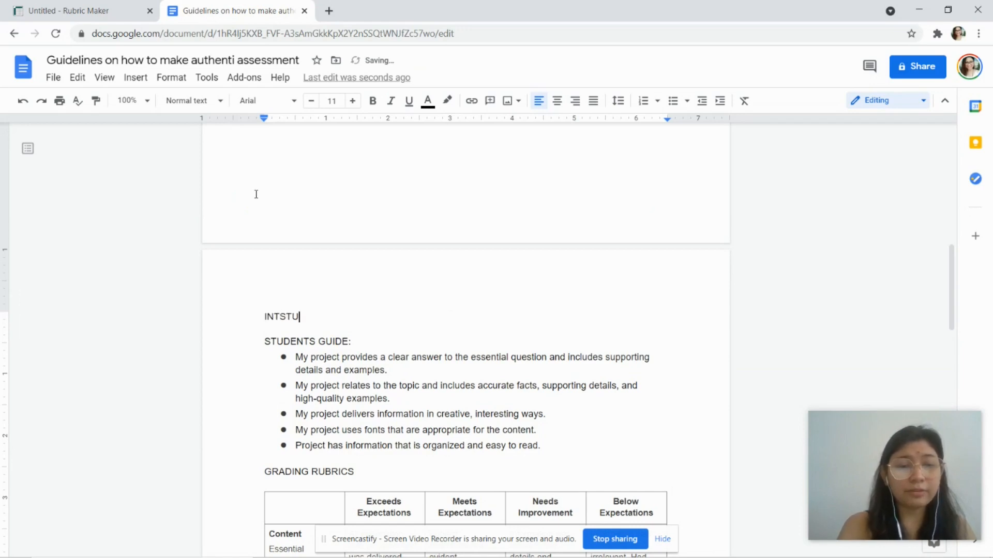
pyautogui.press('BackSpace')
pyautogui.press('BackSpace')
pyautogui.press('BackSpace')
pyautogui.write('R')
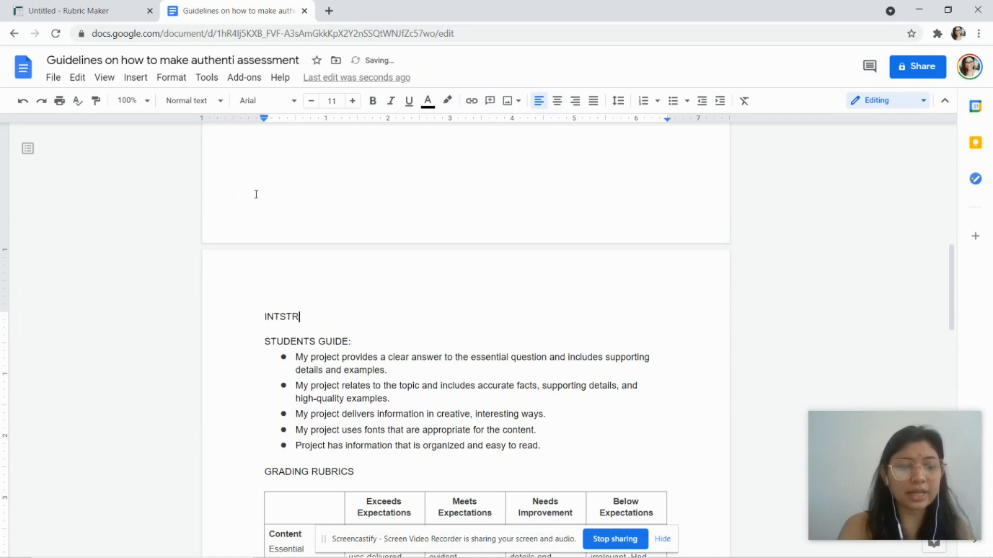
pyautogui.write('UCTIONS')
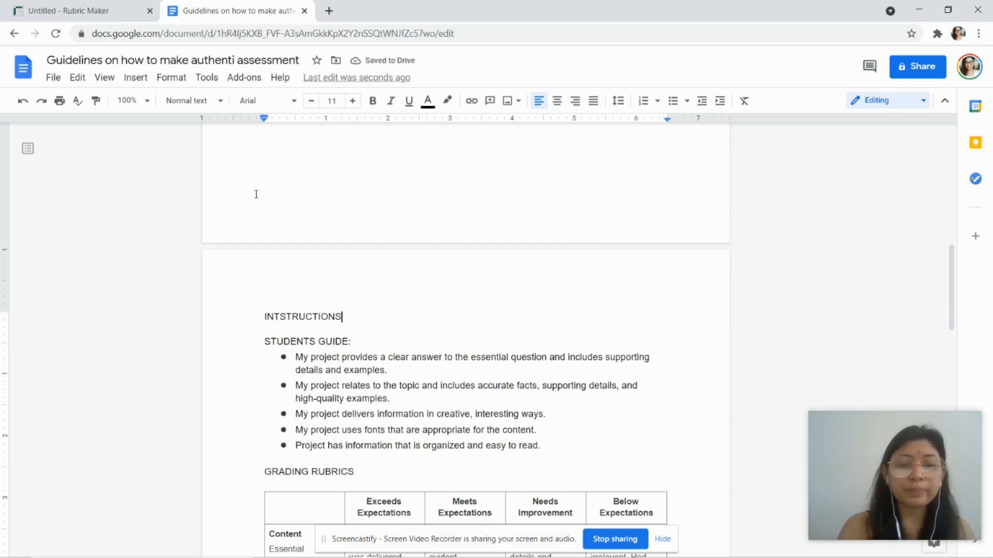
pyautogui.write(':')
pyautogui.press('Return')
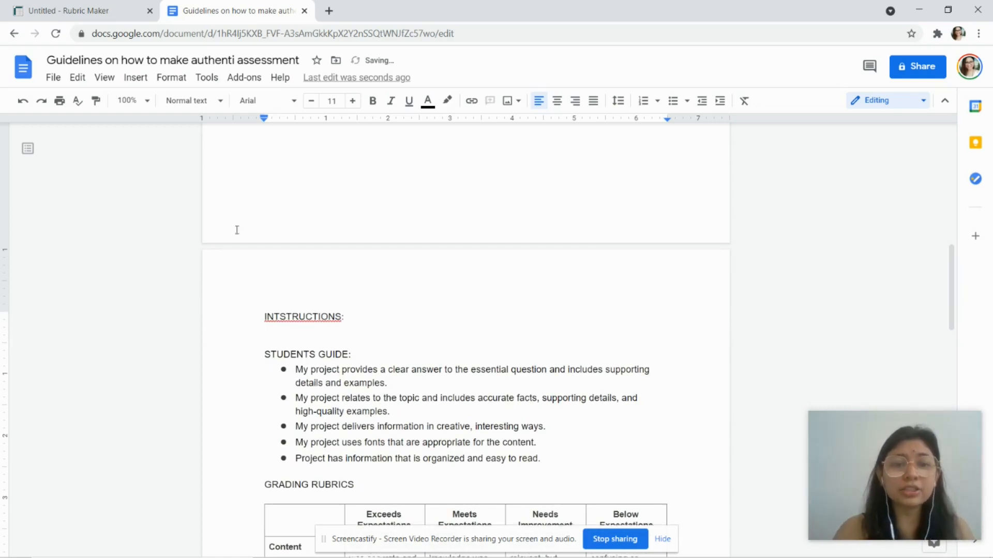
# Step: Accept the INSTRUCTIONS spelling correction and start a numbered list beneath the heading
pyautogui.click(282, 317)
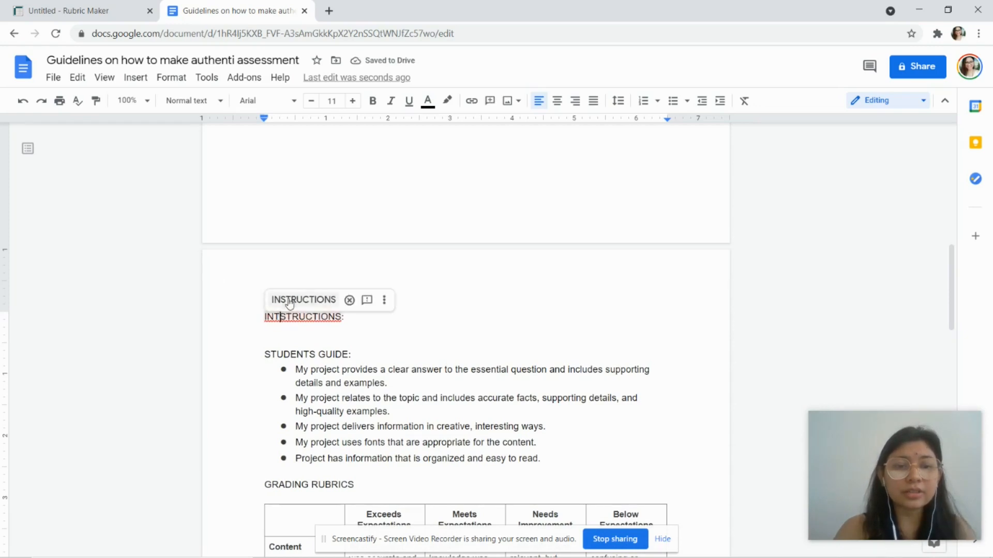
pyautogui.click(287, 297)
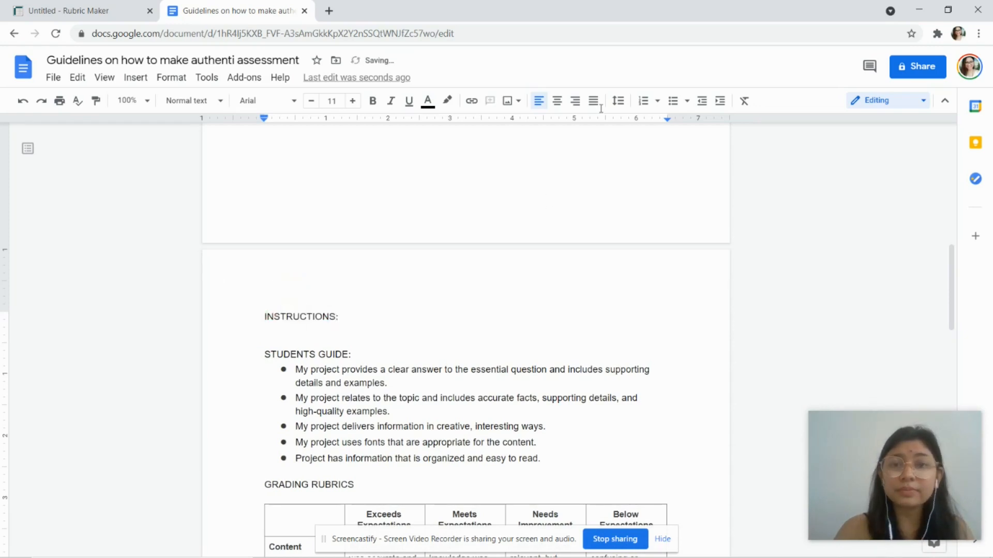
pyautogui.click(643, 100)
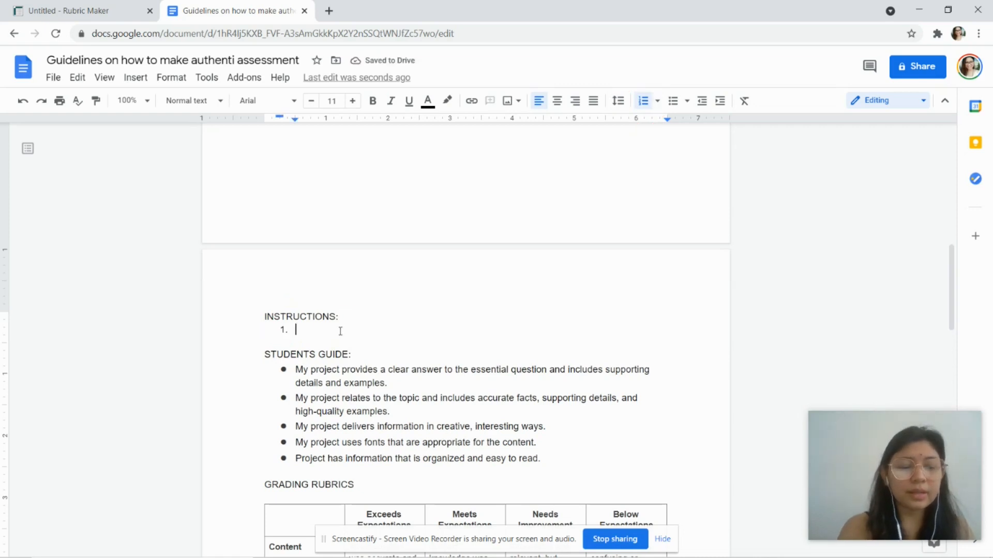
# Step: Enter 'Numerical' as the first numbered instruction item
pyautogui.write('Essen')
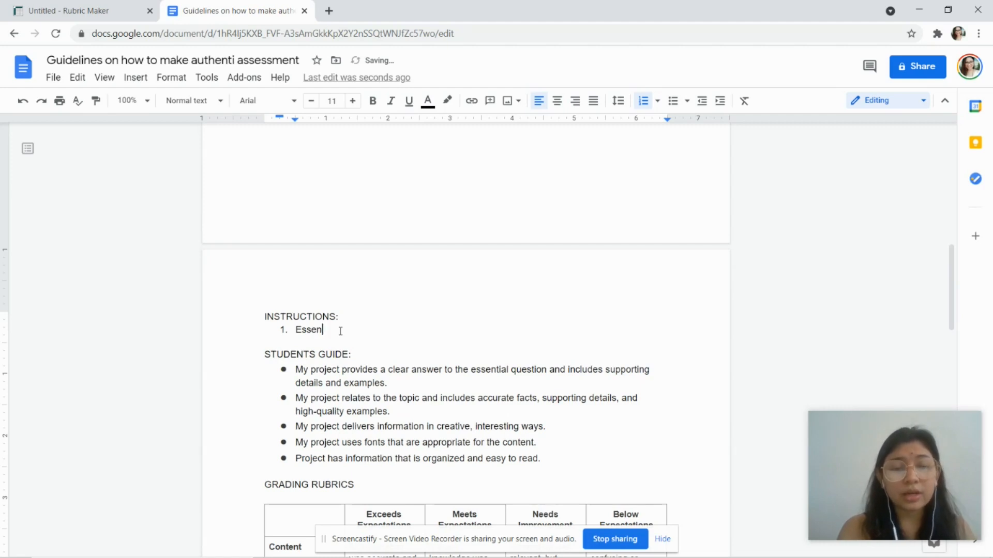
pyautogui.press('BackSpace')
pyautogui.press('BackSpace')
pyautogui.press('BackSpace')
pyautogui.press('BackSpace')
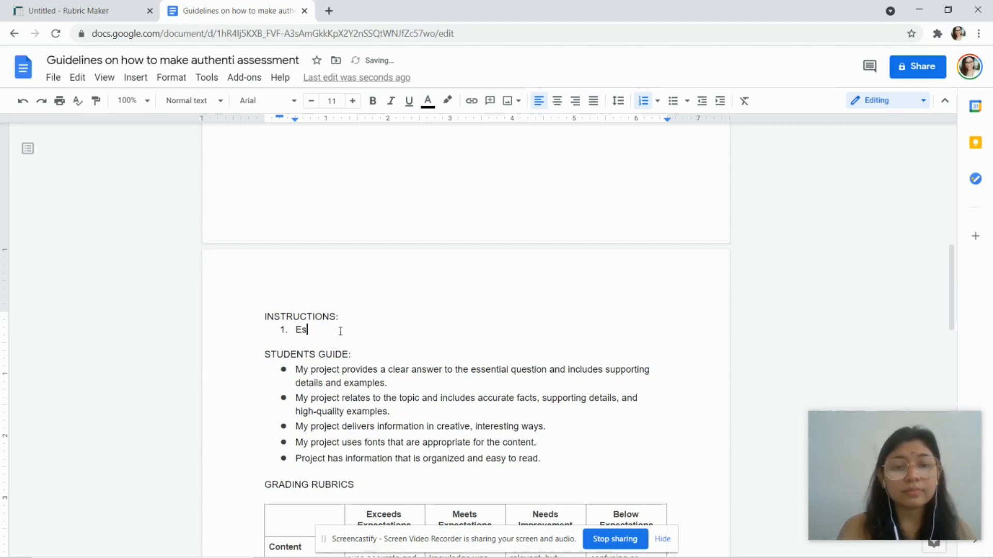
pyautogui.press('BackSpace')
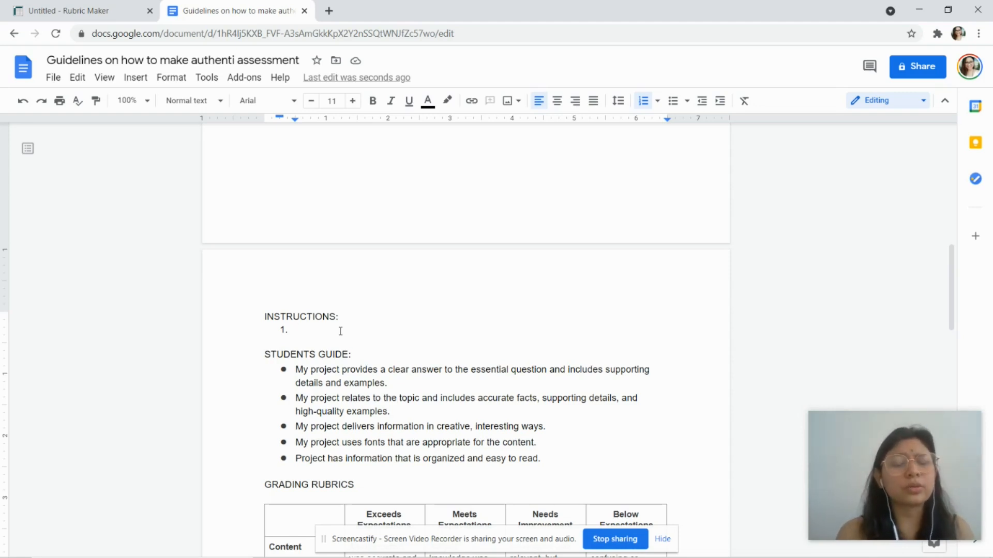
pyautogui.write('Numerical')
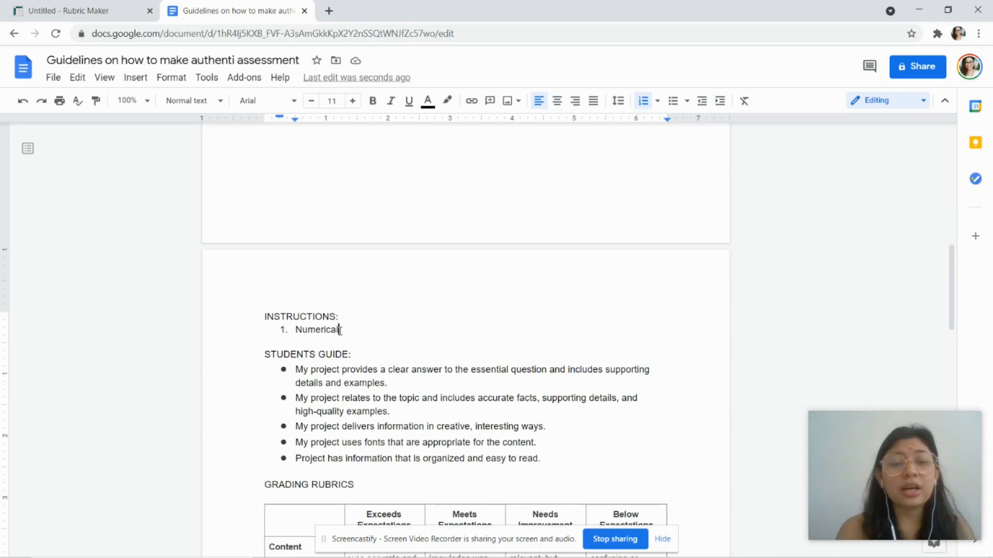
pyautogui.press('Return')
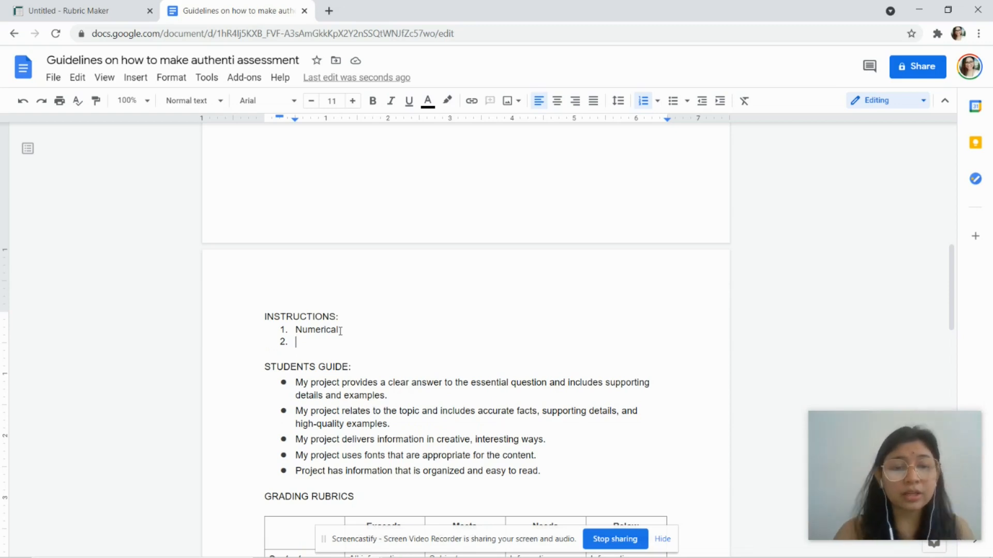
# Step: Add 'Concise' and 'Max of 5' as the second and third instruction items
pyautogui.click(308, 414)
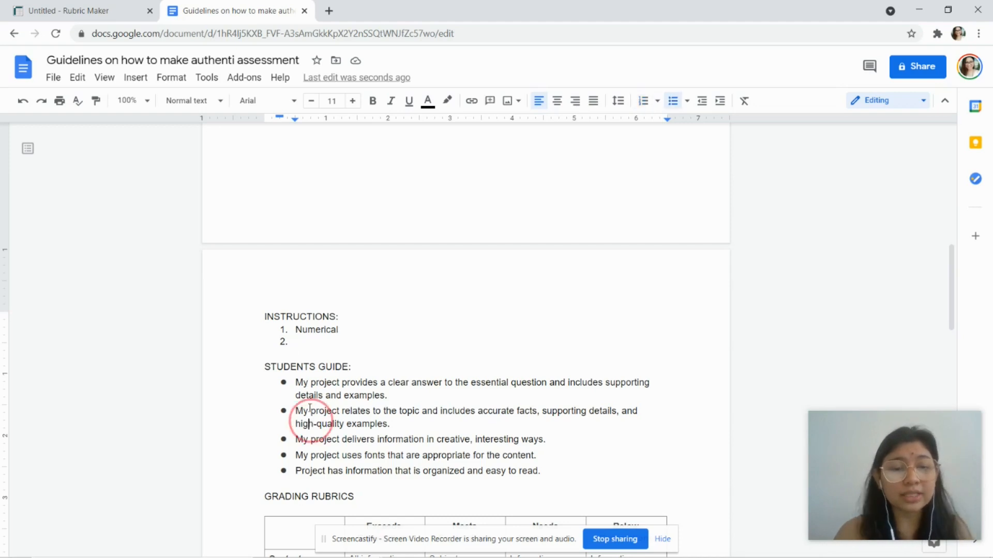
pyautogui.click(317, 383)
pyautogui.click(327, 456)
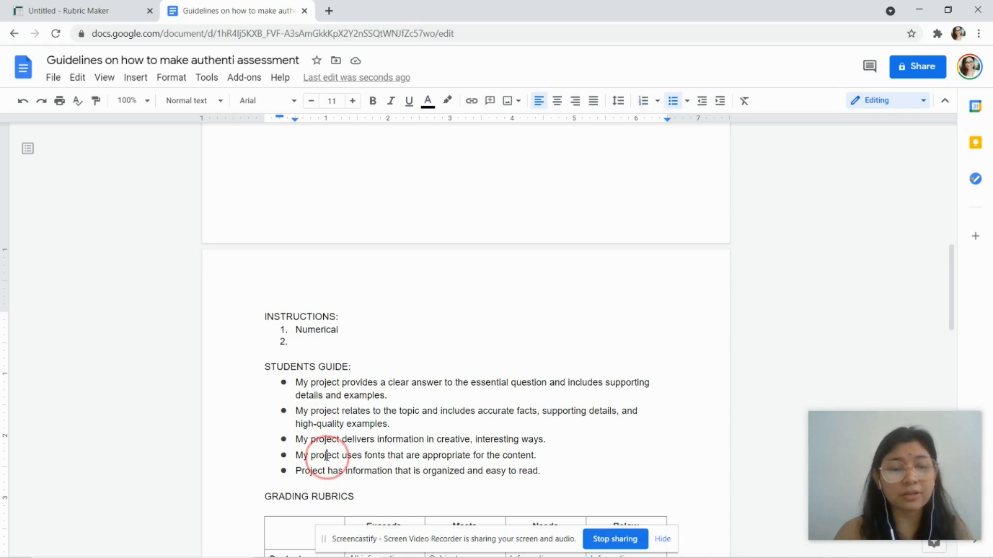
pyautogui.scroll(-3, 327, 455)
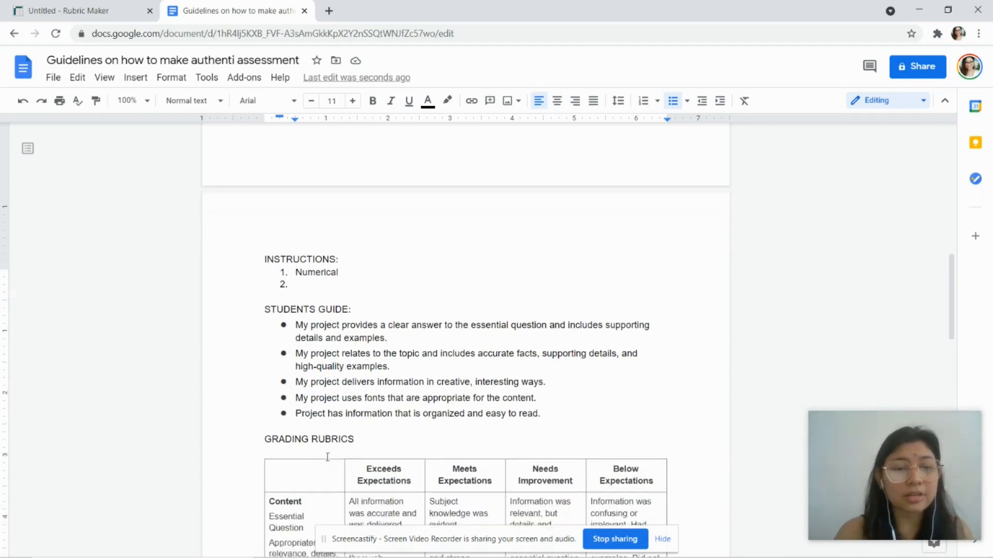
pyautogui.click(325, 219)
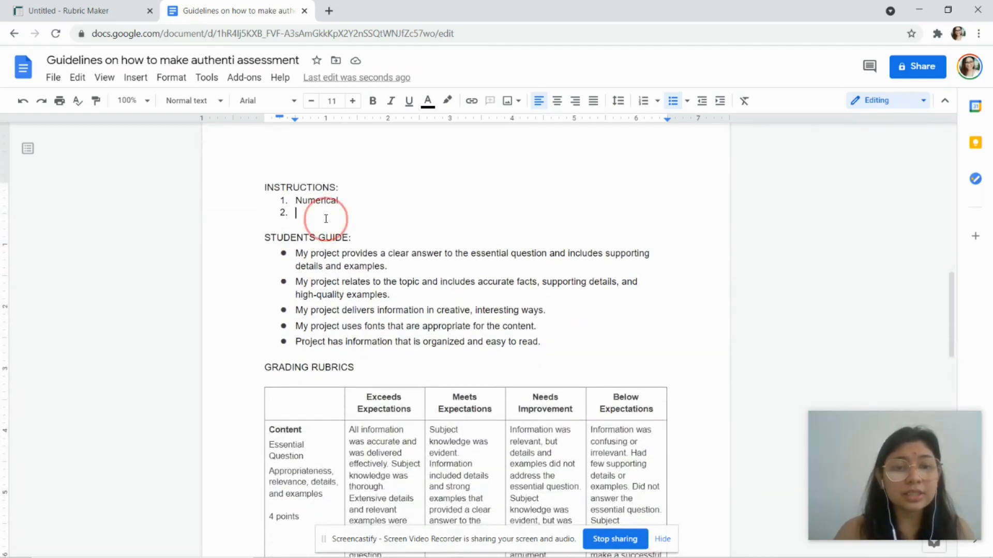
pyautogui.write('Concise')
pyautogui.press('Return')
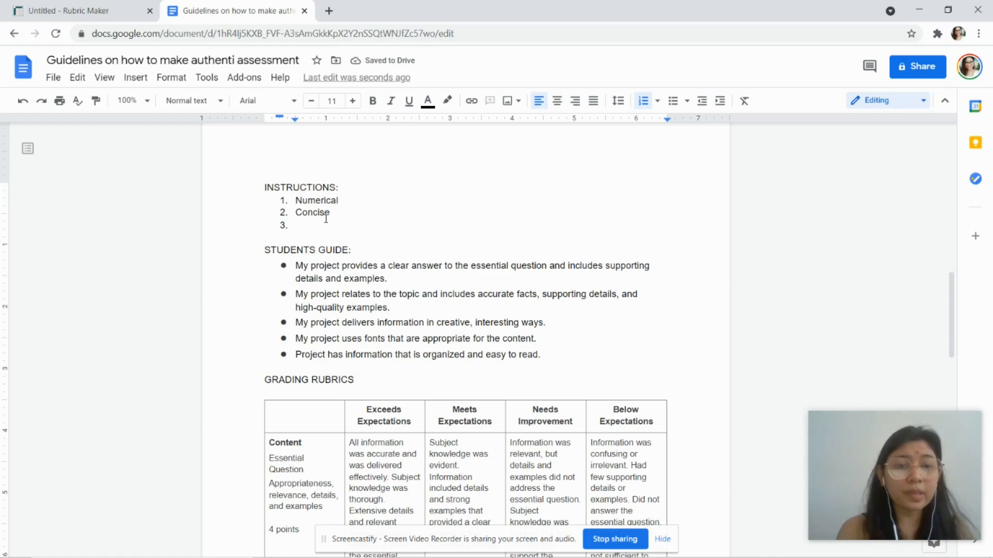
pyautogui.write('Max of 5')
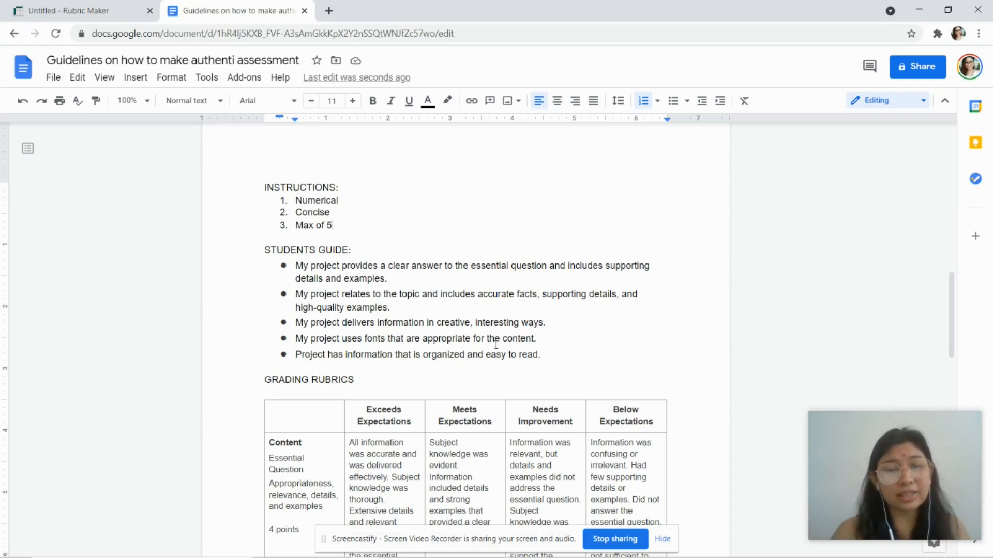
pyautogui.click(549, 353)
# Step: Add the missing 'c' so the title reads 'Guidelines on how to make authentic assessment'
pyautogui.keyDown('shift'); pyautogui.click(292, 271); pyautogui.keyUp('shift')
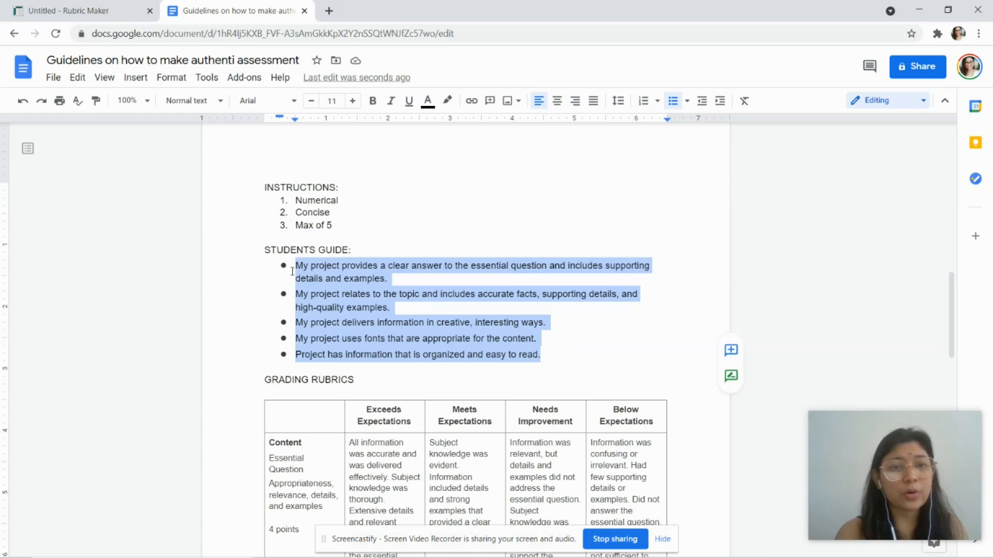
pyautogui.click(236, 58)
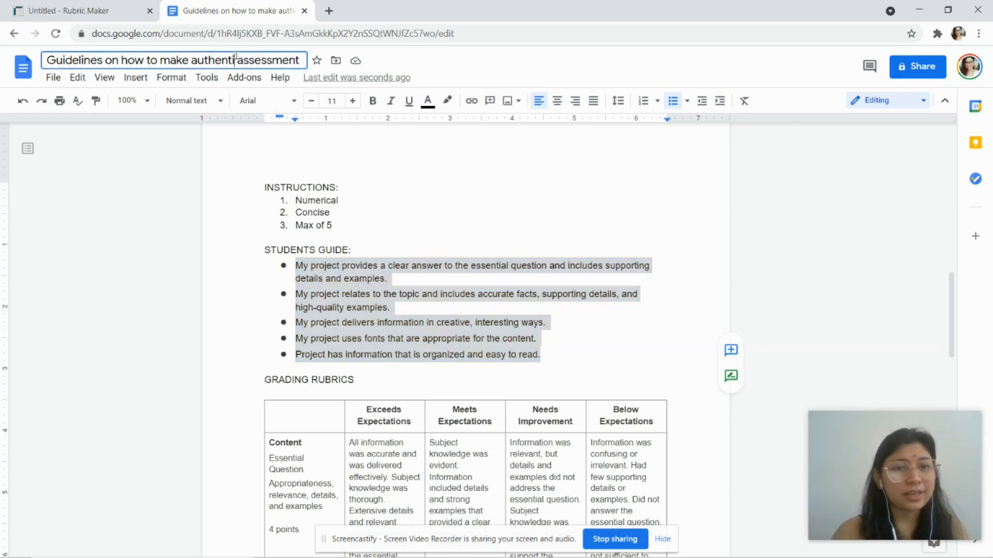
pyautogui.write('c')
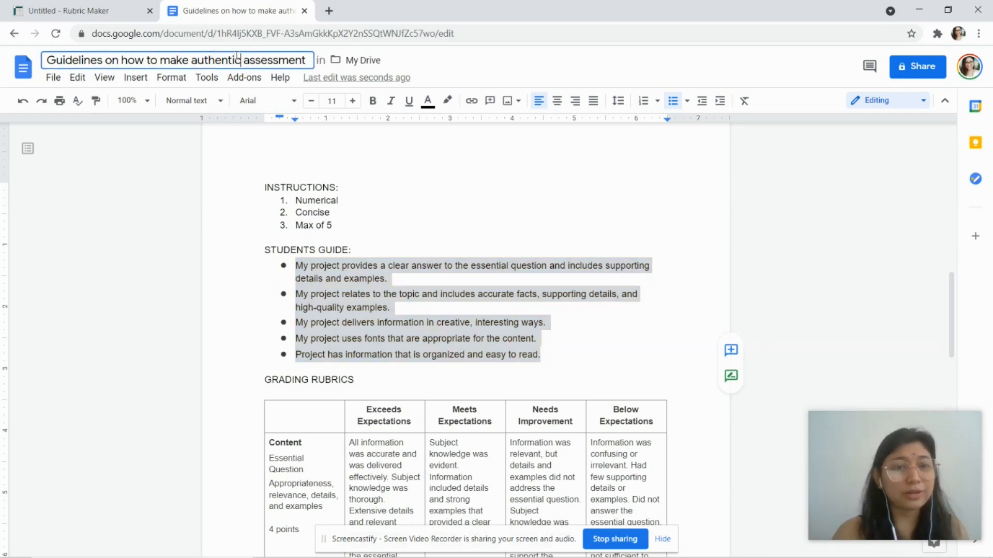
pyautogui.click(305, 237)
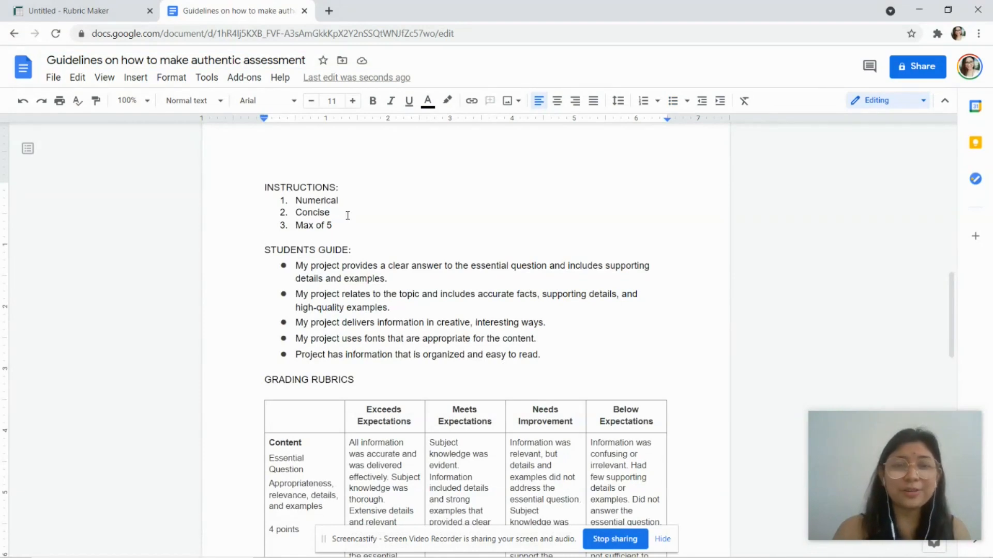